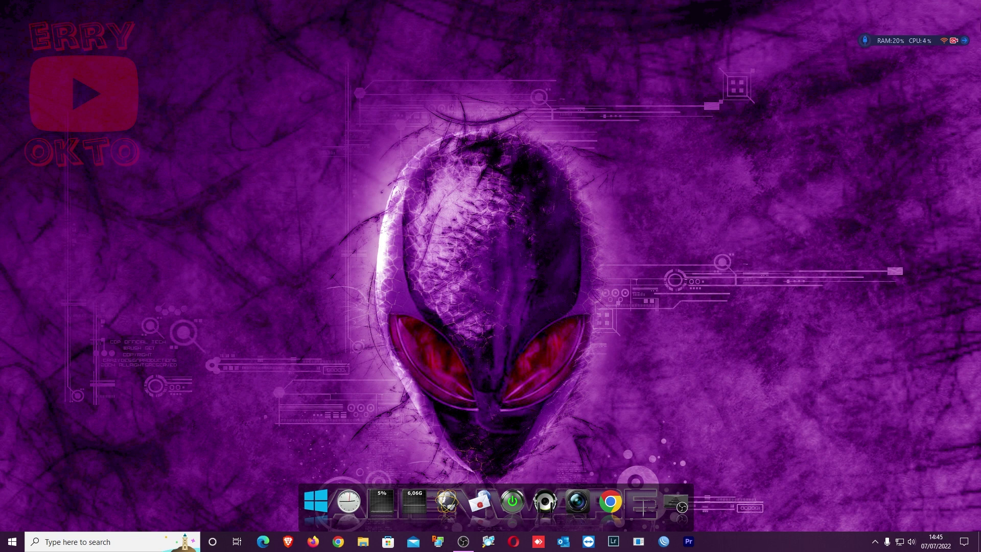
- Close the VPN popup warning that the IP and location may be exposed
{"action": "left_click", "coordinate": [973, 60]}
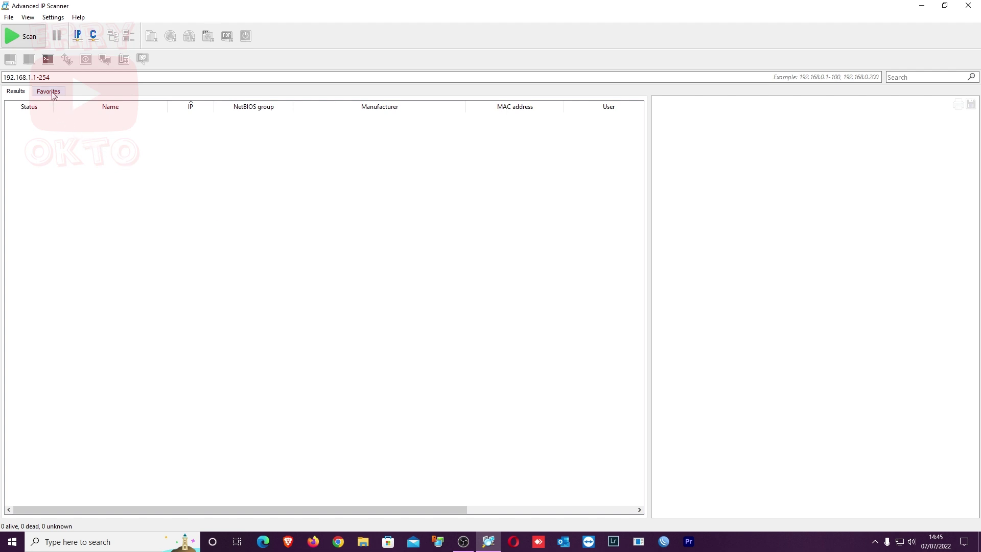
- Check the IP range history, keep 192.168.1.1-254, and bring up the network tray options
{"action": "left_click", "coordinate": [54, 78]}
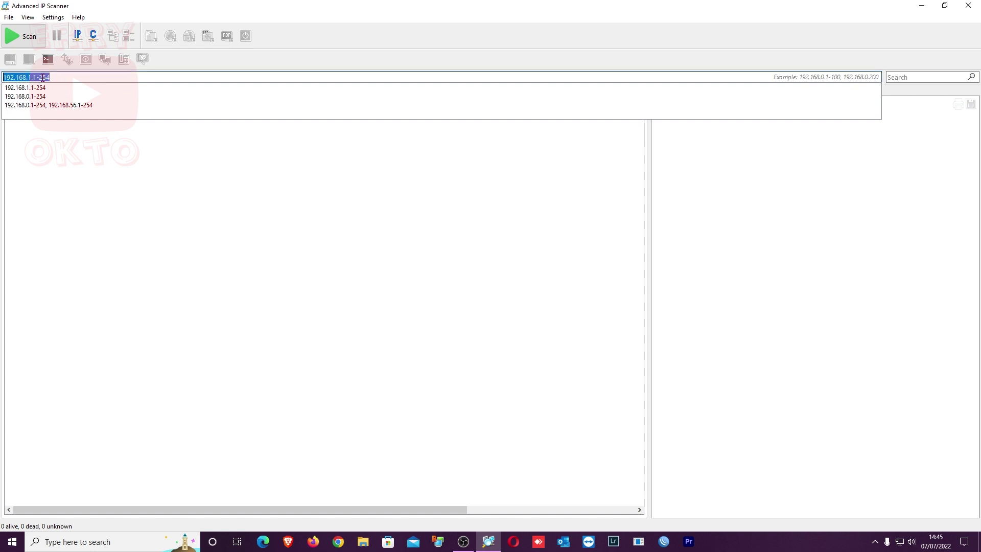
{"action": "left_click", "coordinate": [105, 187]}
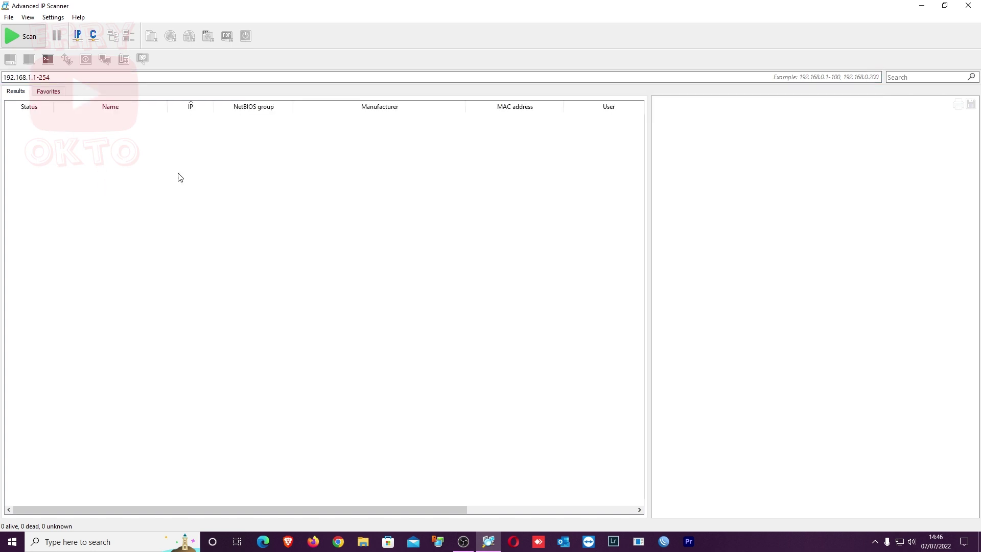
{"action": "right_click", "coordinate": [903, 546]}
{"action": "left_click", "coordinate": [905, 528]}
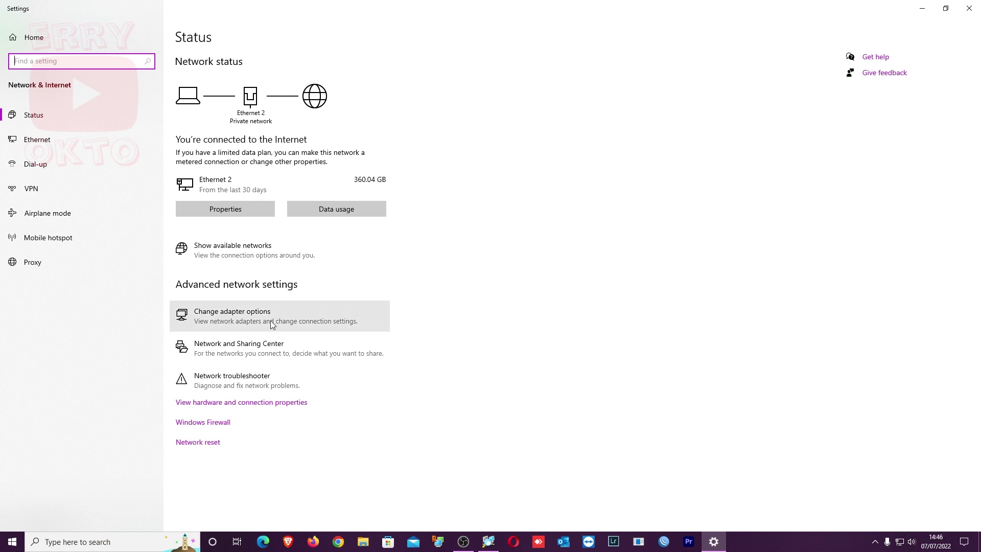
{"action": "left_click", "coordinate": [243, 317]}
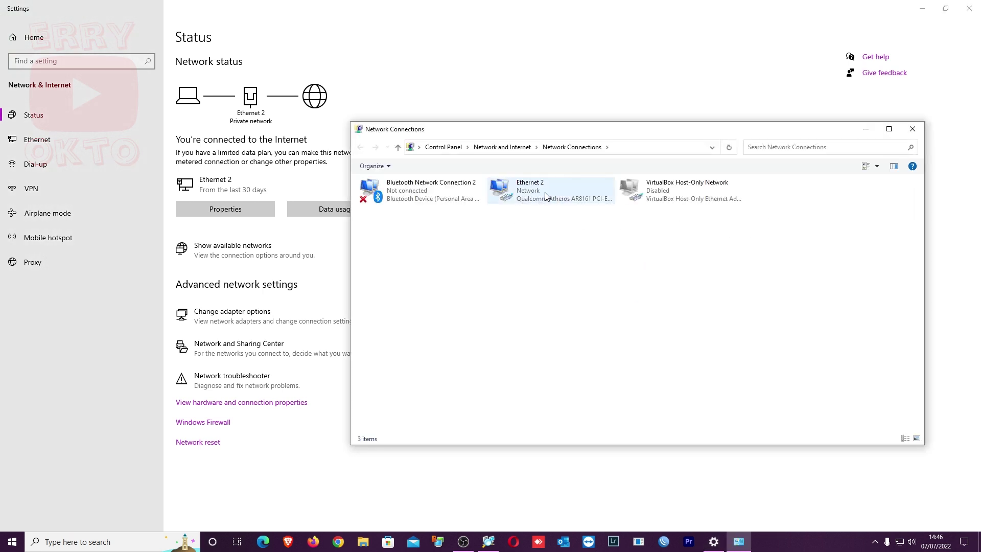
{"action": "right_click", "coordinate": [545, 192]}
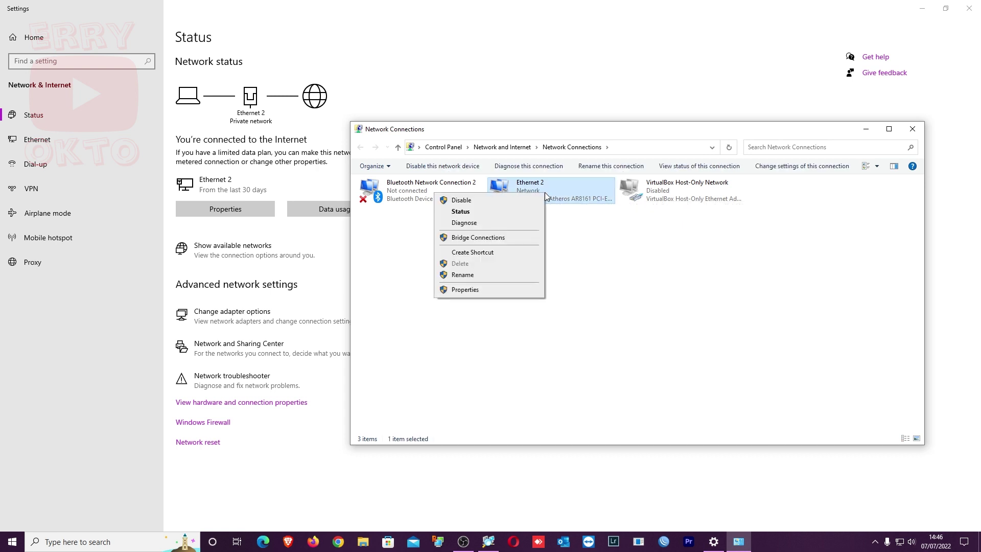
{"action": "left_click", "coordinate": [491, 211]}
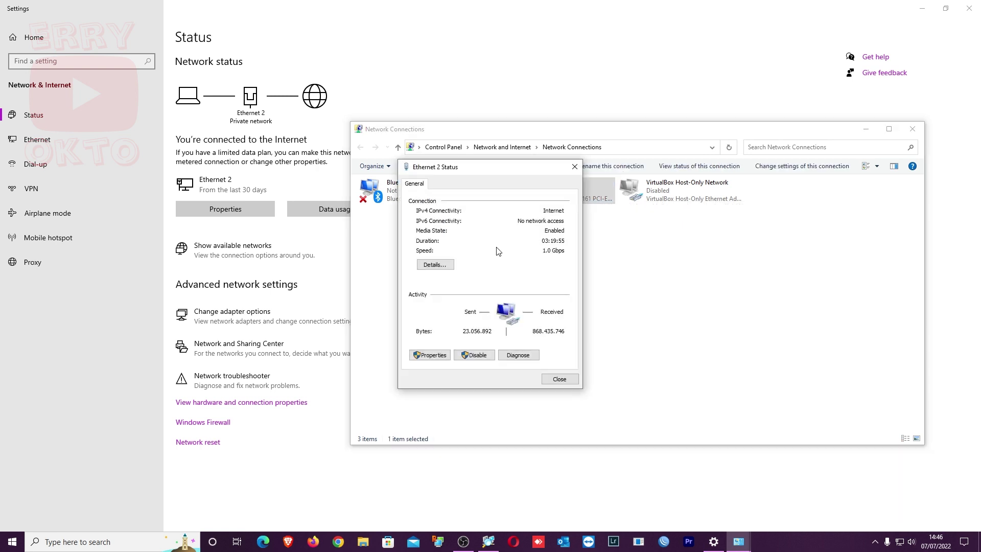
{"action": "left_click", "coordinate": [443, 267]}
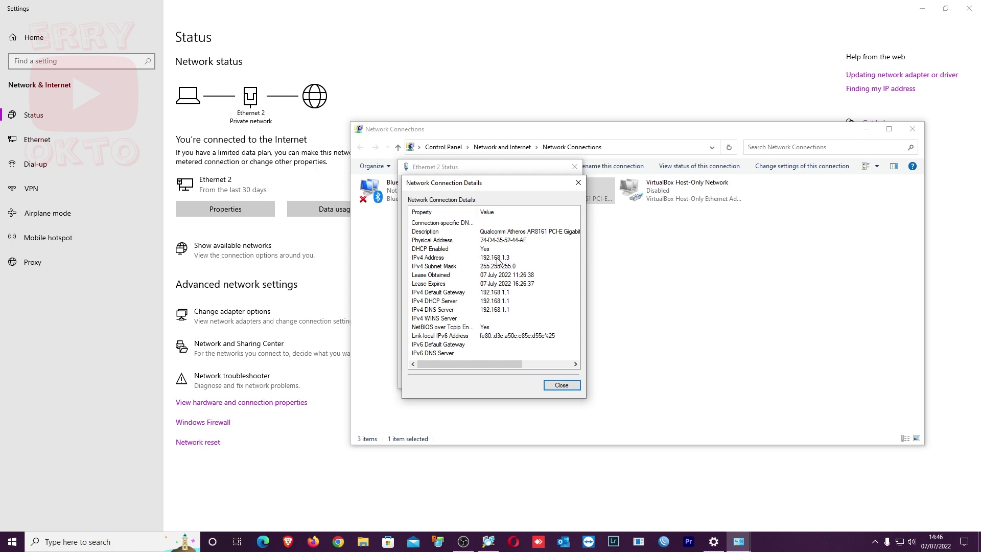
{"action": "left_click", "coordinate": [561, 385]}
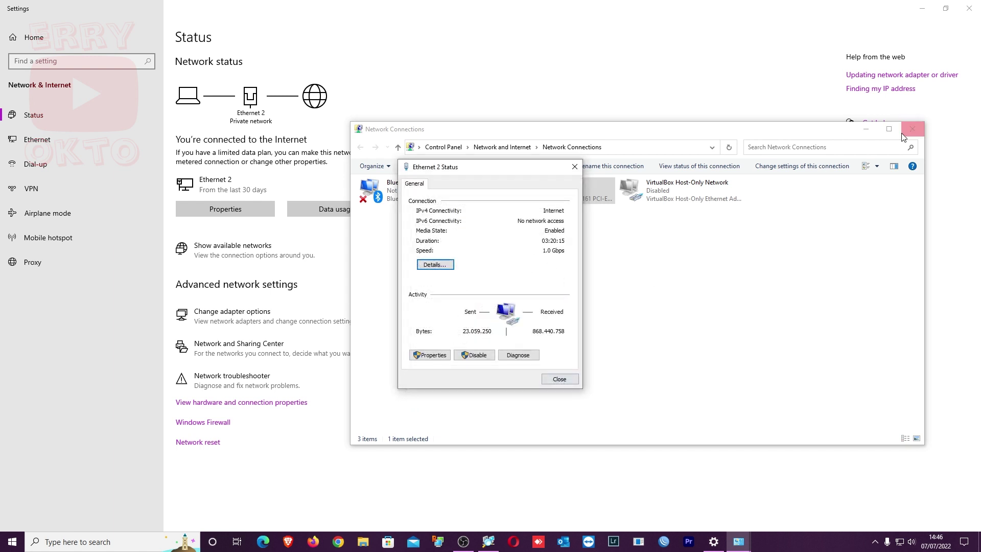
{"action": "left_click", "coordinate": [877, 124]}
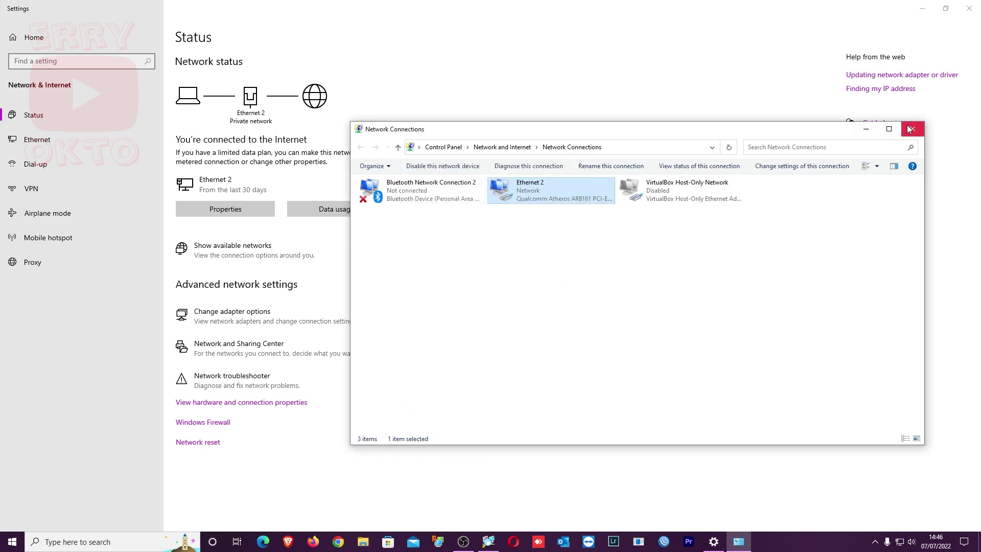
{"action": "left_click", "coordinate": [909, 129]}
{"action": "left_click", "coordinate": [969, 8]}
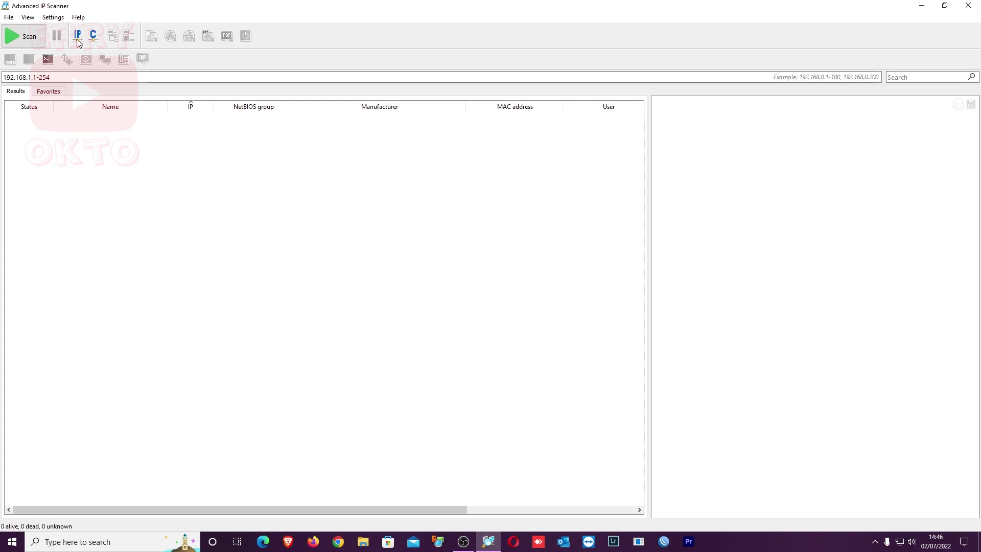
{"action": "left_click", "coordinate": [36, 79]}
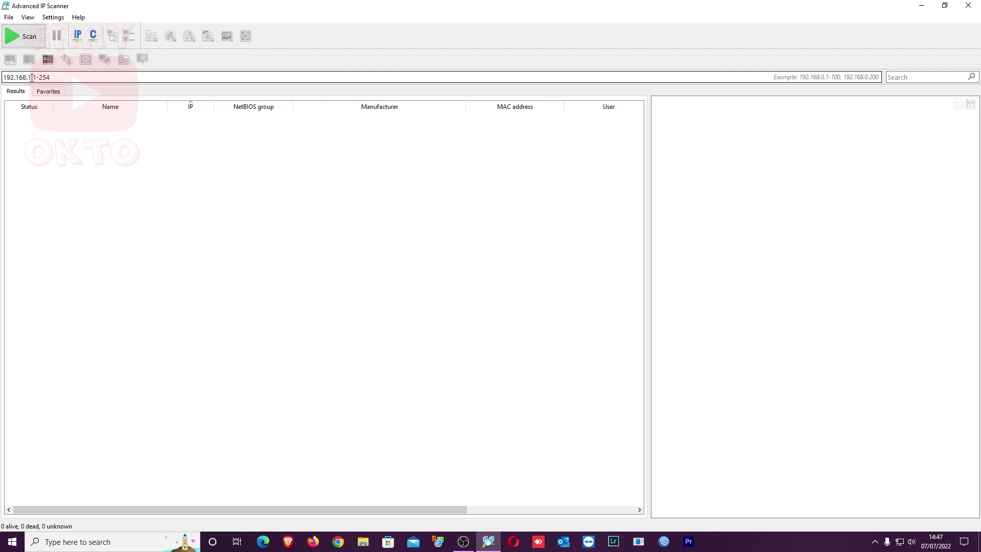
{"action": "left_click", "coordinate": [32, 78]}
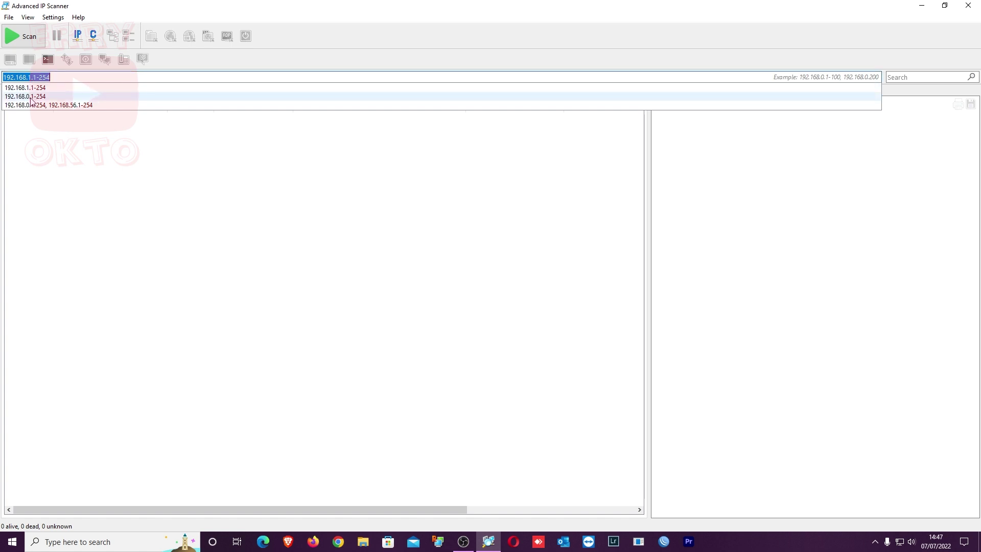
{"action": "left_click", "coordinate": [133, 178]}
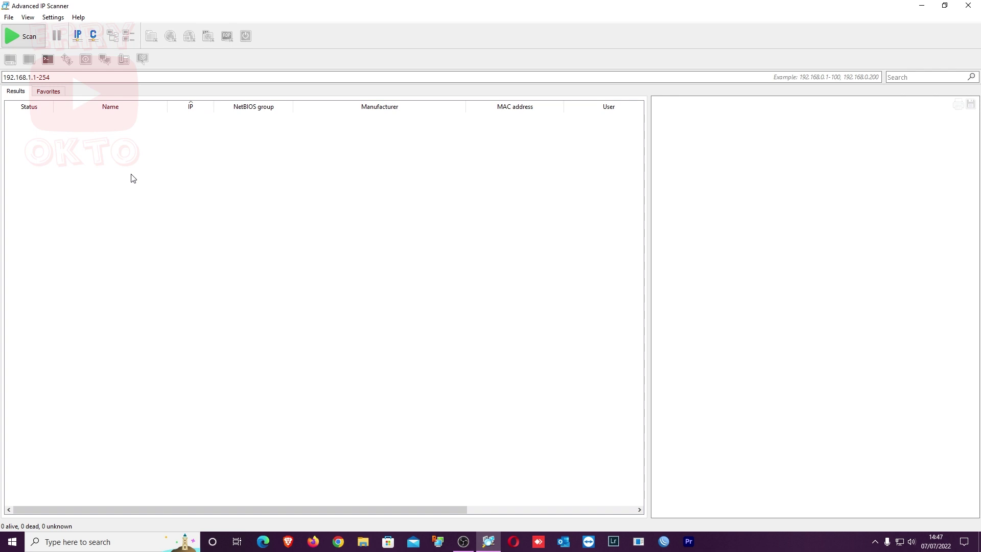
{"action": "left_click", "coordinate": [339, 541]}
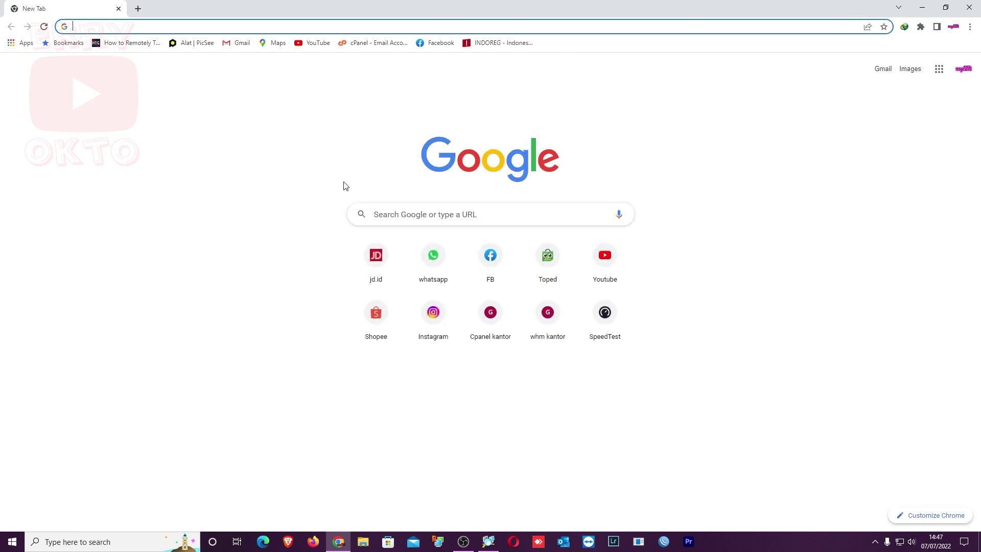
- Search Google for 'advance ip scanner', open advanced-ip-scanner.com and start the Free Download
{"action": "type", "text": "adm"}
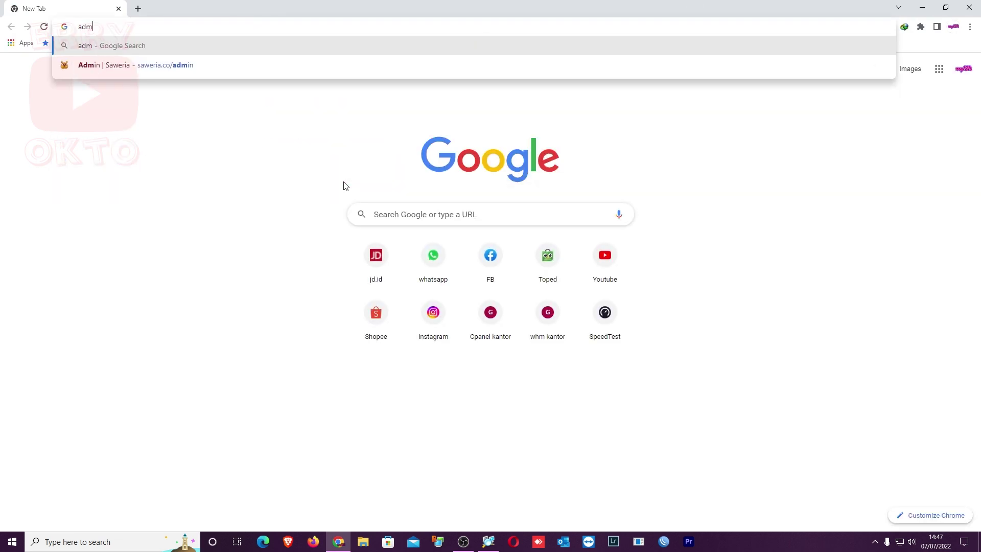
{"action": "key", "text": "BackSpace"}
{"action": "type", "text": "vance"}
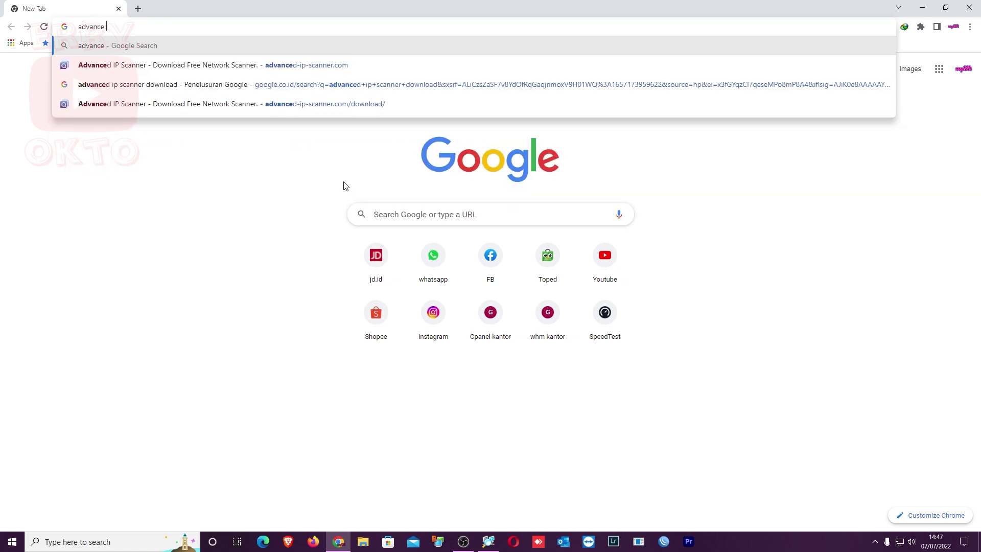
{"action": "key", "text": "BackSpace"}
{"action": "key", "text": "BackSpace"}
{"action": "key", "text": "BackSpace"}
{"action": "key", "text": "BackSpace"}
{"action": "key", "text": "BackSpace"}
{"action": "key", "text": "BackSpace"}
{"action": "key", "text": "BackSpace"}
{"action": "key", "text": "BackSpace"}
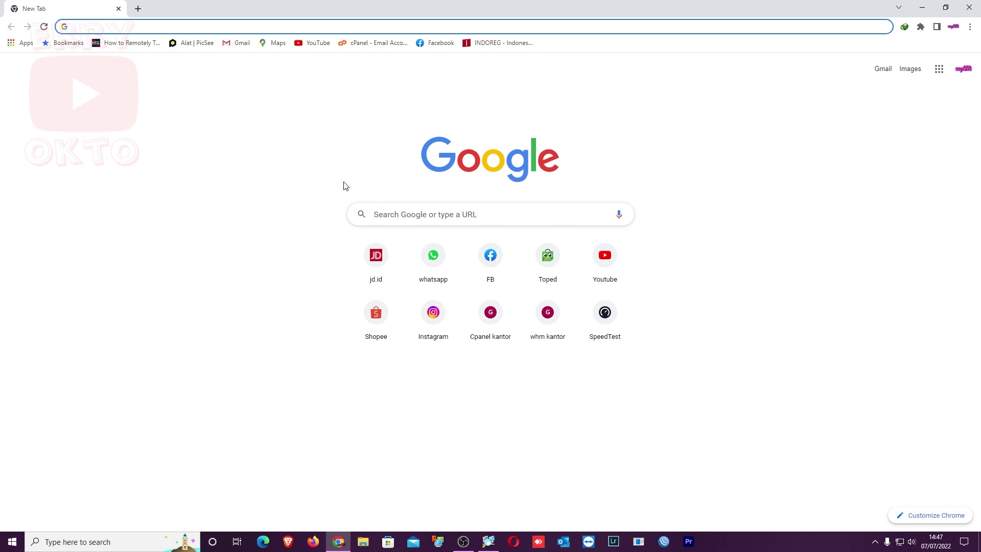
{"action": "type", "text": "ad"}
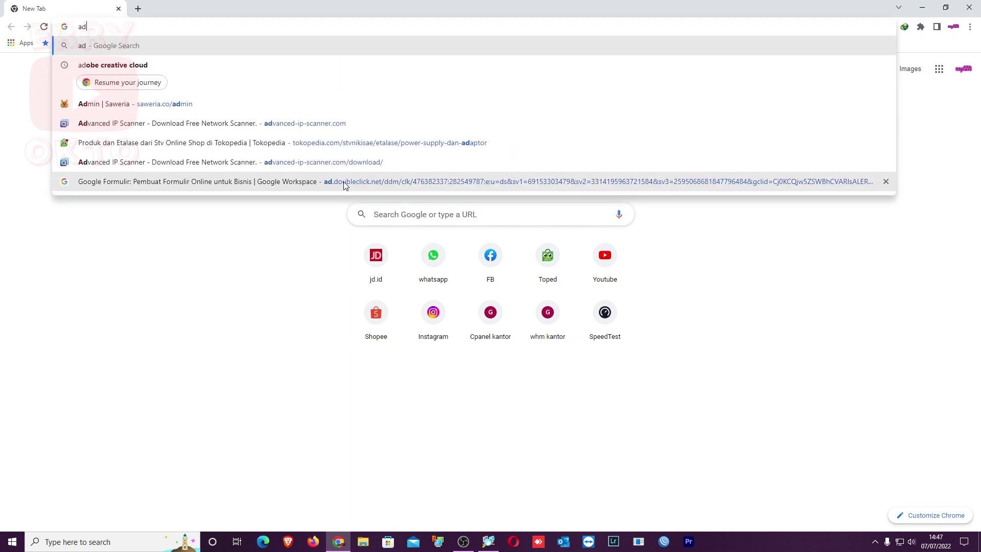
{"action": "key", "text": "BackSpace"}
{"action": "key", "text": "BackSpace"}
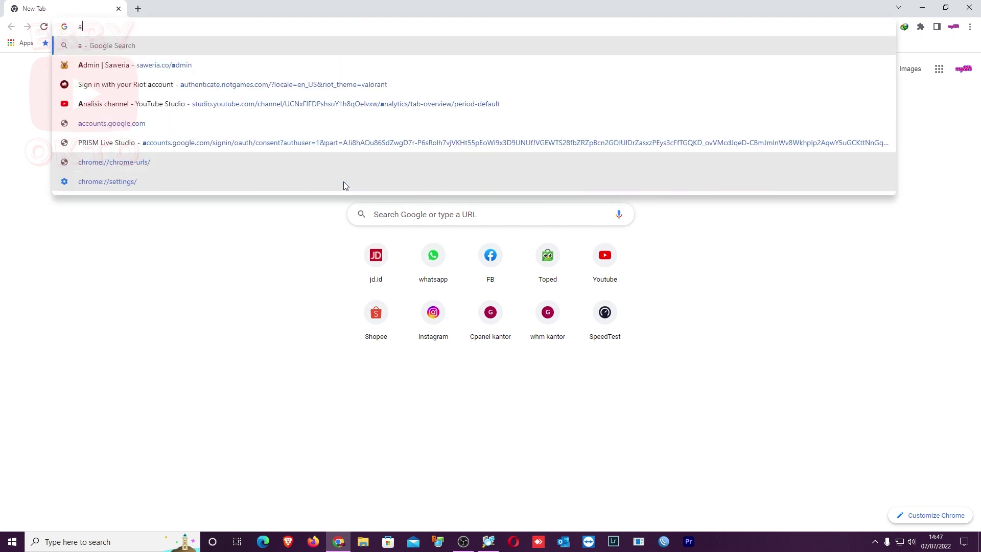
{"action": "type", "text": "advance "}
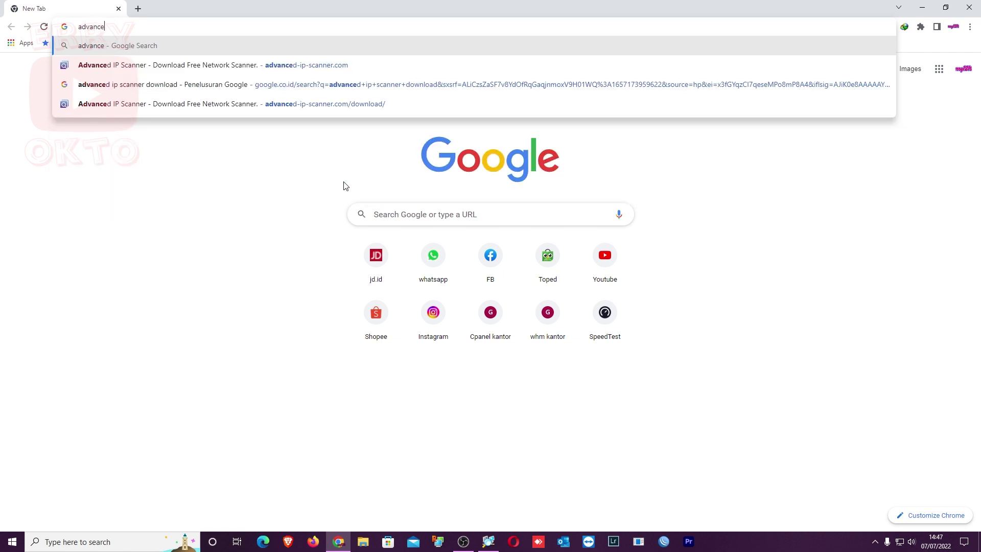
{"action": "type", "text": "ip scanner"}
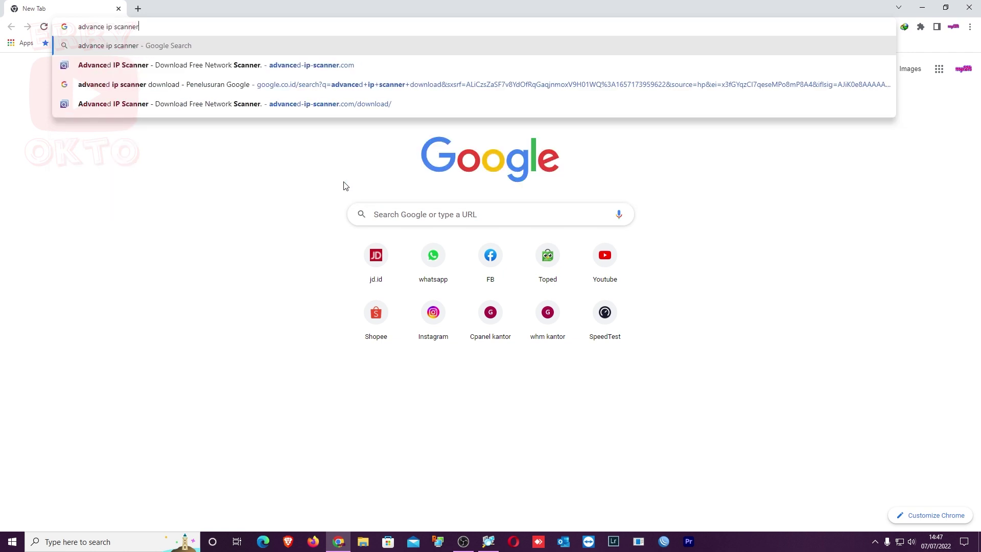
{"action": "key", "text": "Return"}
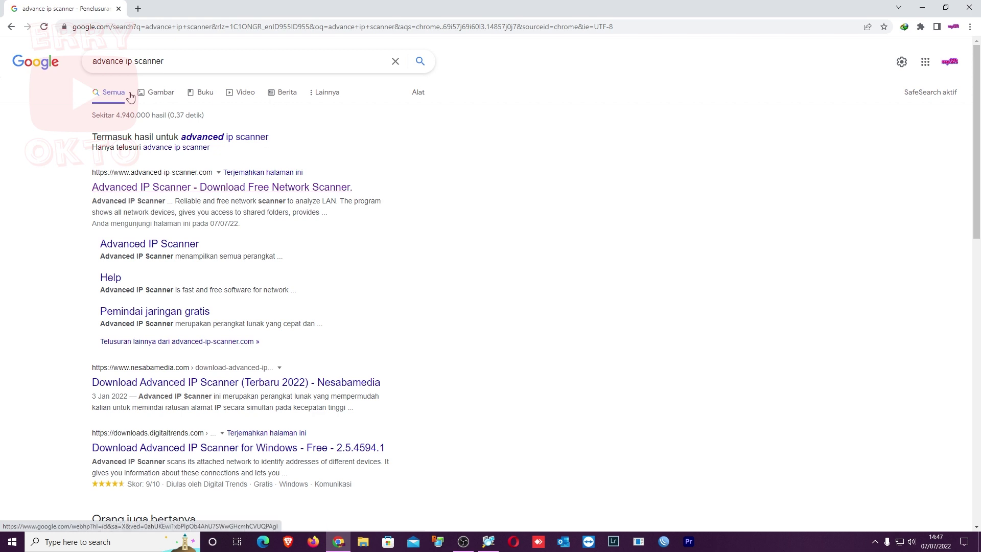
{"action": "left_click", "coordinate": [165, 195]}
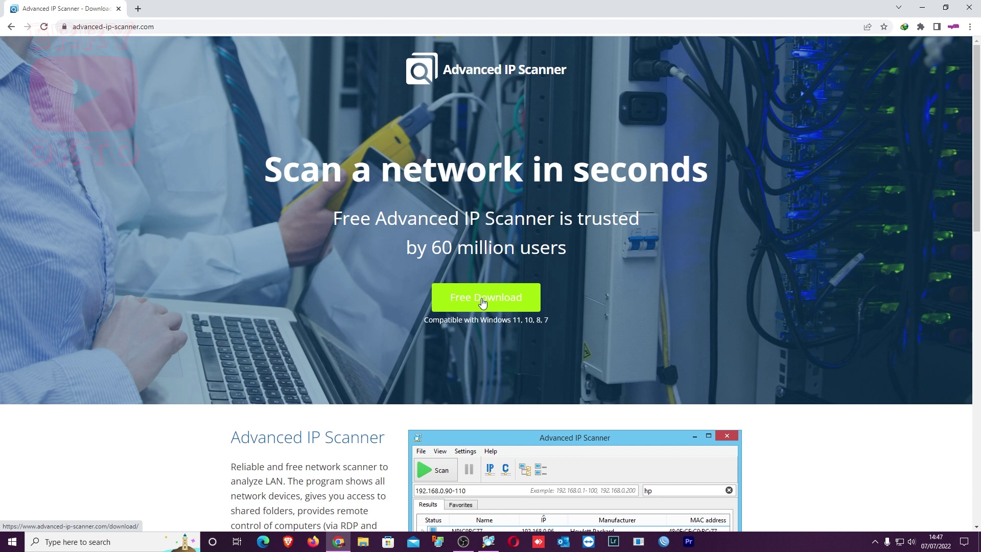
{"action": "left_click", "coordinate": [483, 302]}
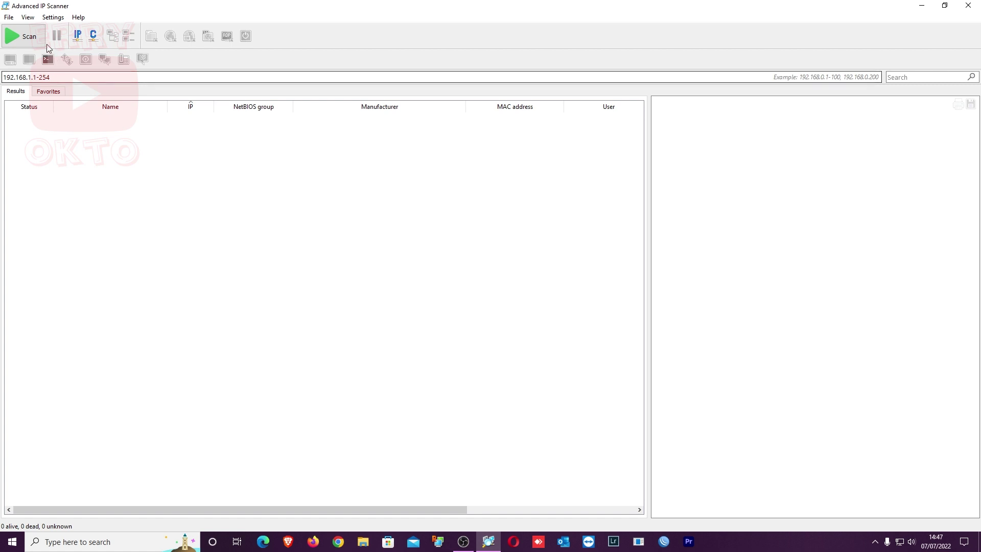
- Scan the 192.168.1.1-254 range, then view Network computers in File Explorer
{"action": "left_click", "coordinate": [37, 45]}
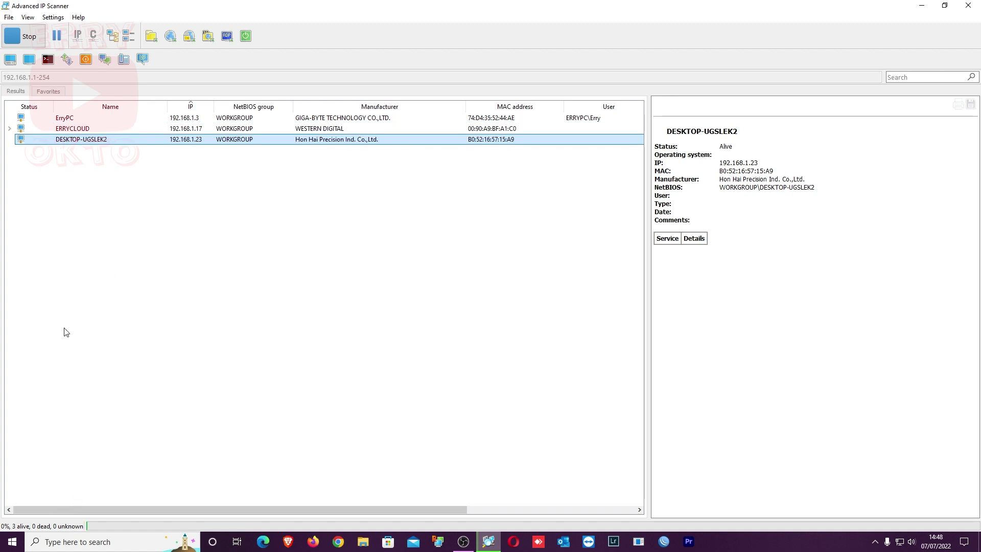
{"action": "left_click", "coordinate": [28, 17]}
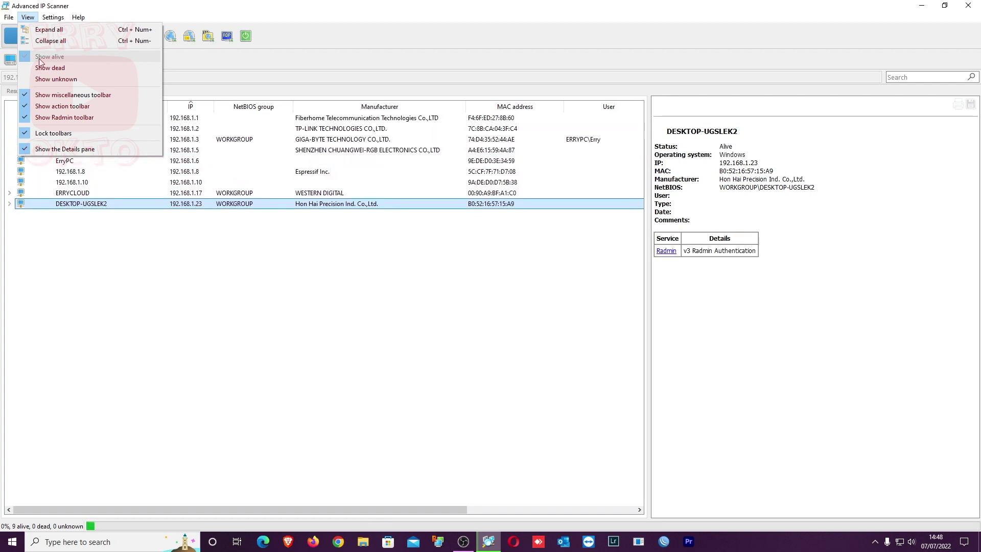
{"action": "key", "text": "super+e"}
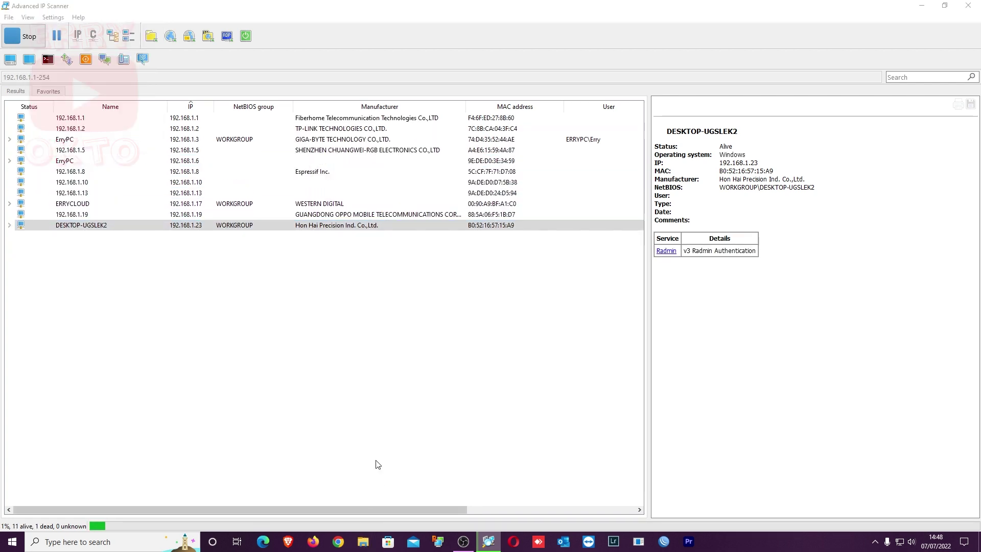
{"action": "left_click", "coordinate": [35, 354]}
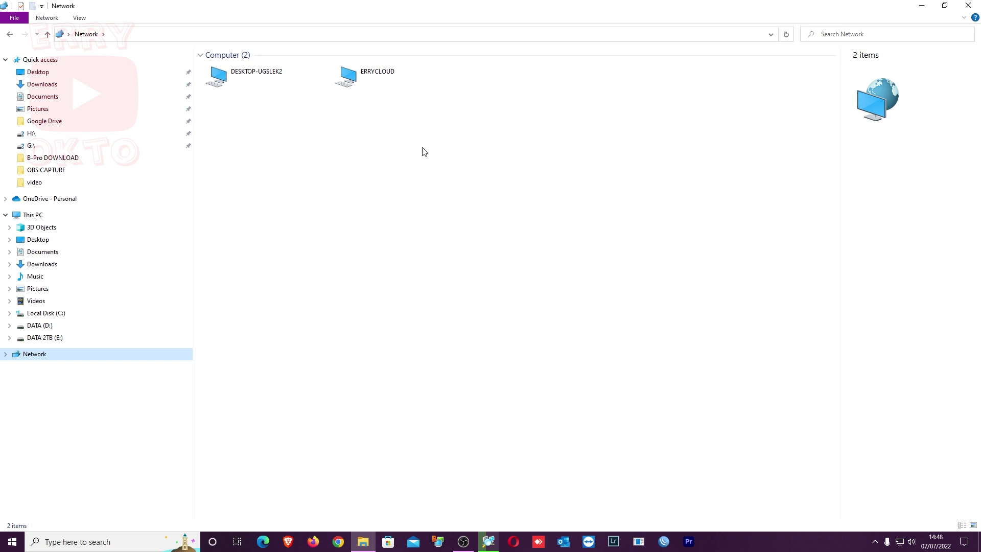
- Switch back to the Advanced IP Scanner window while the scan continues
{"action": "left_click", "coordinate": [497, 542]}
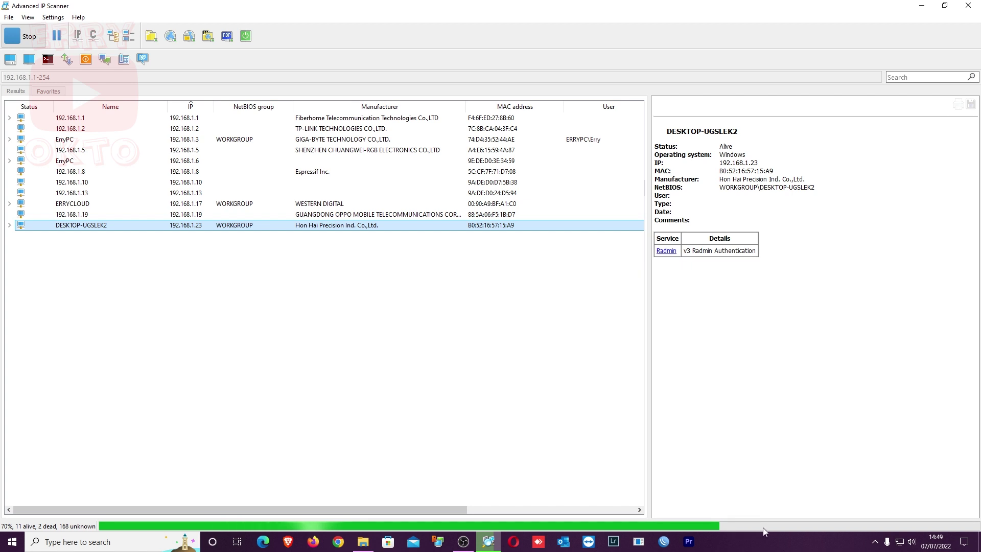
- Review details for 192.168.1.1, .2, ErryPC, .5, .10, .13, then ERRYCLOUD's services and shares
{"action": "left_click", "coordinate": [117, 120]}
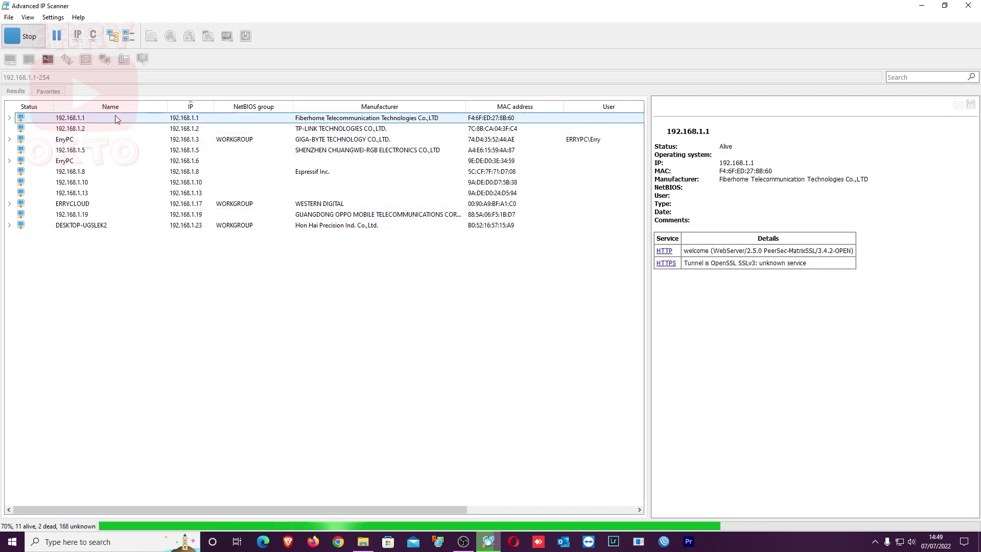
{"action": "left_click", "coordinate": [295, 121]}
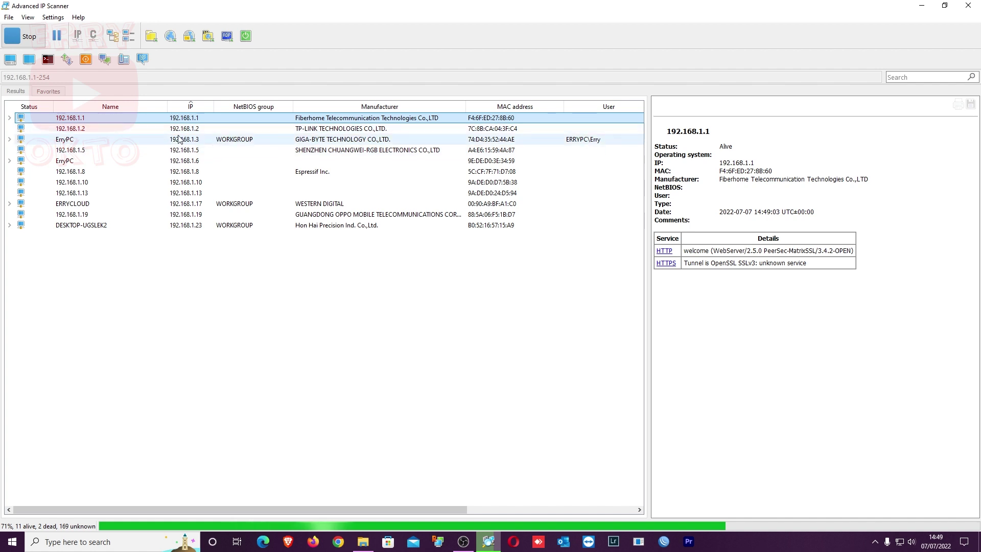
{"action": "left_click", "coordinate": [347, 128]}
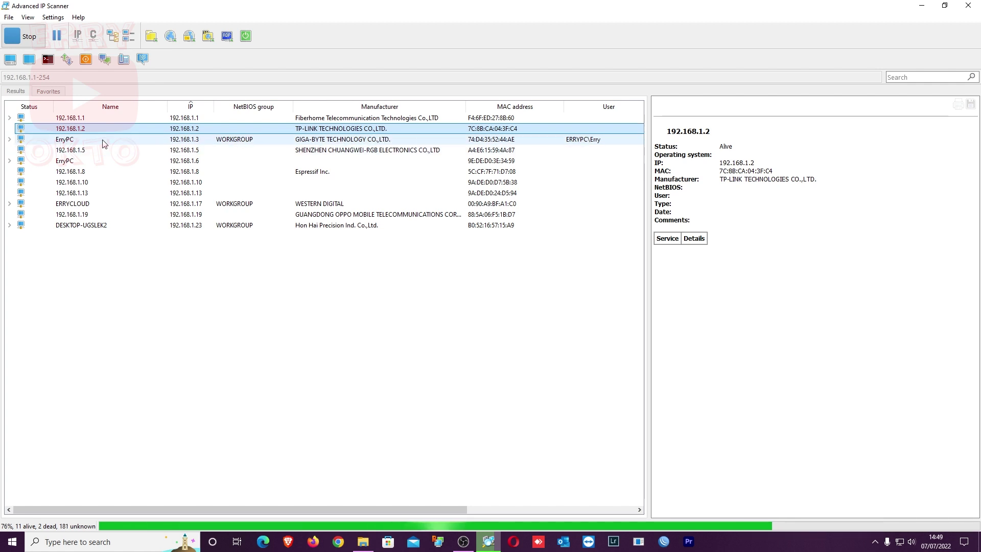
{"action": "left_click", "coordinate": [73, 140]}
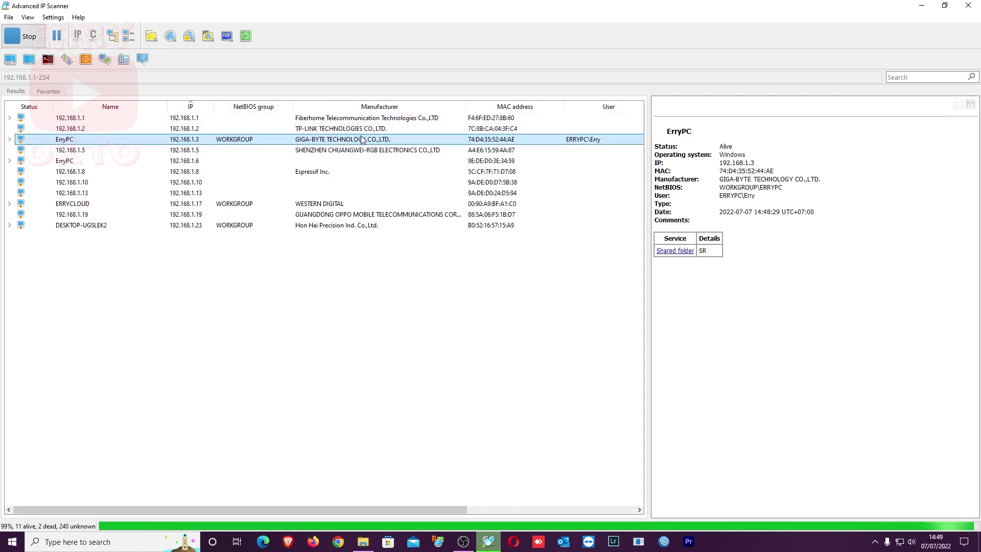
{"action": "left_click", "coordinate": [71, 151]}
{"action": "left_click", "coordinate": [72, 183]}
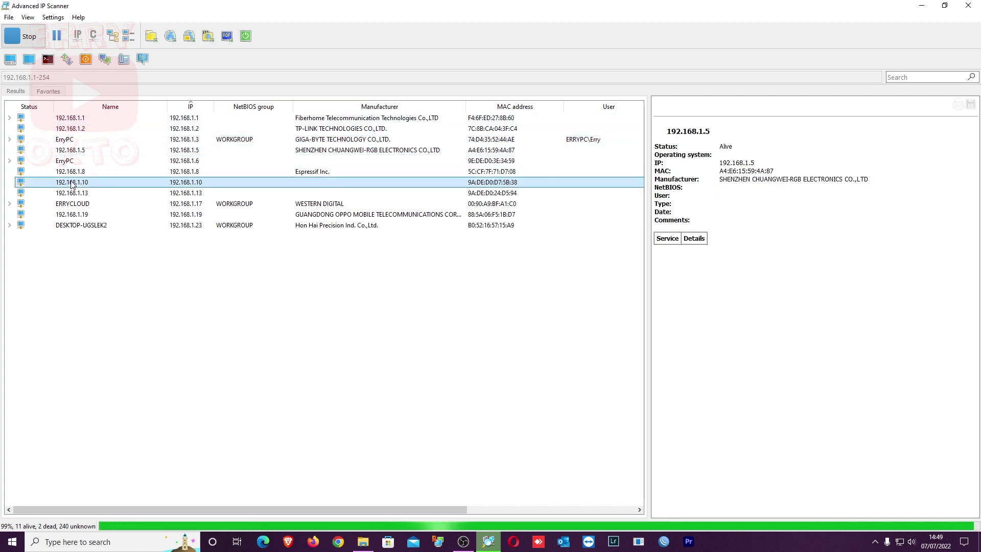
{"action": "left_click", "coordinate": [74, 194]}
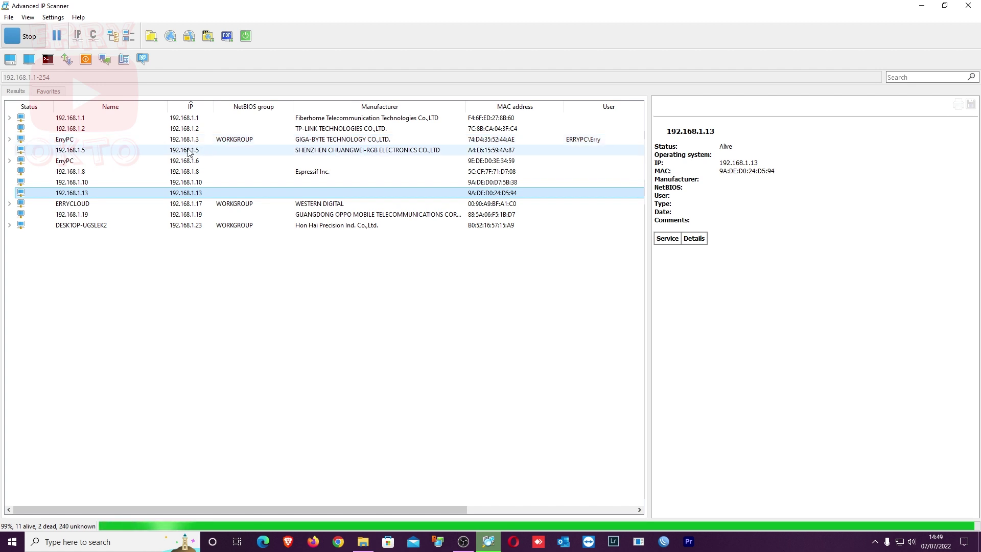
{"action": "left_click", "coordinate": [125, 150]}
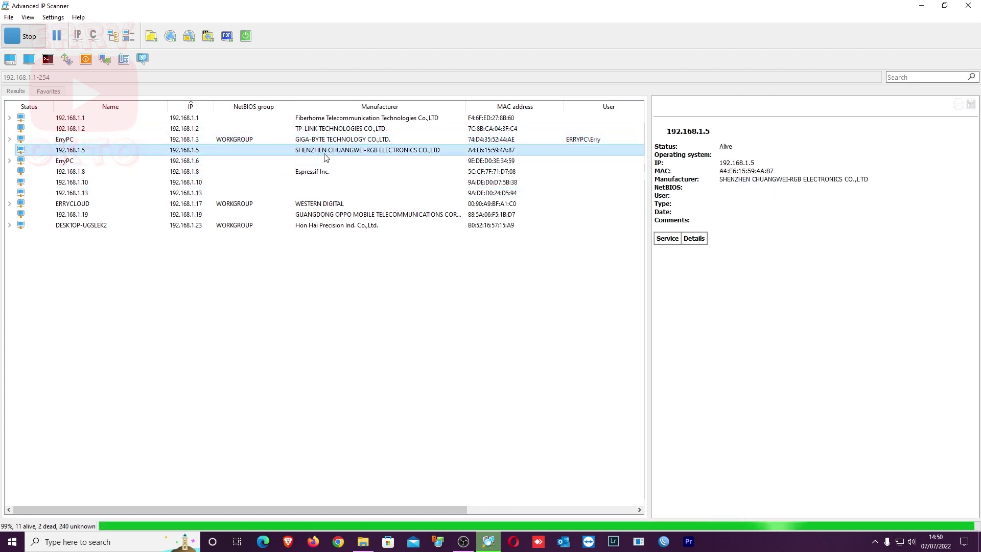
{"action": "left_click", "coordinate": [318, 203]}
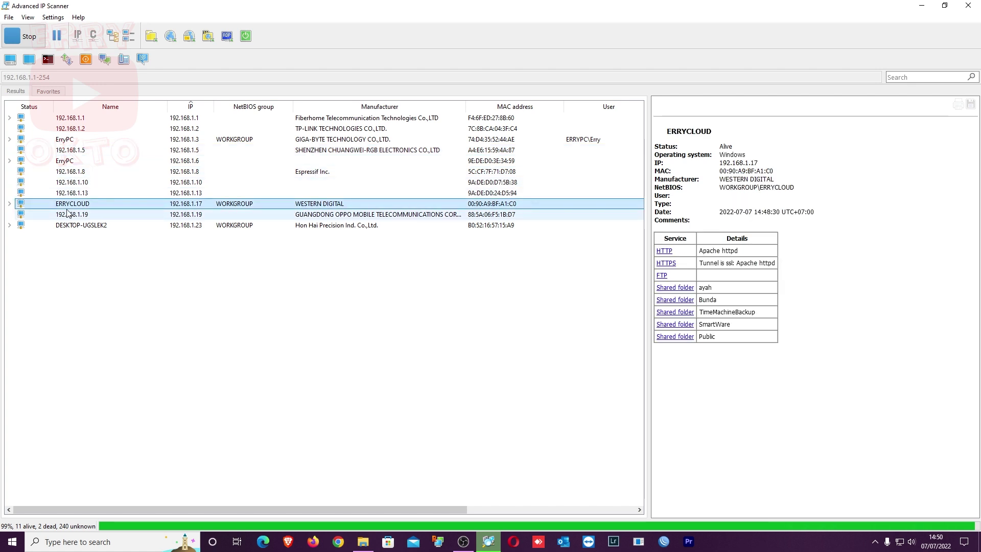
- Expand and collapse ERRYCLOUD's services and shares list twice
{"action": "left_click", "coordinate": [10, 205]}
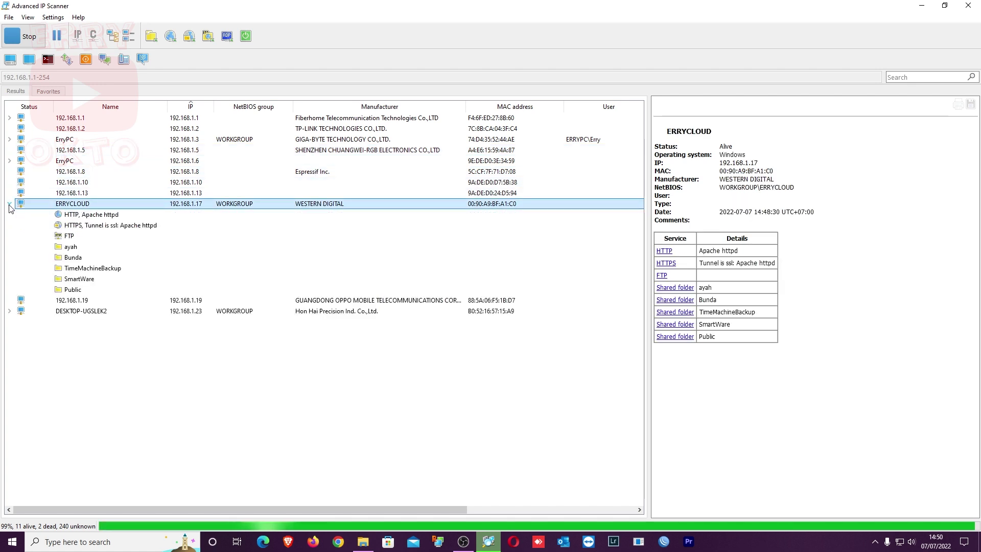
{"action": "left_click", "coordinate": [9, 204]}
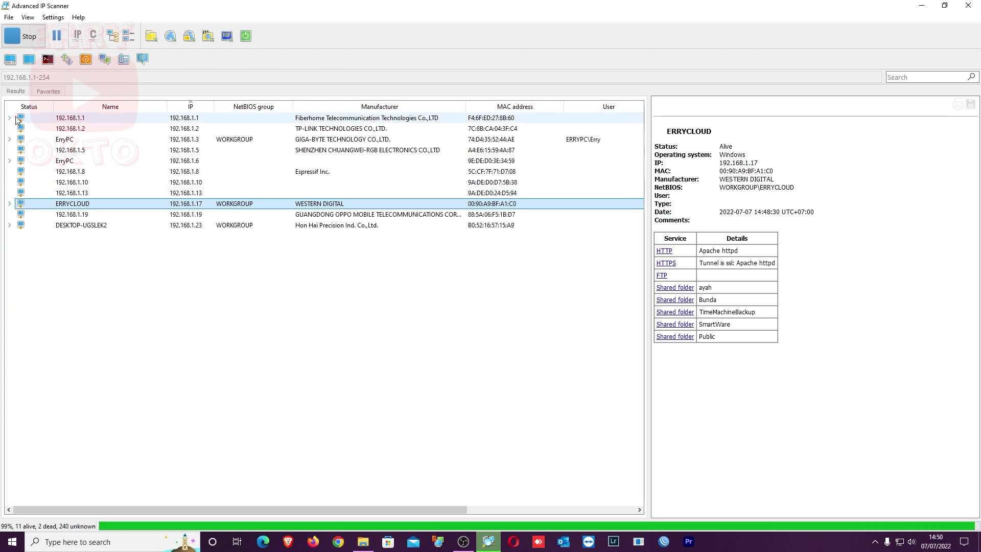
{"action": "left_click", "coordinate": [10, 204]}
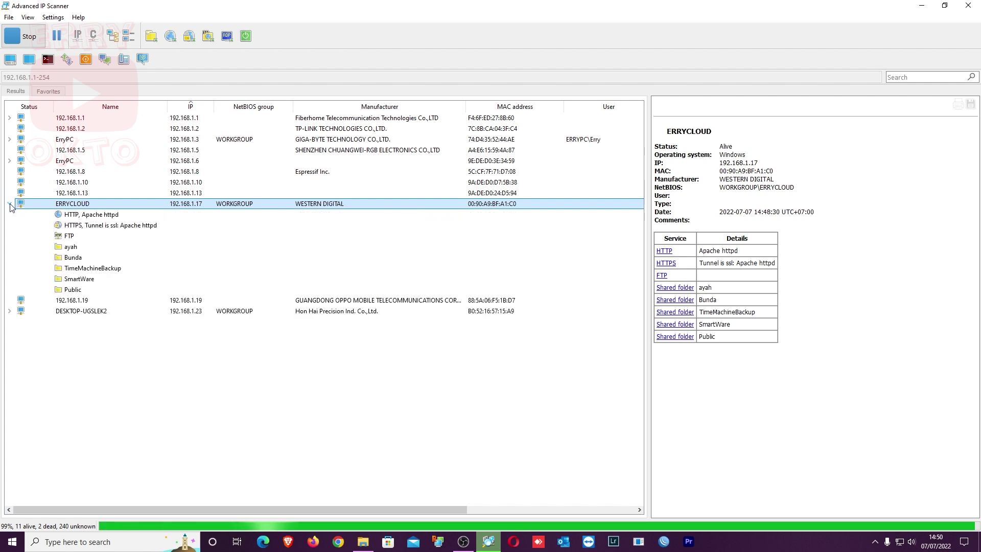
{"action": "left_click", "coordinate": [10, 203]}
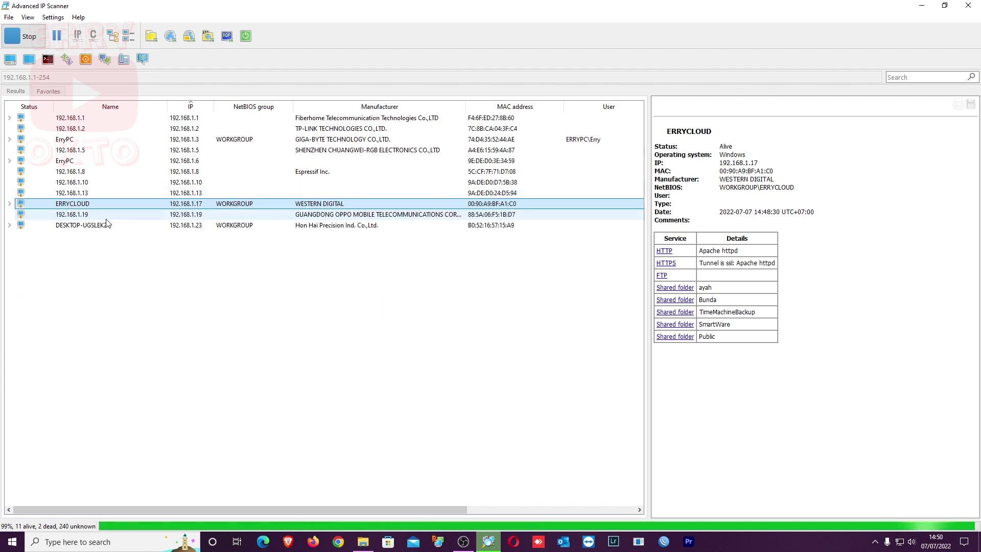
- View 192.168.1.19, widen the Manufacturer column, and show ERRYNB's details at 192.168.1.20
{"action": "left_click", "coordinate": [117, 217]}
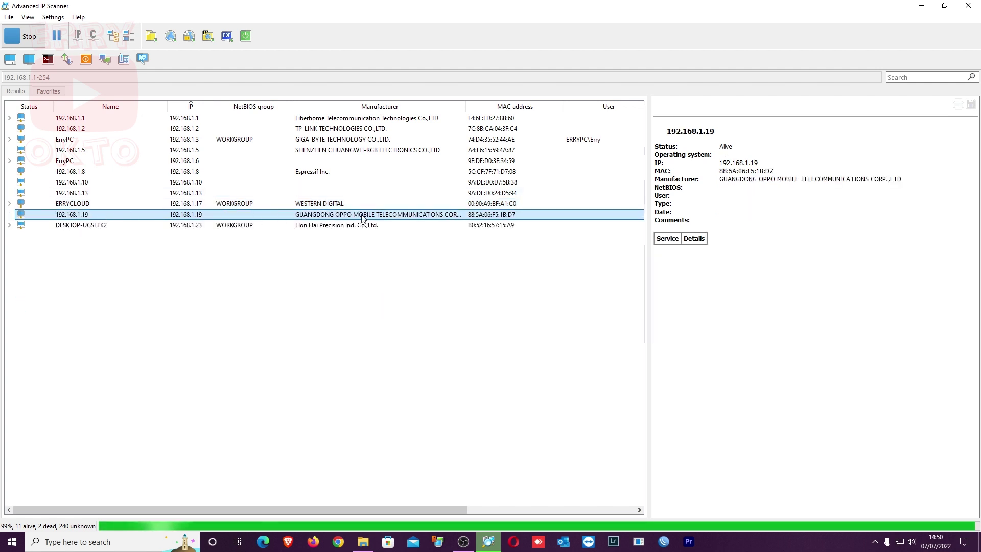
{"action": "left_click_drag", "start_coordinate": [466, 107], "coordinate": [507, 108]}
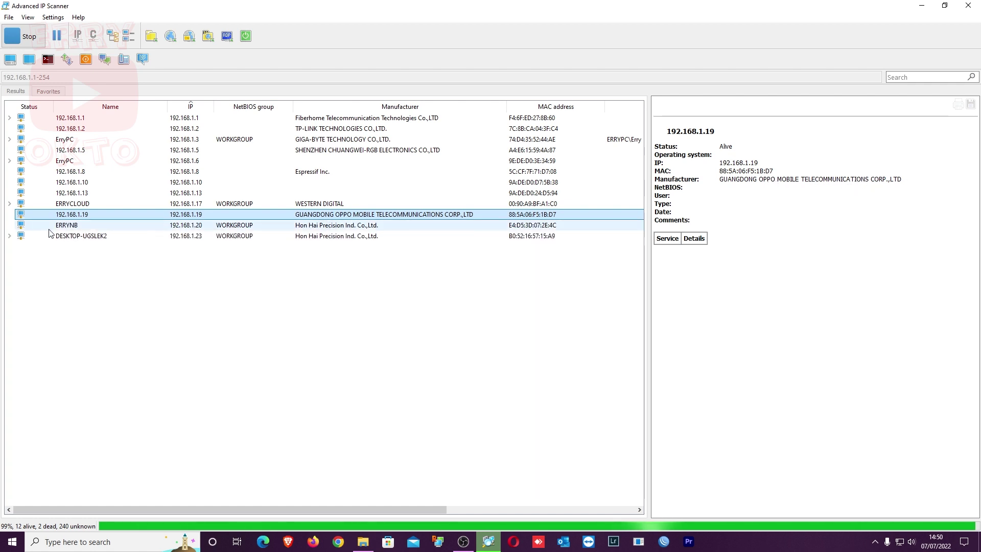
{"action": "left_click", "coordinate": [76, 225]}
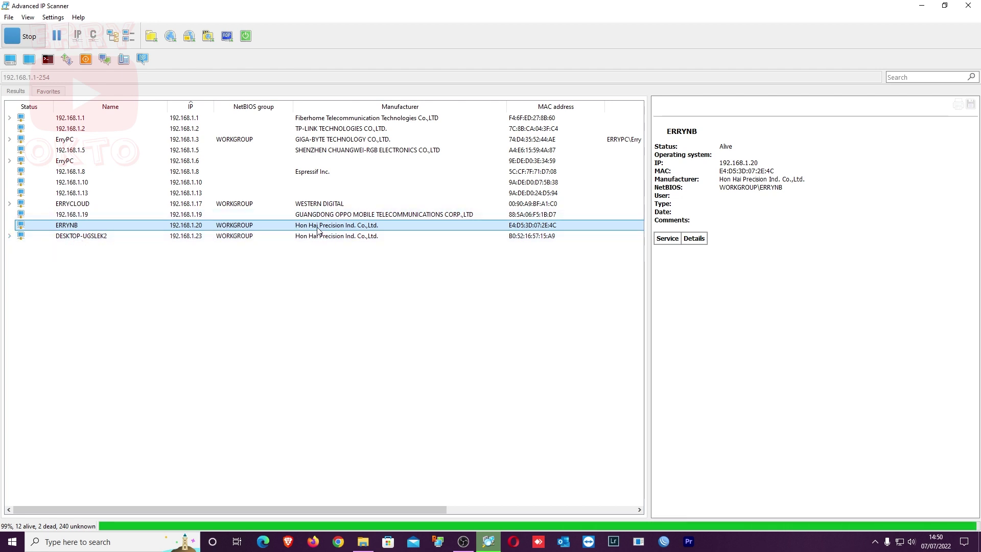
- Check DESKTOP-UGSLEK2, reselect ERRYNB to see Windows and Radmin, then view 192.168.1.8
{"action": "left_click", "coordinate": [360, 235]}
{"action": "left_click", "coordinate": [353, 227]}
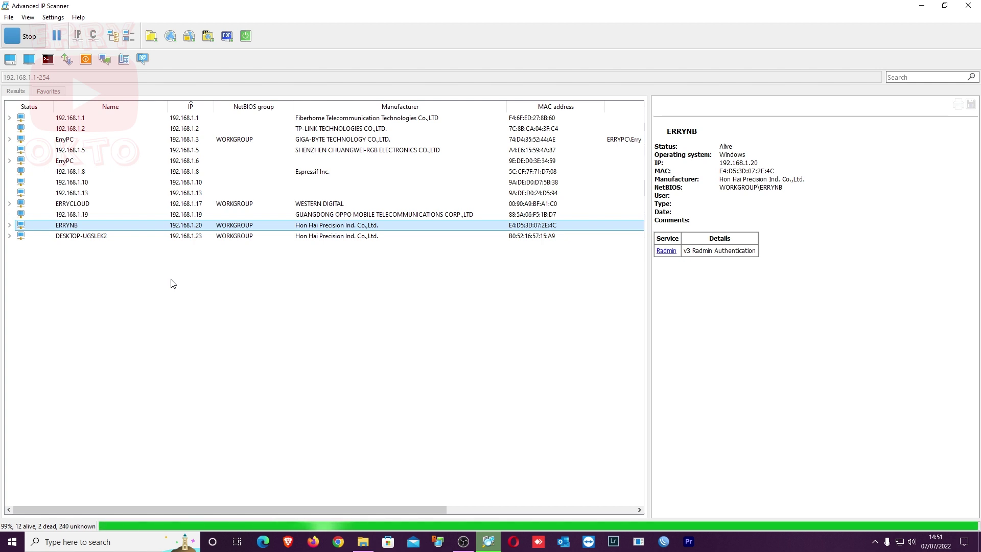
{"action": "left_click", "coordinate": [23, 172]}
- Sort the Network folder's computers by name, then return to Advanced IP Scanner
{"action": "double_click", "coordinate": [24, 194]}
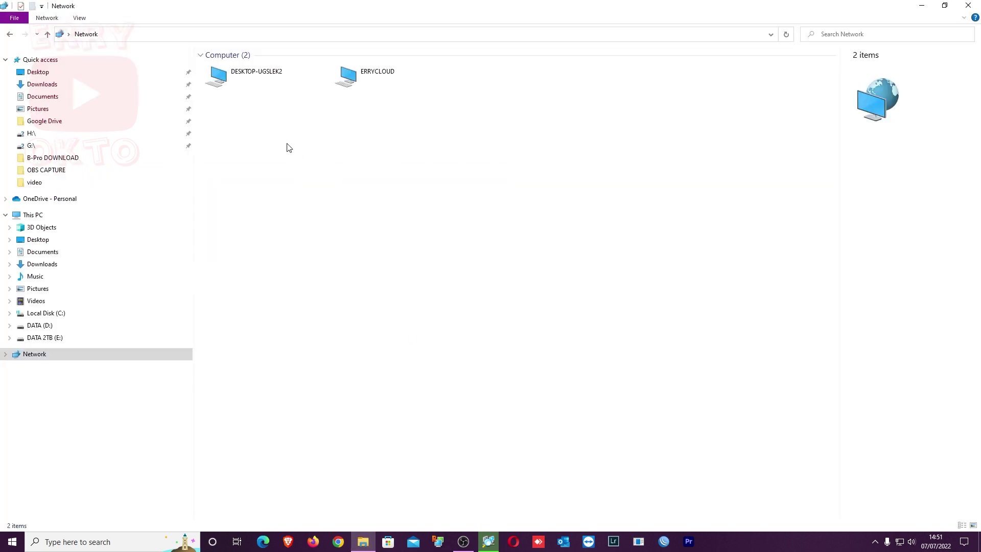
{"action": "right_click", "coordinate": [275, 132]}
{"action": "left_click", "coordinate": [306, 196]}
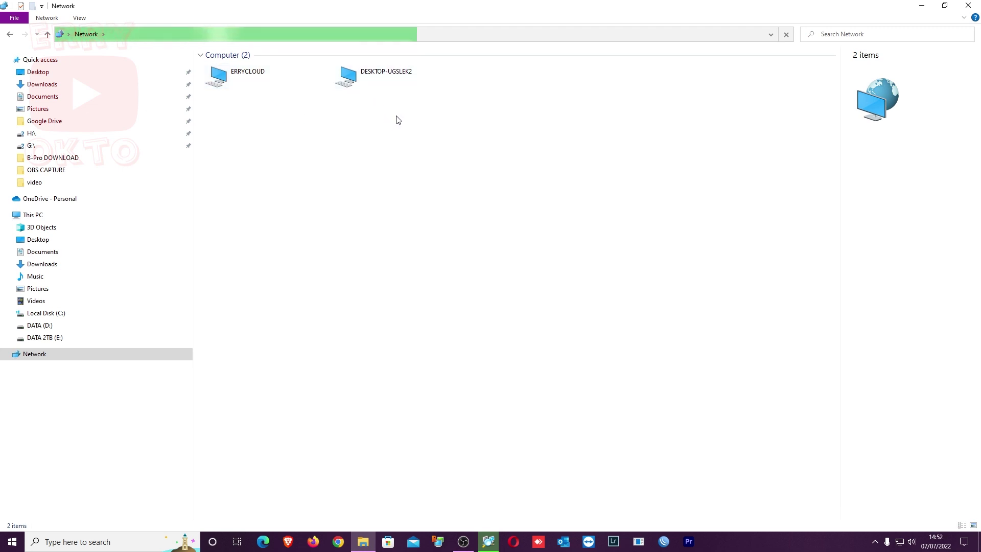
{"action": "left_click", "coordinate": [489, 543]}
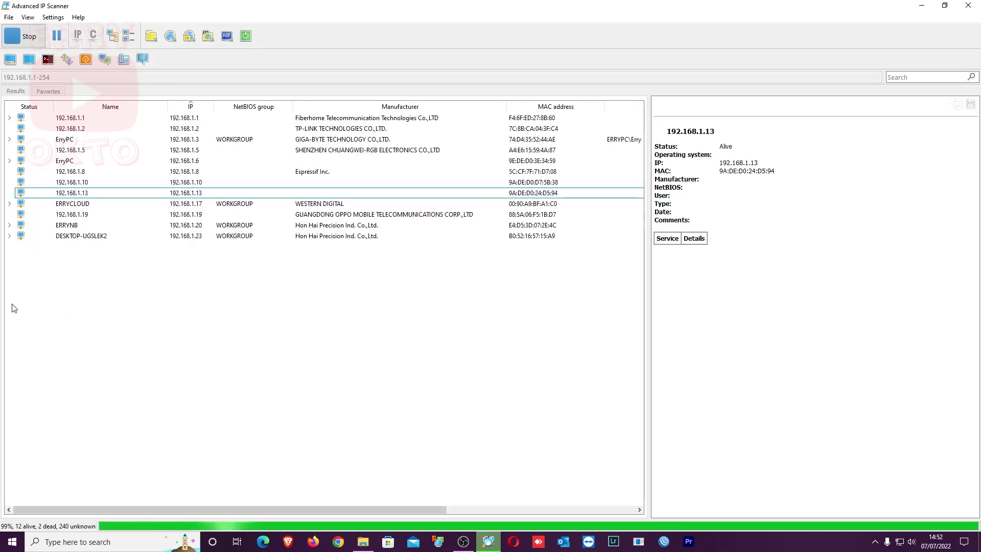
- Expand ERRYNB and DESKTOP-UGSLEK2 to list their Radmin services
{"action": "left_click", "coordinate": [34, 228]}
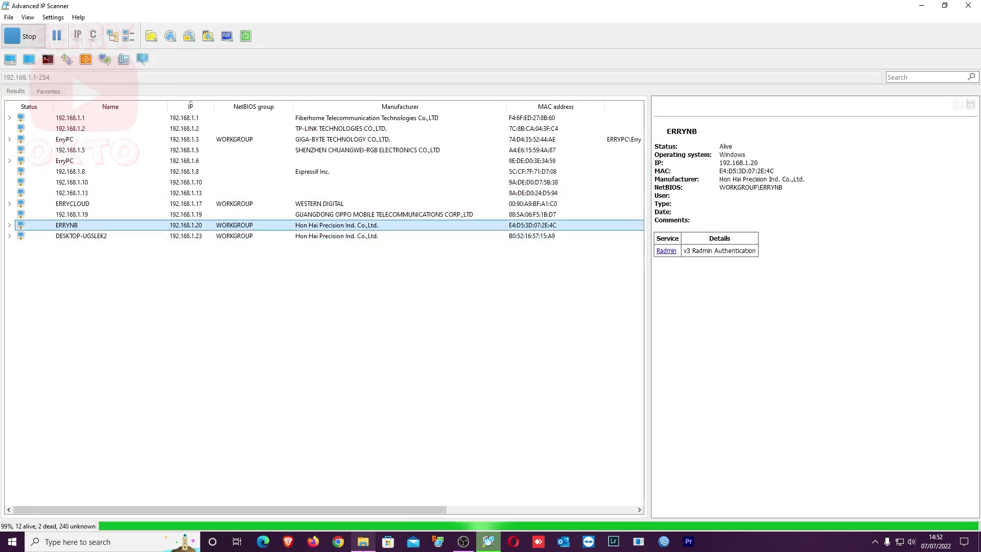
{"action": "left_click", "coordinate": [10, 225]}
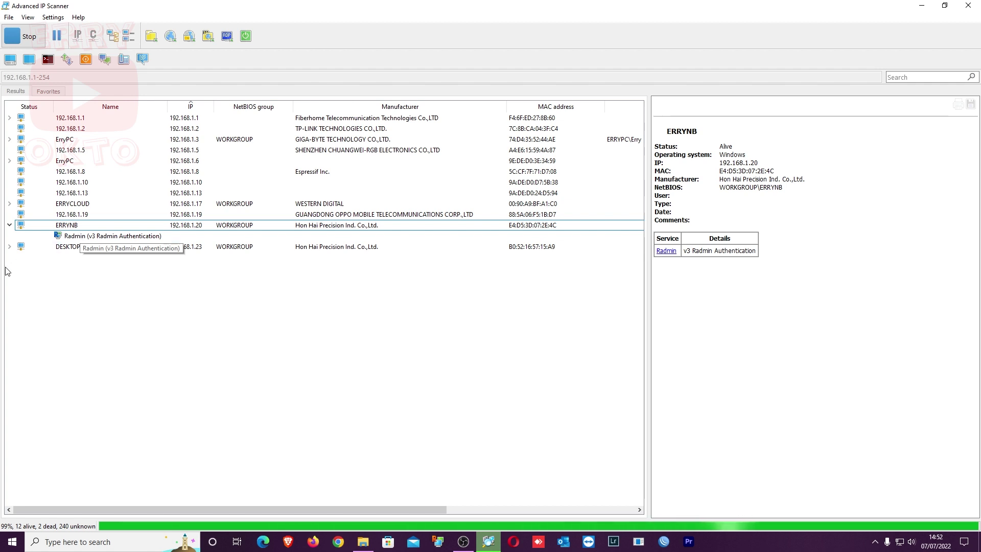
{"action": "left_click", "coordinate": [10, 247]}
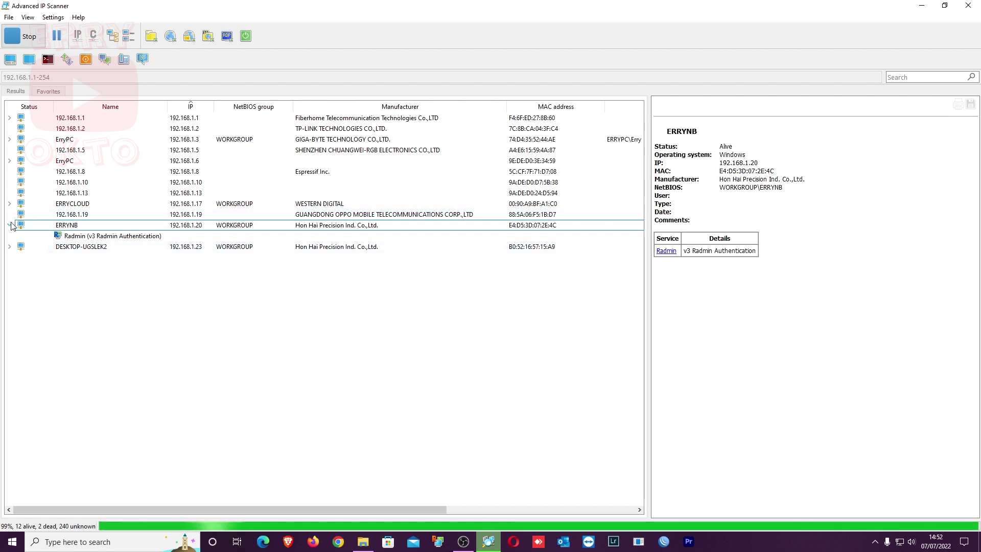
- Expand ERRYCLOUD and open its ayah shared folder in File Explorer
{"action": "left_click", "coordinate": [10, 204]}
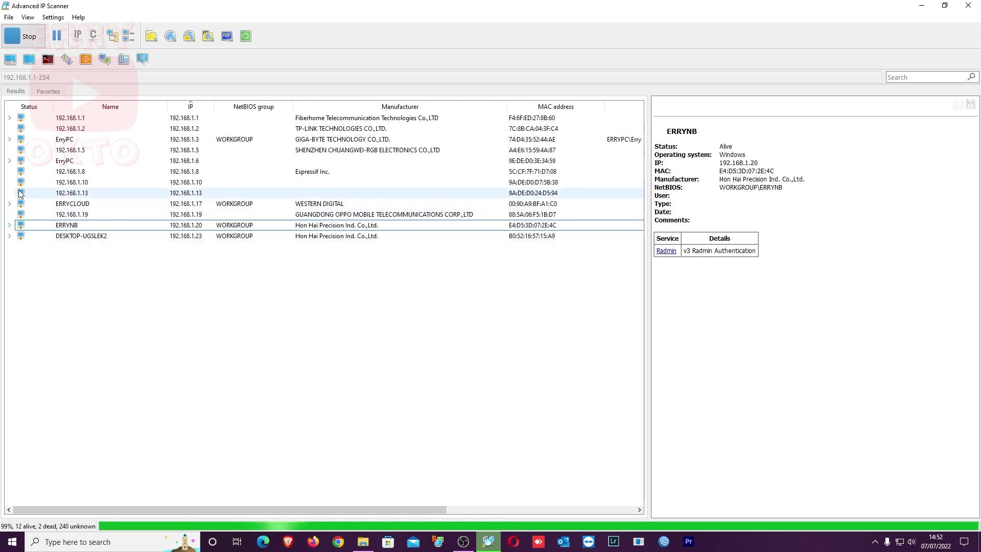
{"action": "left_click", "coordinate": [70, 205]}
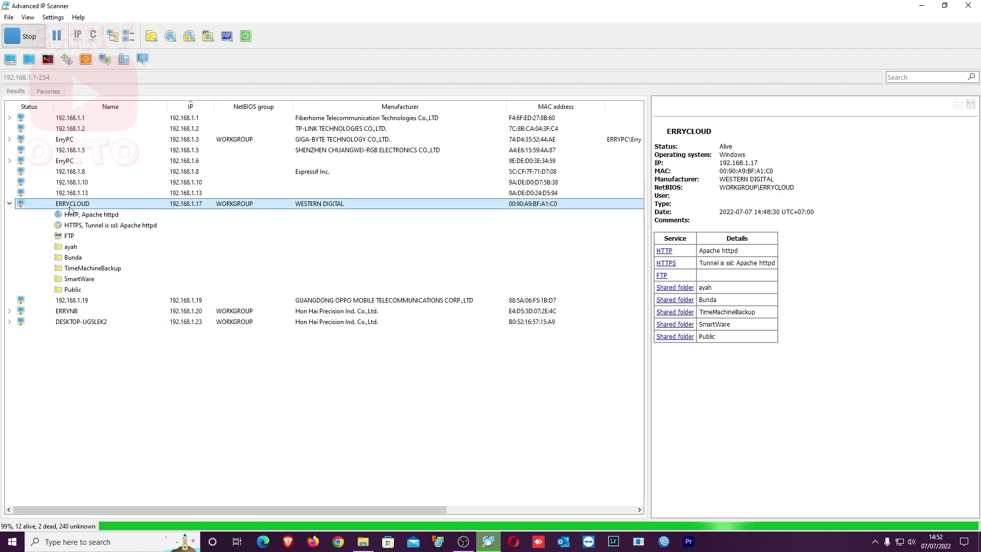
{"action": "left_click", "coordinate": [68, 249]}
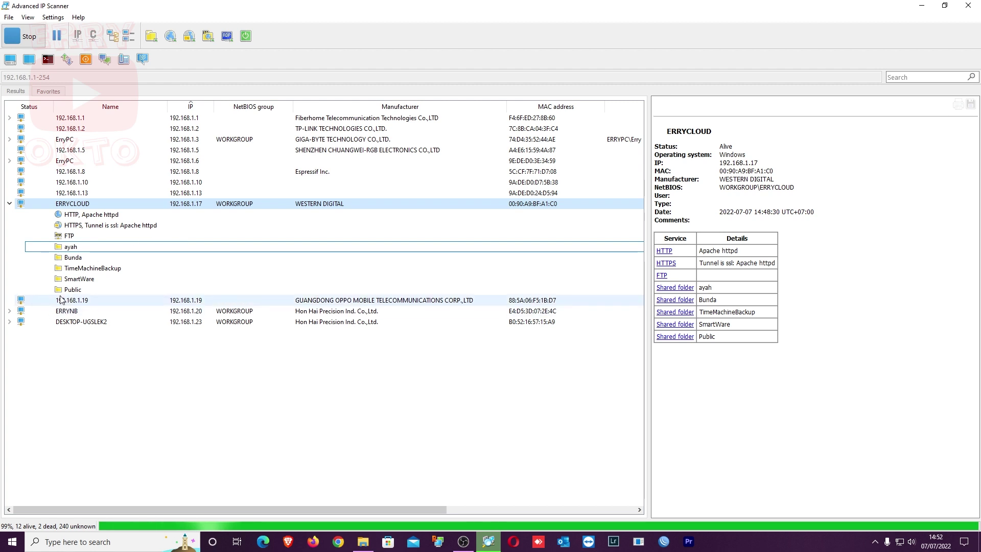
{"action": "double_click", "coordinate": [103, 246]}
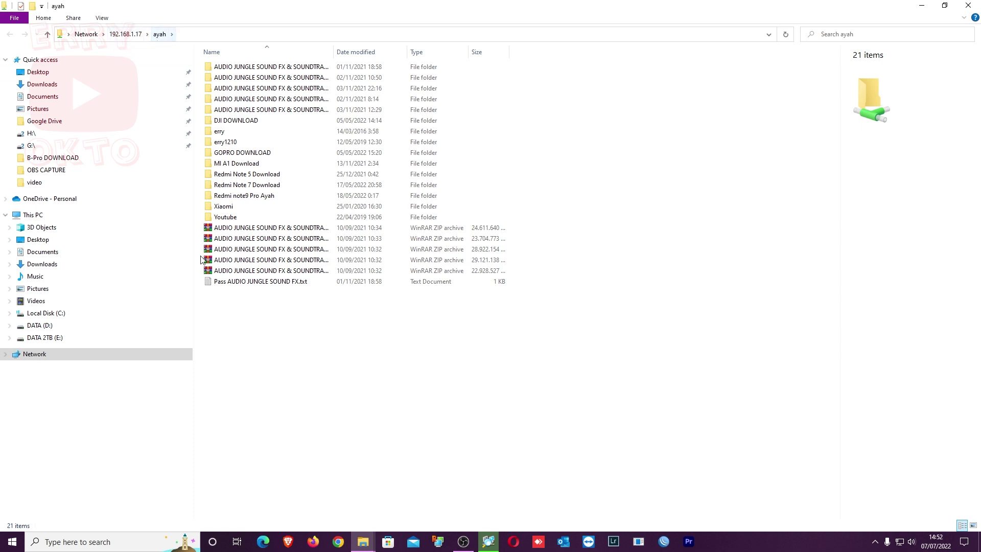
- Open ERRYCLOUD's nfs share from the Network view, then return to Advanced IP Scanner
{"action": "left_click", "coordinate": [131, 353]}
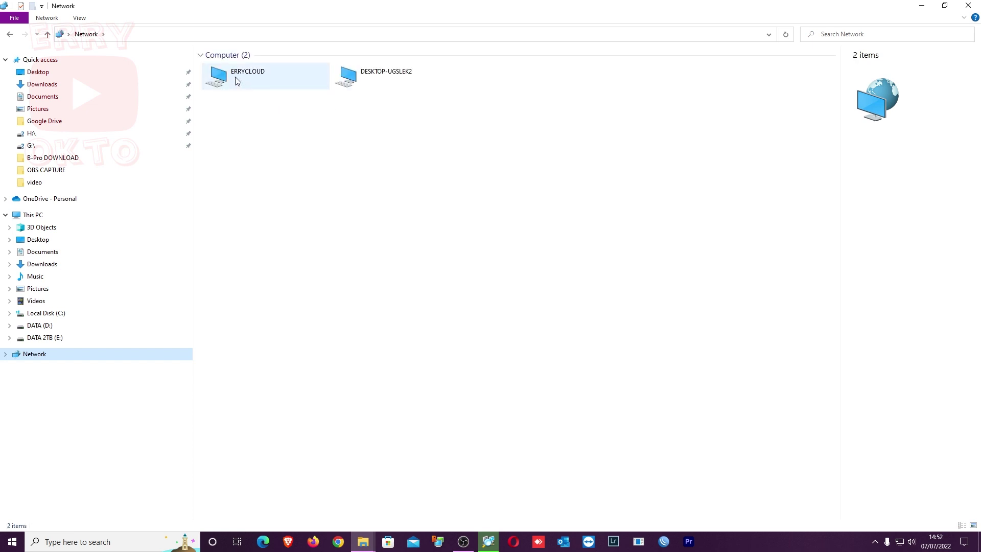
{"action": "double_click", "coordinate": [235, 78]}
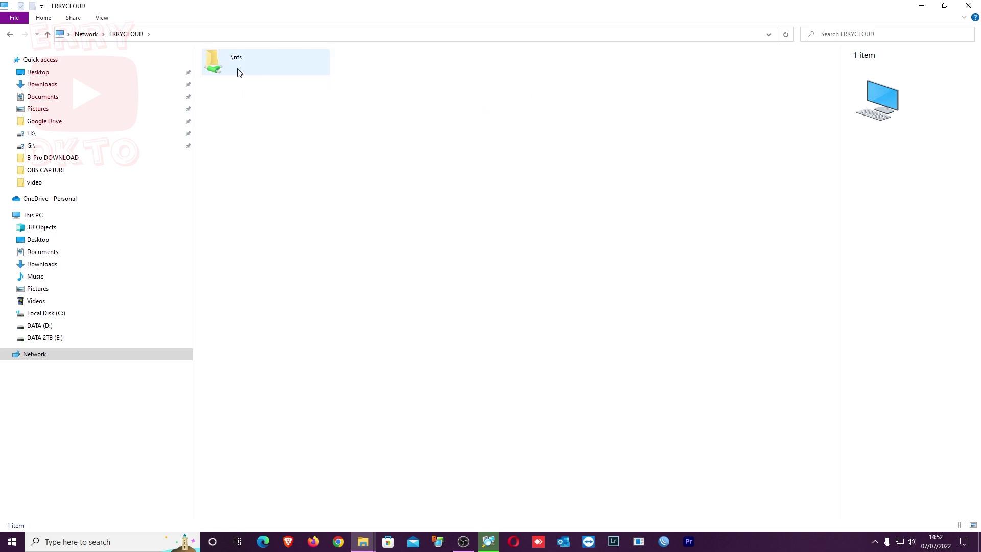
{"action": "double_click", "coordinate": [238, 70]}
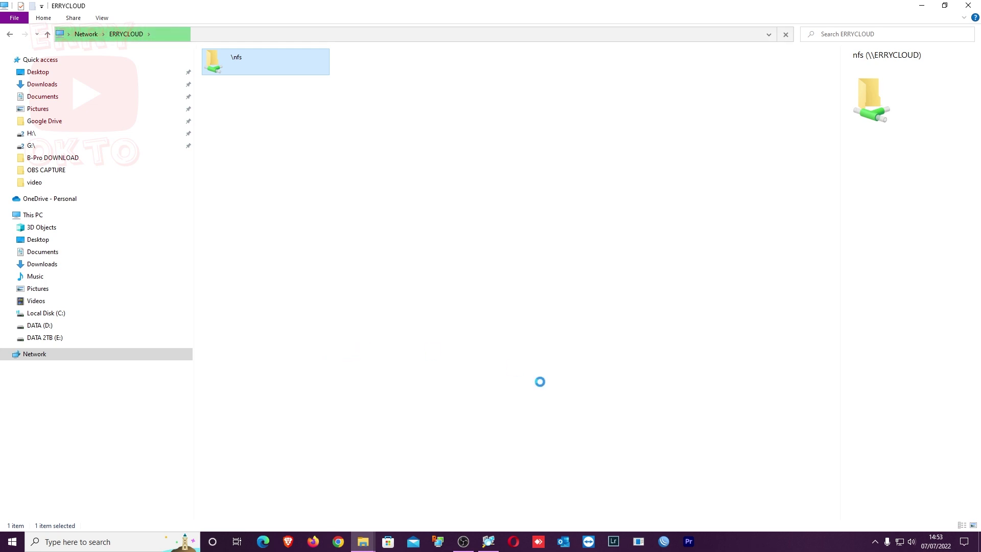
{"action": "left_click", "coordinate": [489, 541]}
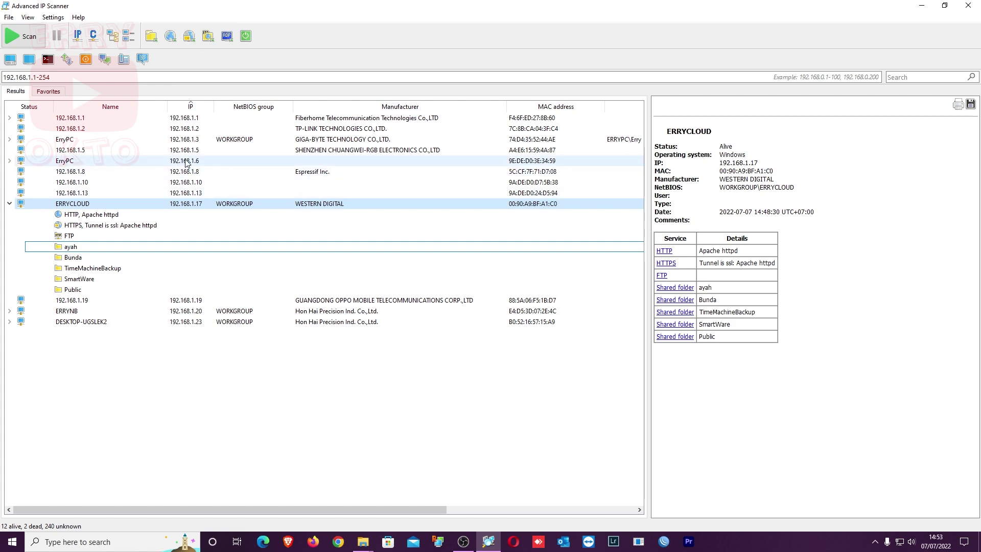
- Open the ayah share, view the sibling shares of 192.168.1.17, reopen ayah, then return to the scanner
{"action": "double_click", "coordinate": [116, 247]}
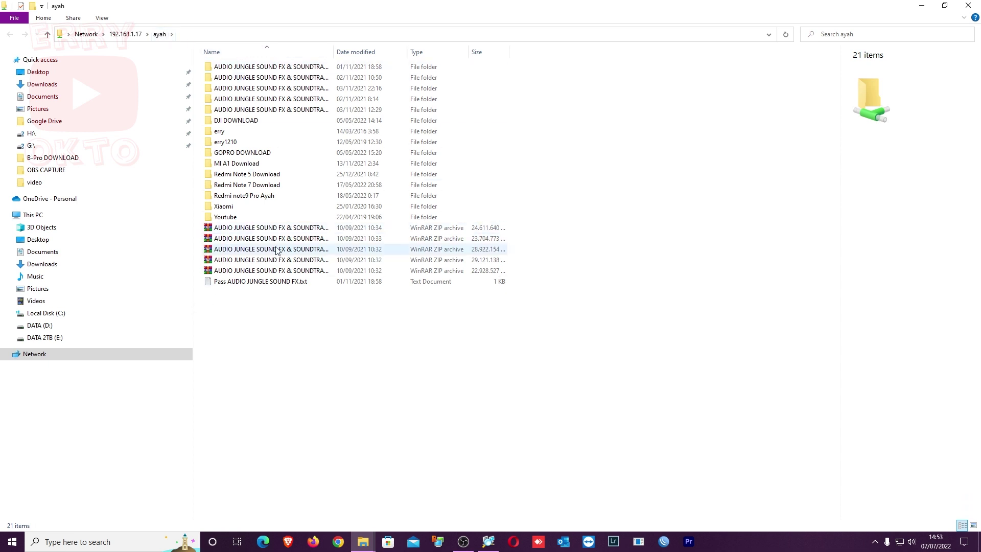
{"action": "left_click", "coordinate": [126, 33]}
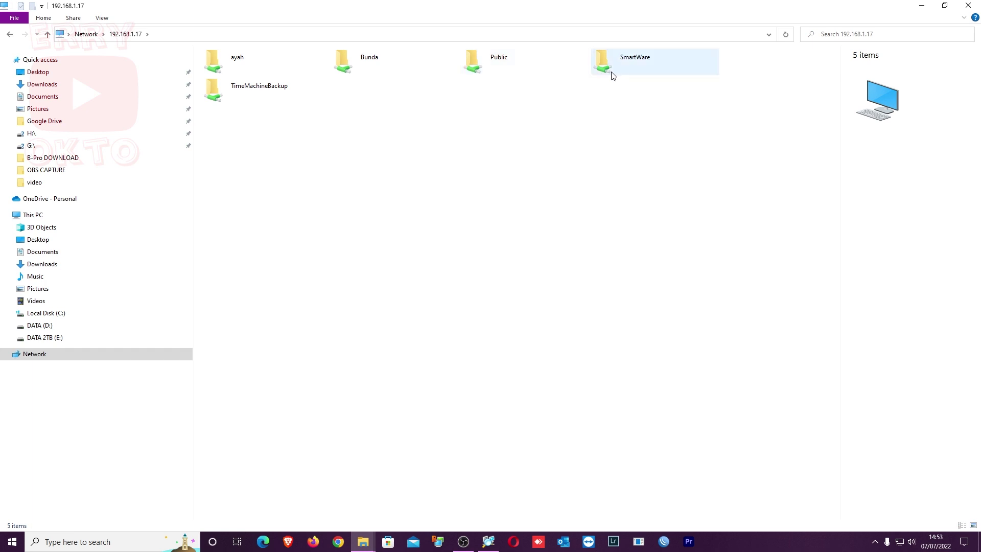
{"action": "double_click", "coordinate": [219, 63]}
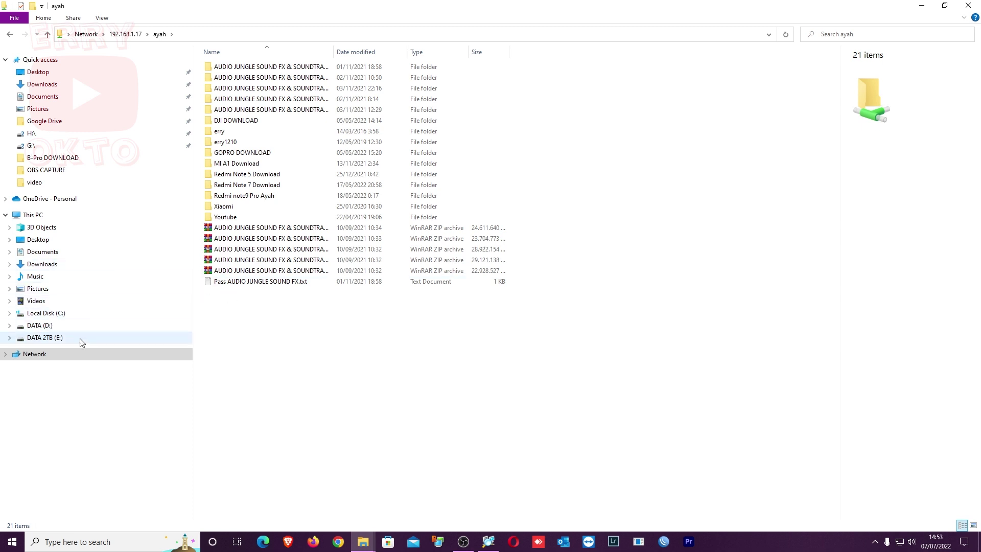
{"action": "left_click", "coordinate": [76, 356]}
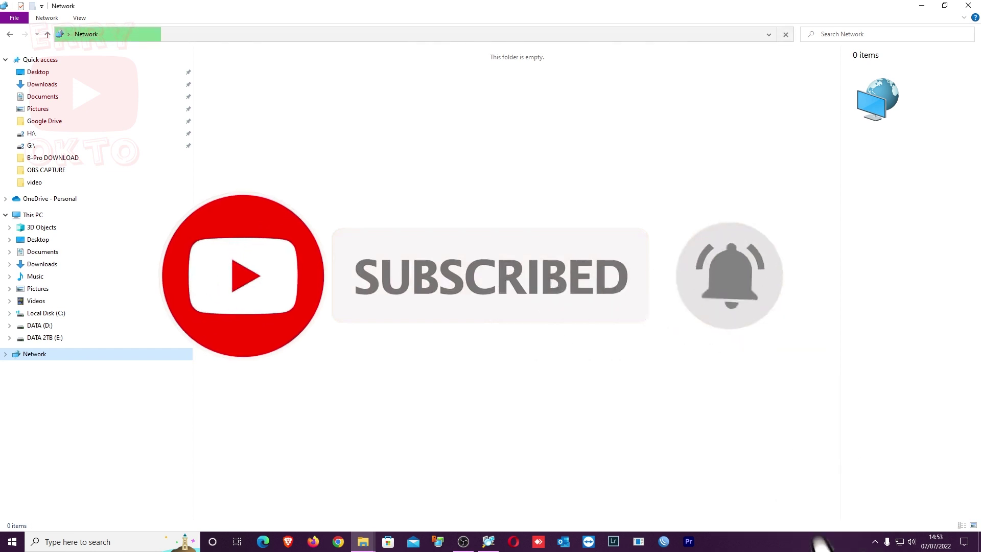
{"action": "key", "text": "alt+Tab"}
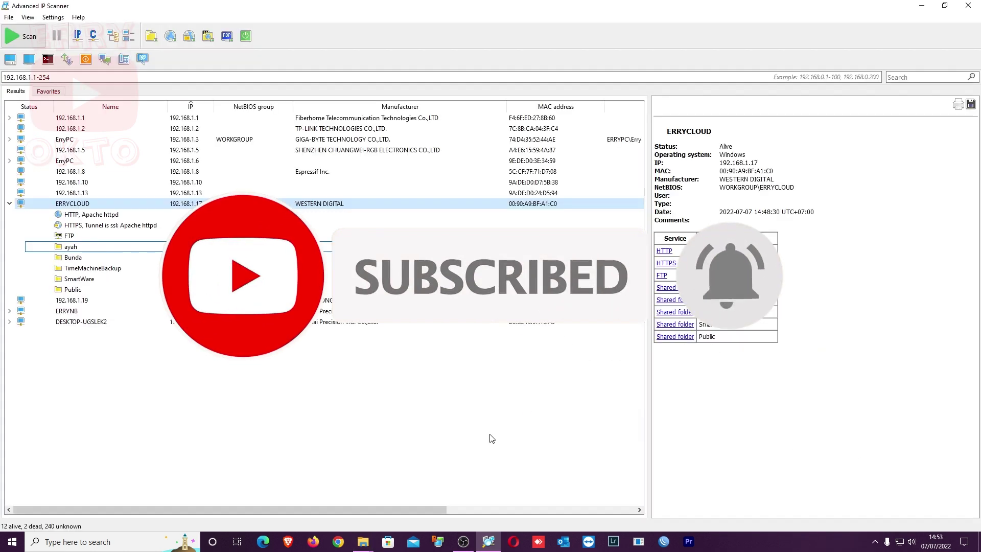
- Collapse ERRYCLOUD, expand ERRYNB and log in to its Radmin service with a user name and password
{"action": "left_click", "coordinate": [9, 204]}
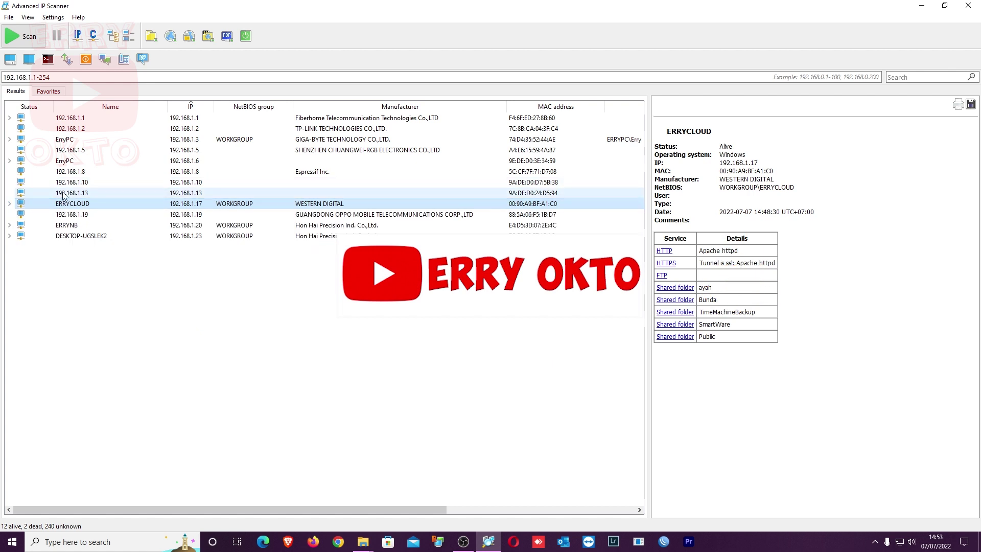
{"action": "left_click", "coordinate": [9, 225]}
{"action": "double_click", "coordinate": [66, 225]}
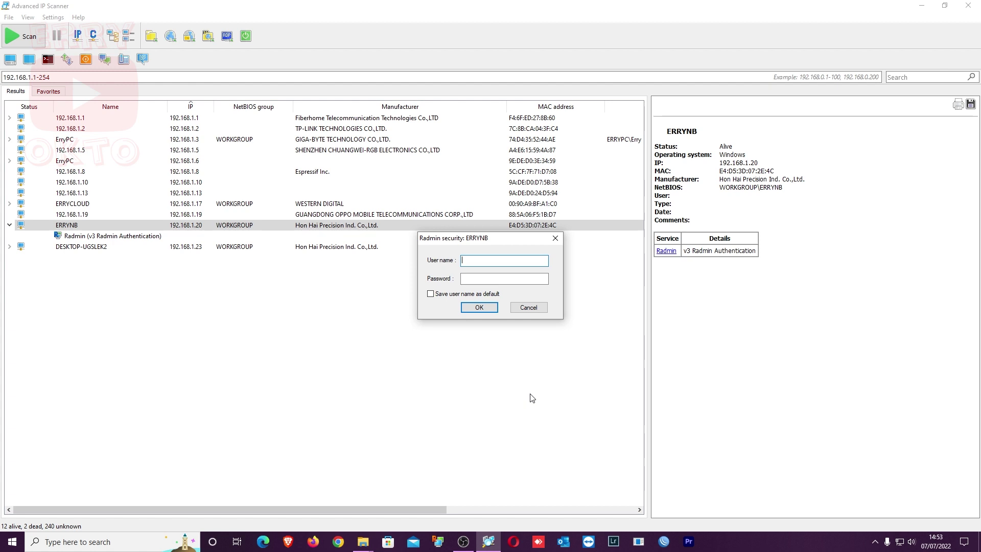
{"action": "type", "text": "erry"}
{"action": "key", "text": "Tab"}
{"action": "type", "text": "***********"}
{"action": "key", "text": "Return"}
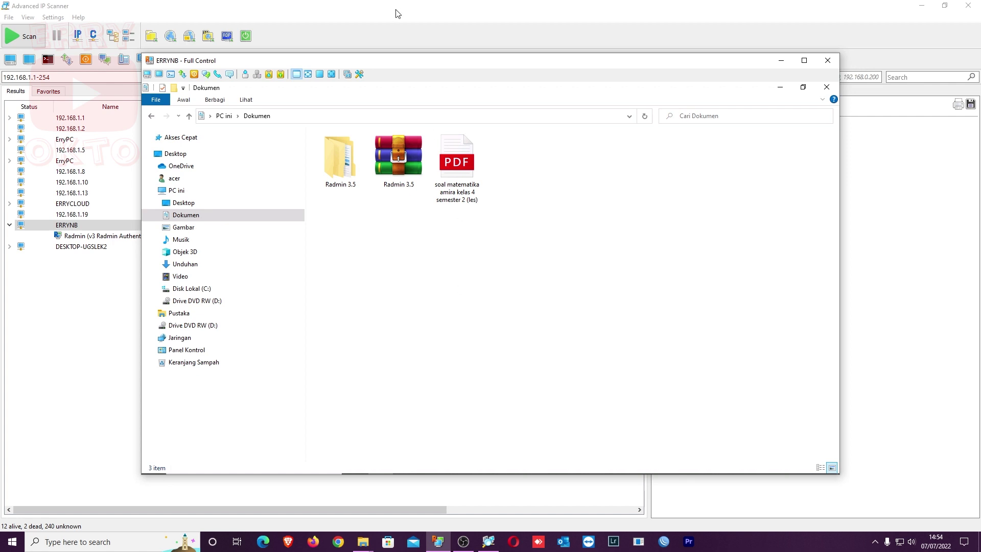
- Create a new folder named SHARED in ERRYNB's remote Dokumen folder
{"action": "left_click_drag", "start_coordinate": [395, 60], "coordinate": [488, 70]}
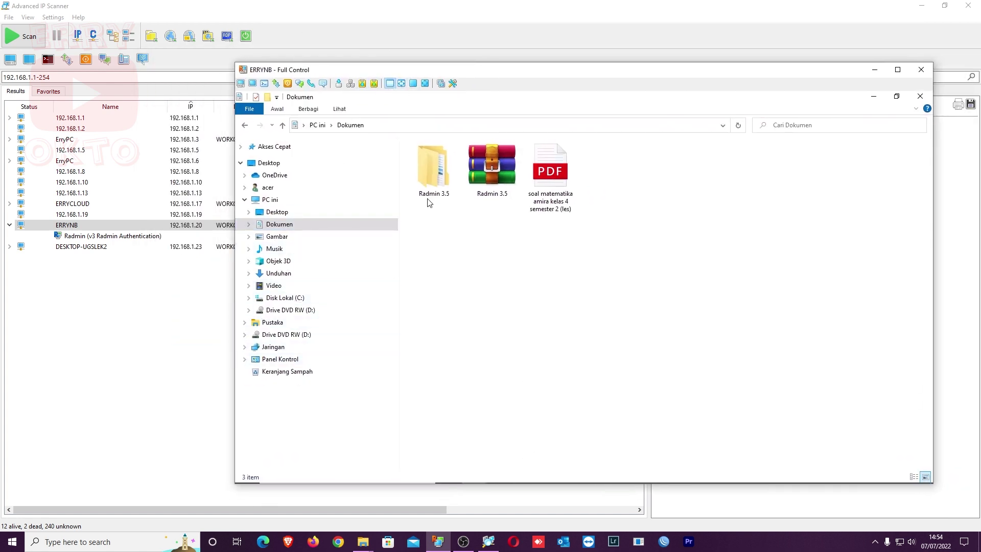
{"action": "left_click", "coordinate": [289, 235]}
{"action": "left_click", "coordinate": [276, 223]}
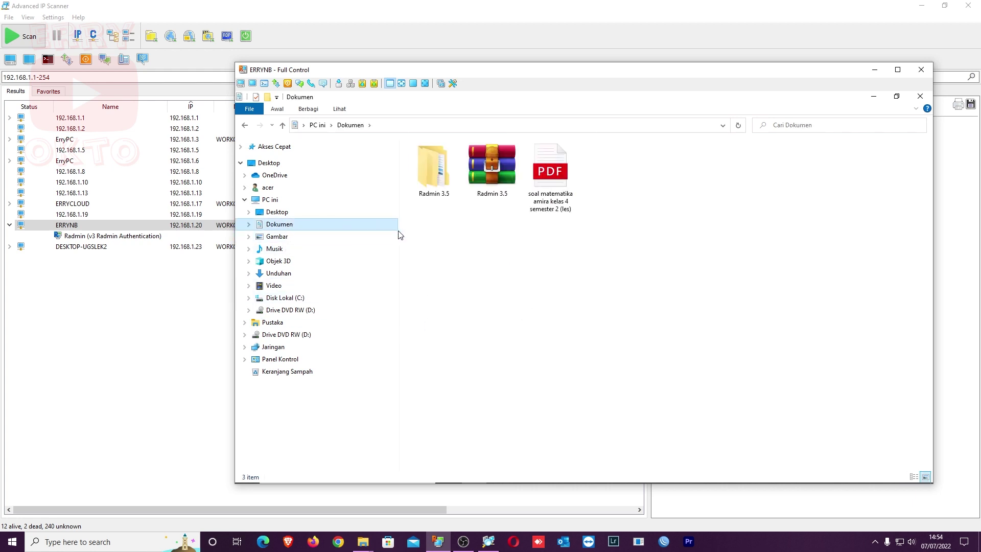
{"action": "right_click", "coordinate": [457, 262]}
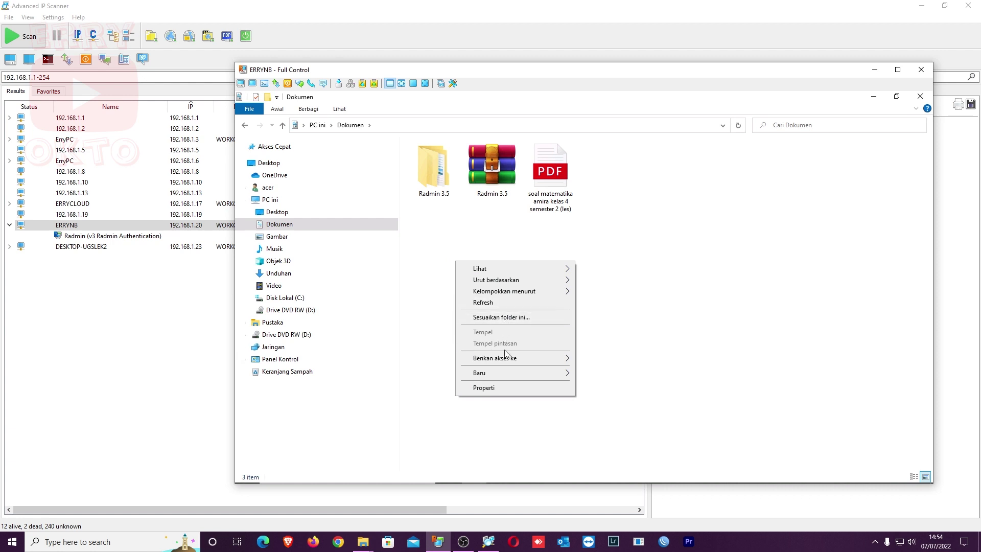
{"action": "mouse_move", "coordinate": [511, 375]}
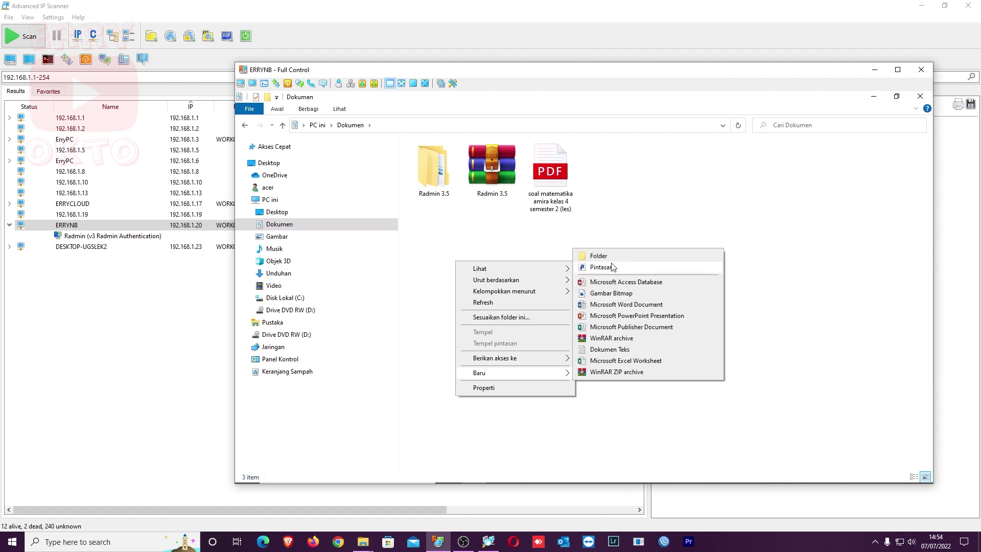
{"action": "left_click", "coordinate": [611, 257]}
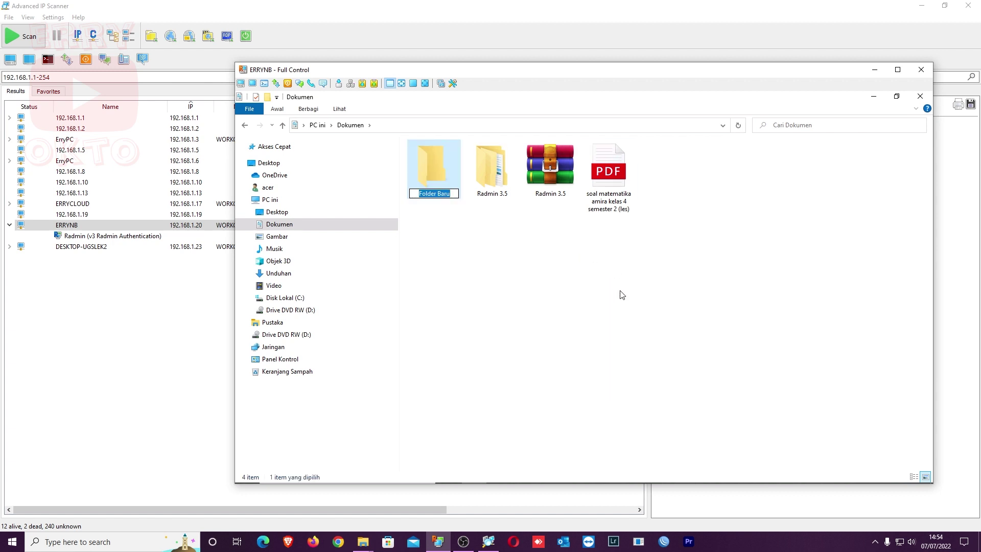
{"action": "type", "text": "SHARED"}
{"action": "key", "text": "Return"}
{"action": "key", "text": "Return"}
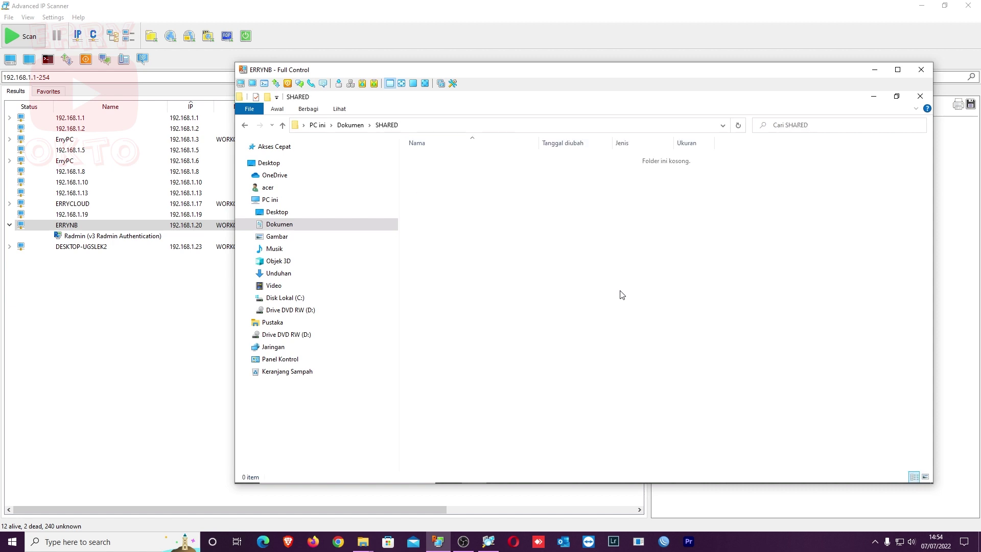
- Add a text document named 'file yang di share' inside SHARED, refresh, and return to Dokumen
{"action": "right_click", "coordinate": [568, 202]}
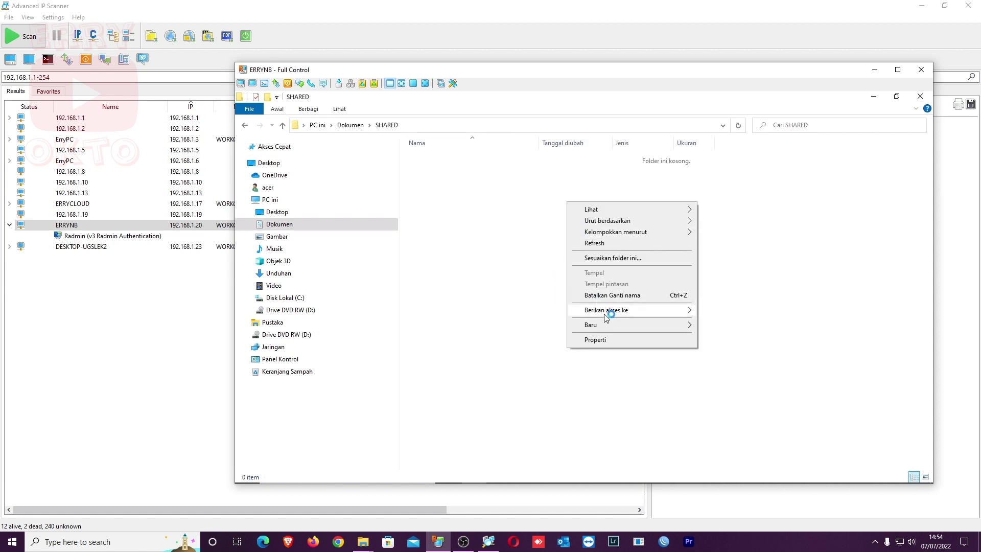
{"action": "mouse_move", "coordinate": [612, 318]}
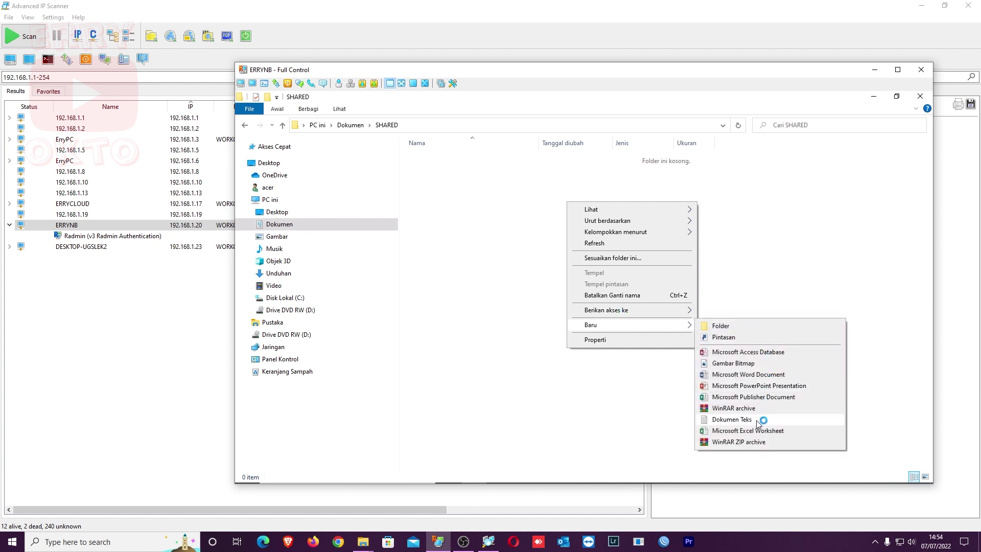
{"action": "left_click", "coordinate": [756, 419]}
{"action": "type", "text": "fi"}
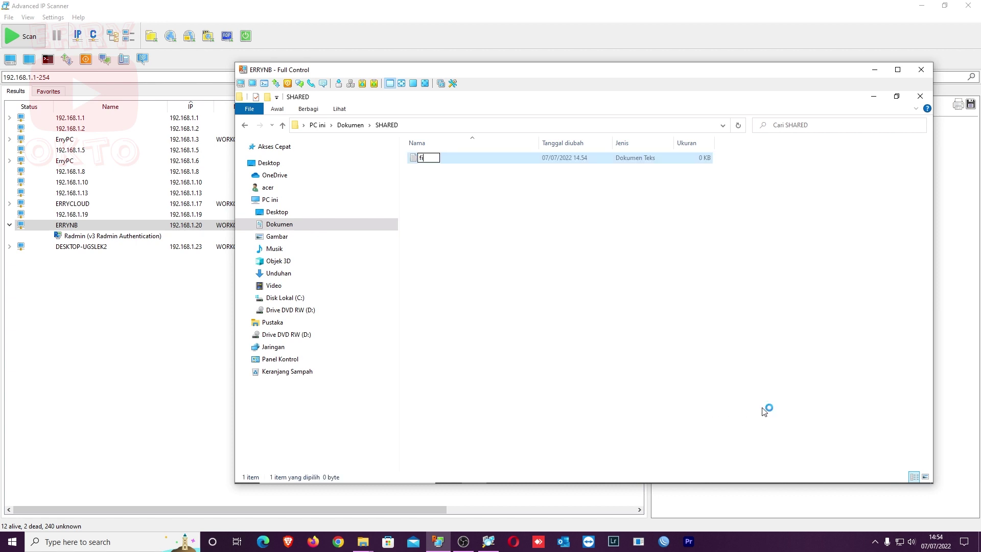
{"action": "type", "text": "le yang di share"}
{"action": "key", "text": "Return"}
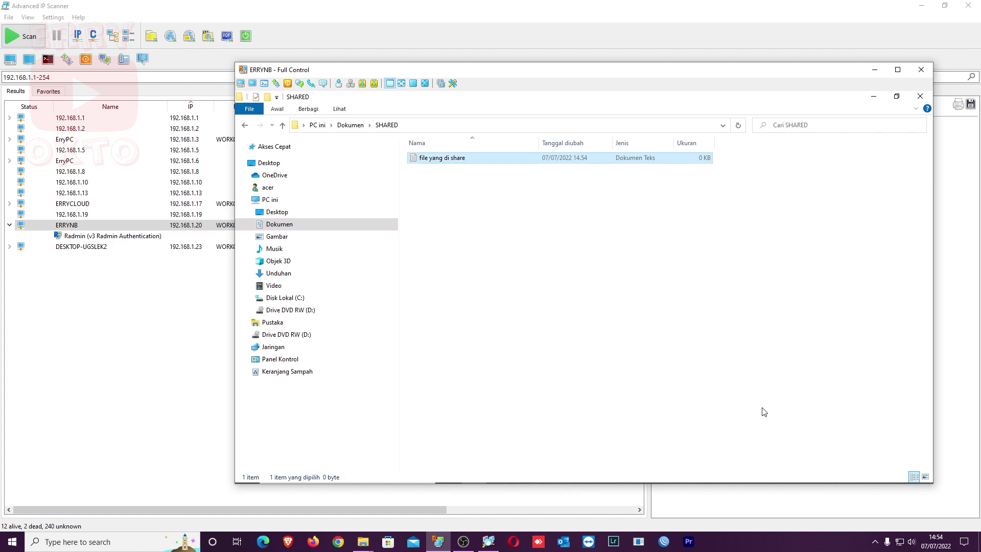
{"action": "left_click", "coordinate": [502, 295]}
{"action": "right_click", "coordinate": [491, 296]}
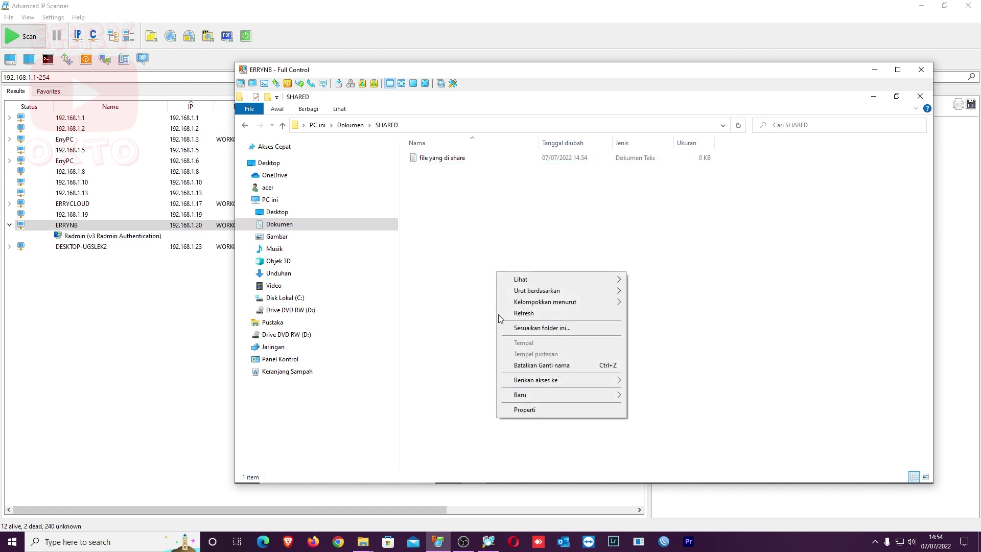
{"action": "left_click", "coordinate": [509, 312]}
{"action": "left_click", "coordinate": [360, 126]}
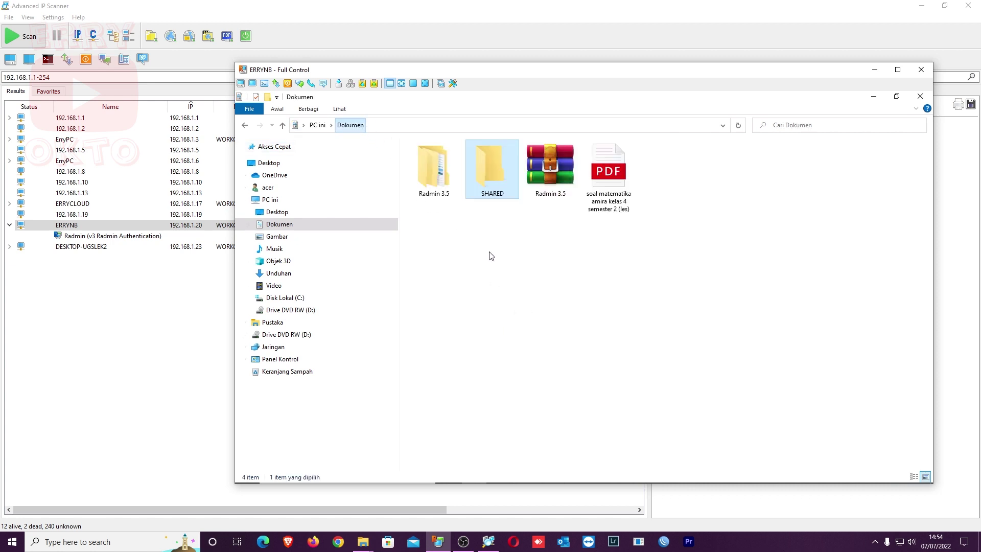
- Turn on Advanced Sharing for the remote SHARED folder and open its share permissions
{"action": "right_click", "coordinate": [485, 194]}
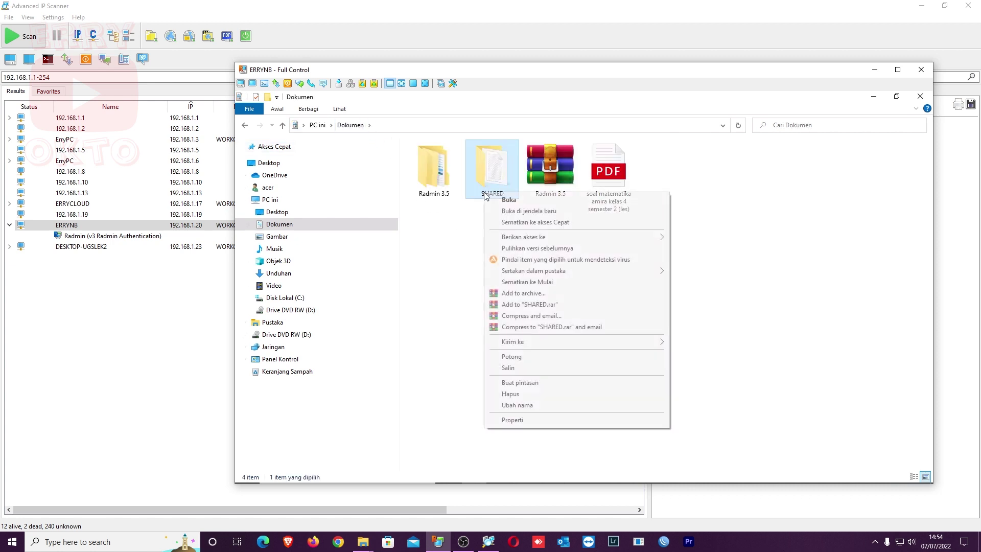
{"action": "left_click", "coordinate": [519, 420]}
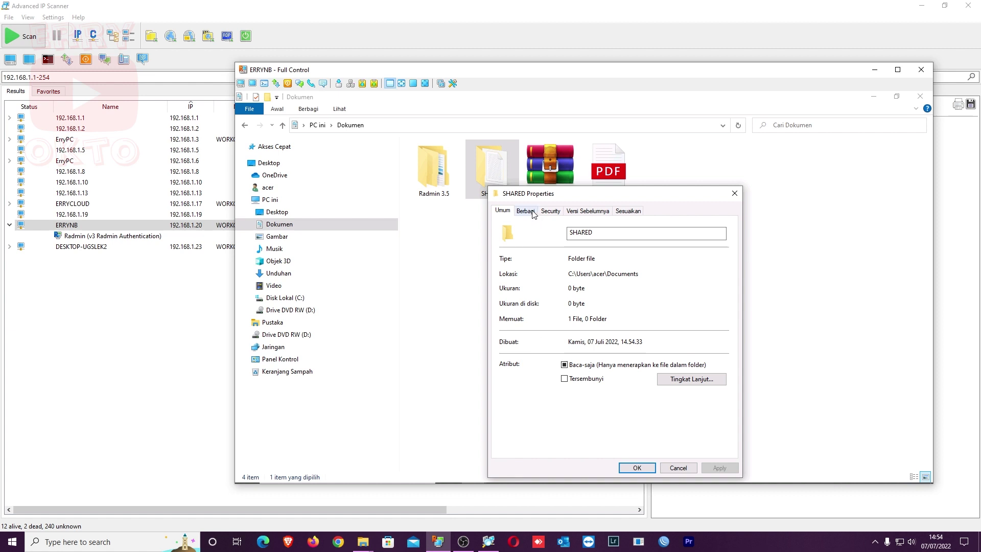
{"action": "left_click", "coordinate": [531, 213]}
{"action": "left_click", "coordinate": [576, 352]}
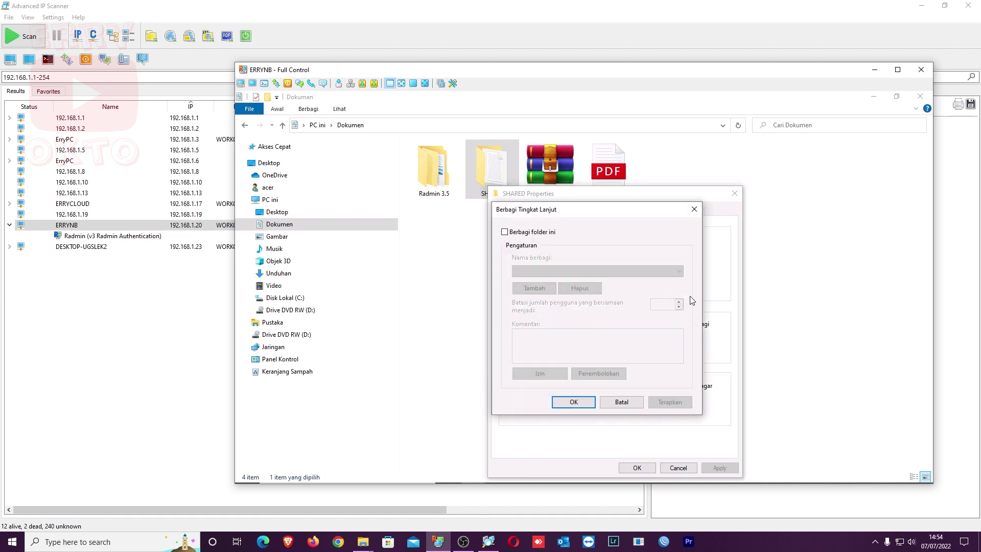
{"action": "left_click", "coordinate": [547, 233]}
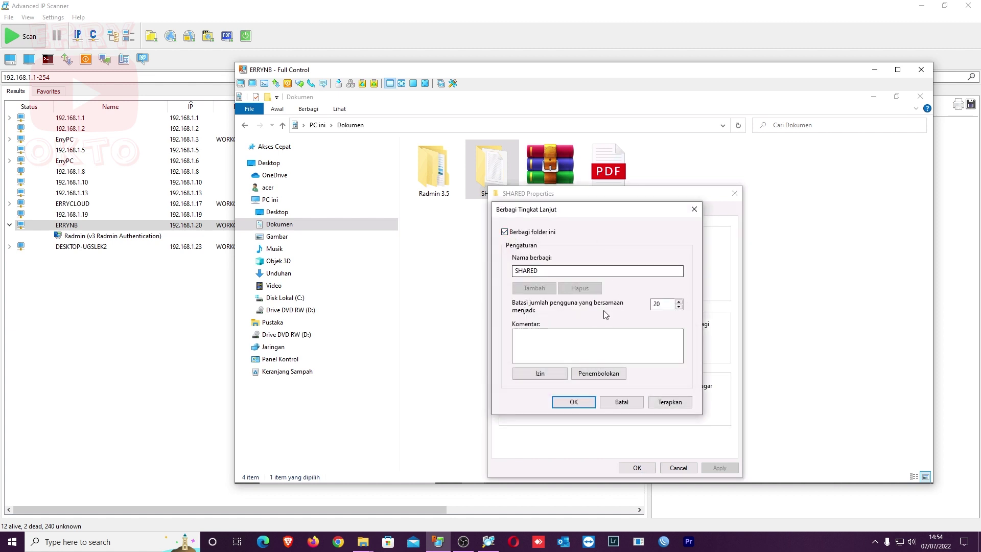
{"action": "left_click", "coordinate": [554, 374]}
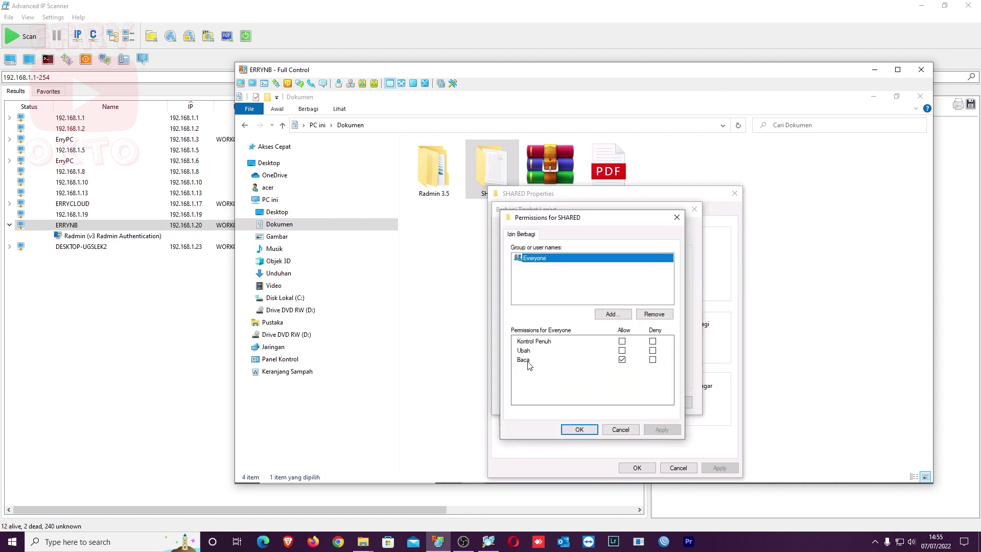
- Find the local user acer and add it to SHARED's share permissions
{"action": "left_click", "coordinate": [613, 313]}
{"action": "type", "text": "er"}
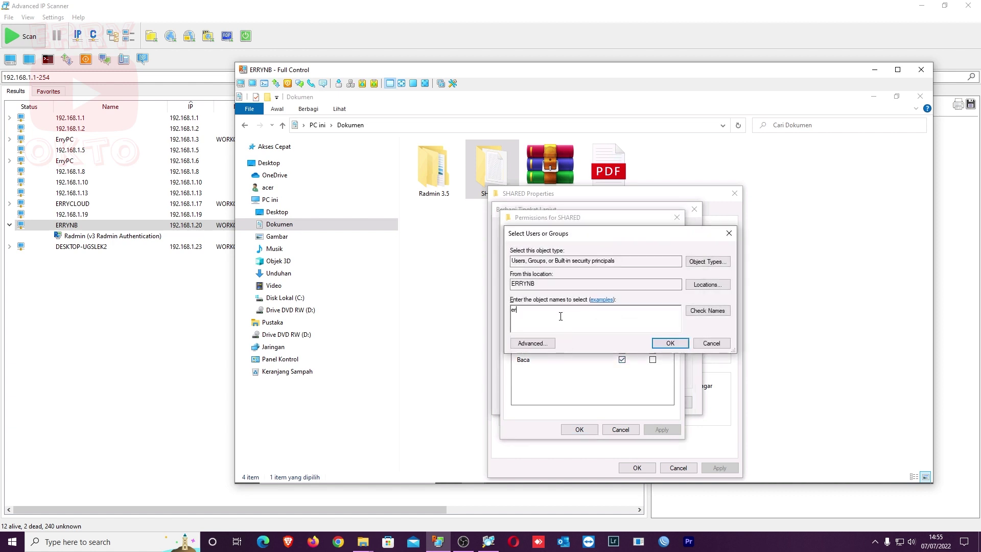
{"action": "key", "text": "BackSpace"}
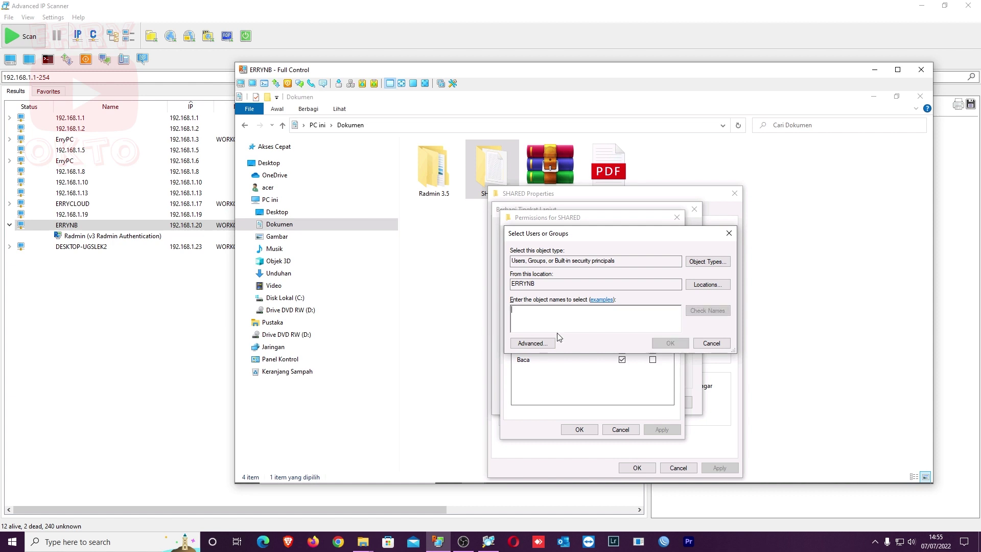
{"action": "left_click", "coordinate": [545, 344]}
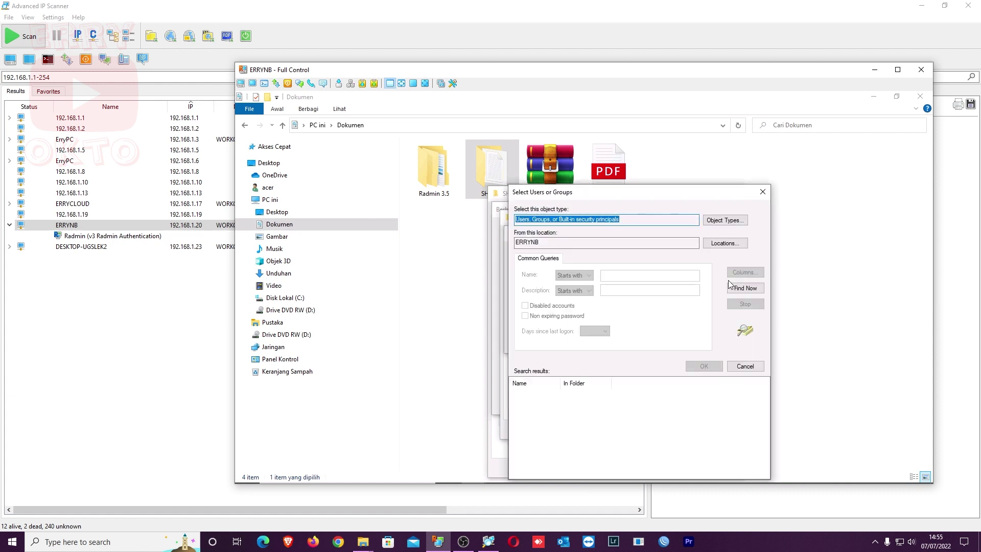
{"action": "left_click", "coordinate": [730, 286]}
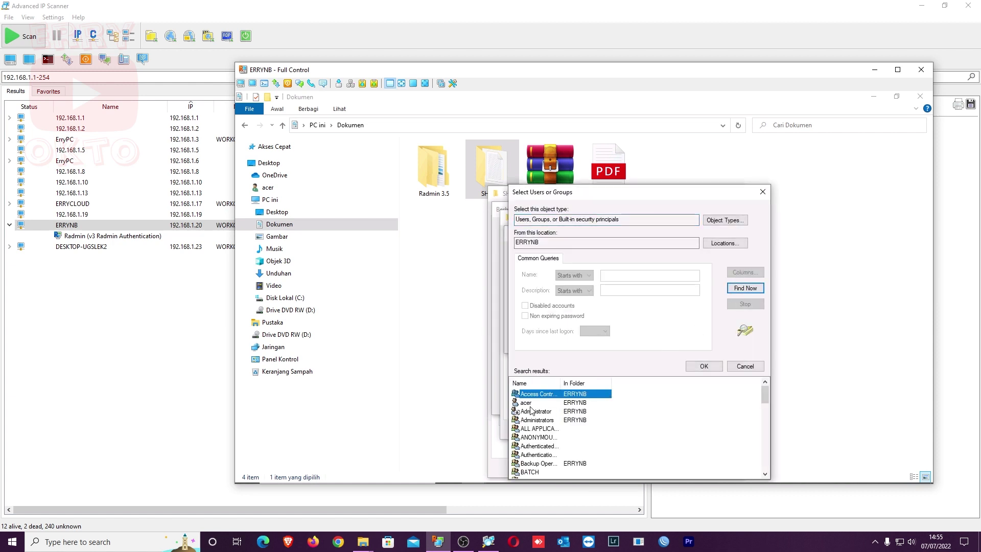
{"action": "left_click", "coordinate": [531, 404]}
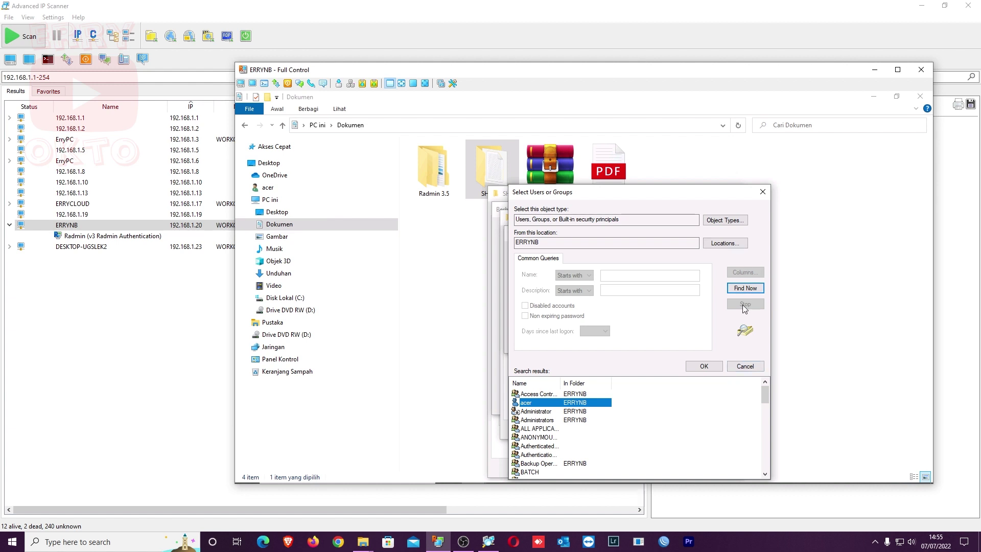
{"action": "left_click", "coordinate": [704, 366]}
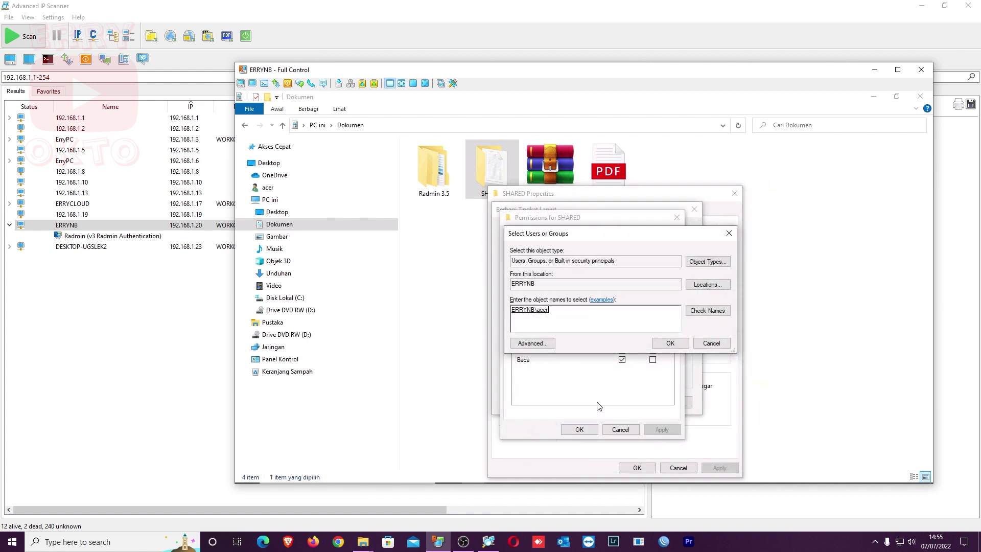
{"action": "left_click", "coordinate": [669, 343]}
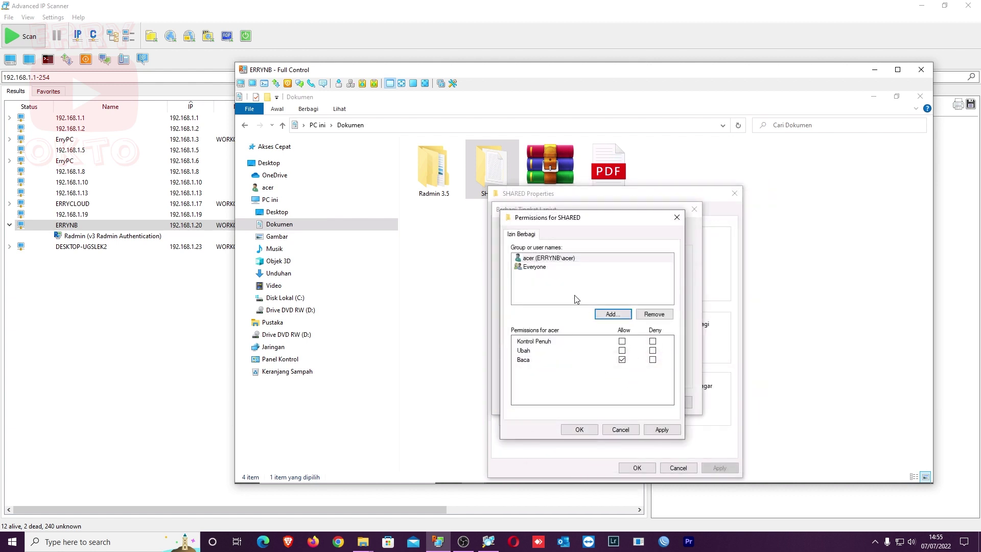
- Allow Ubah (change) for acer, apply, and confirm the sharing and Properties dialogs
{"action": "left_click", "coordinate": [622, 350]}
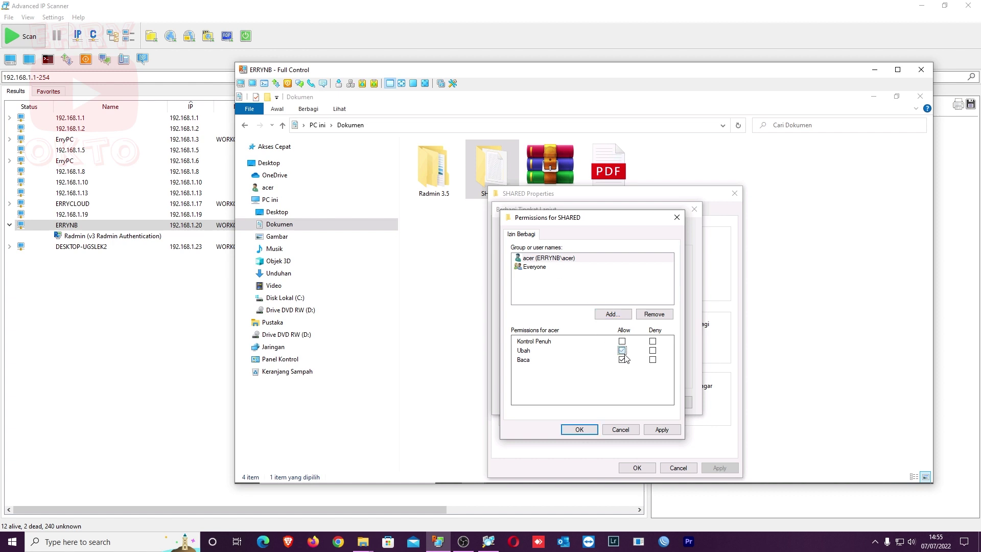
{"action": "left_click", "coordinate": [662, 429]}
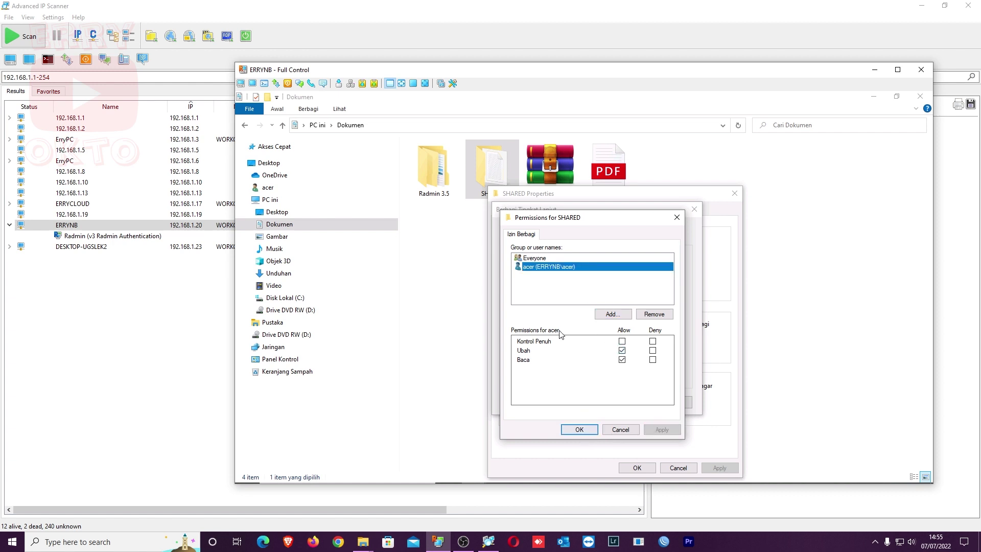
{"action": "left_click", "coordinate": [579, 429]}
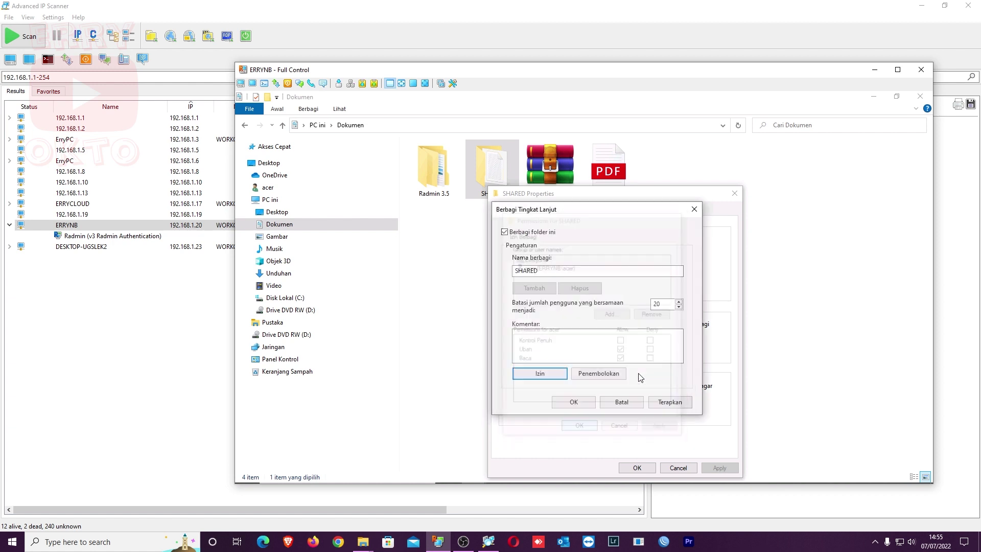
{"action": "left_click", "coordinate": [660, 402]}
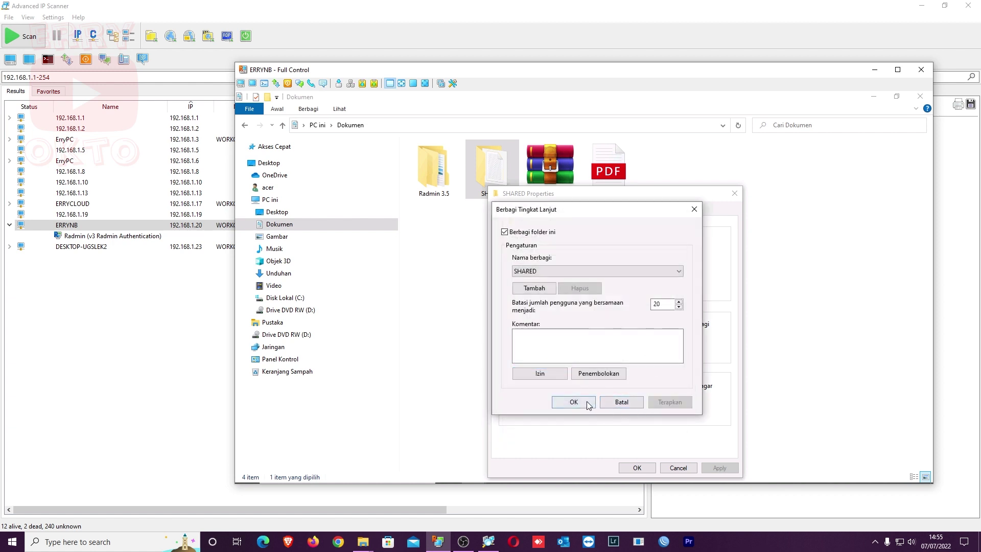
{"action": "key", "text": "Return"}
{"action": "left_click", "coordinate": [653, 469]}
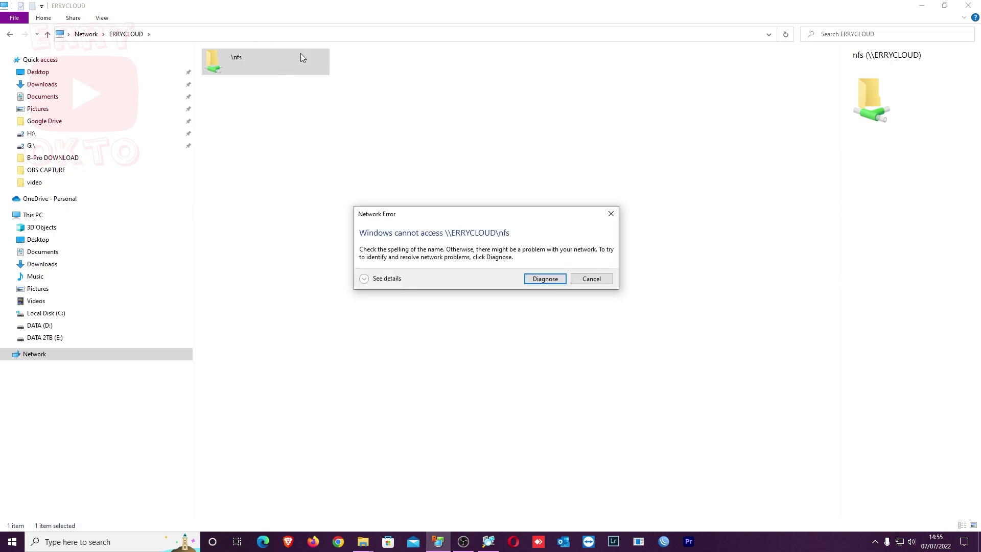
- Dismiss the nfs Network Error and refresh the remote Dokumen folder
{"action": "left_click", "coordinate": [590, 282]}
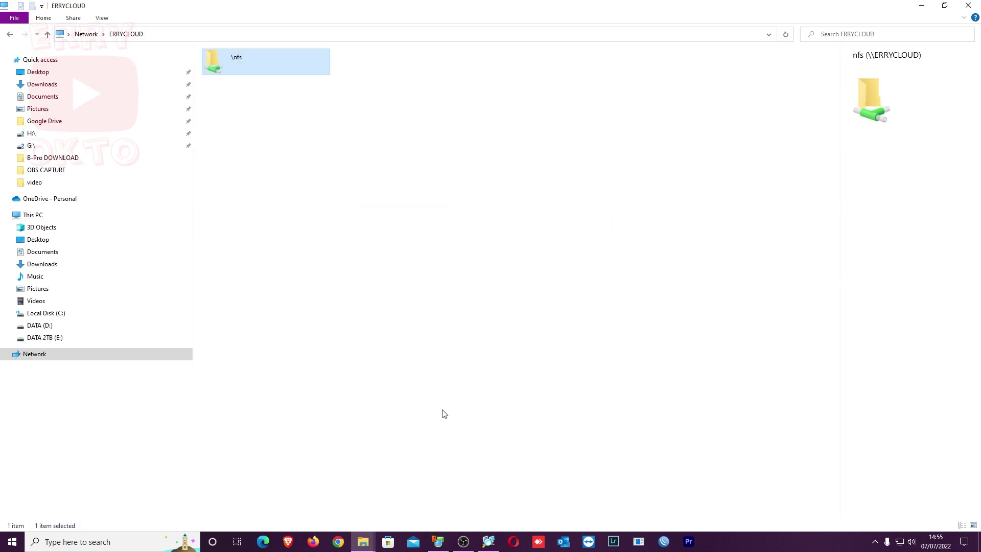
{"action": "left_click", "coordinate": [438, 541]}
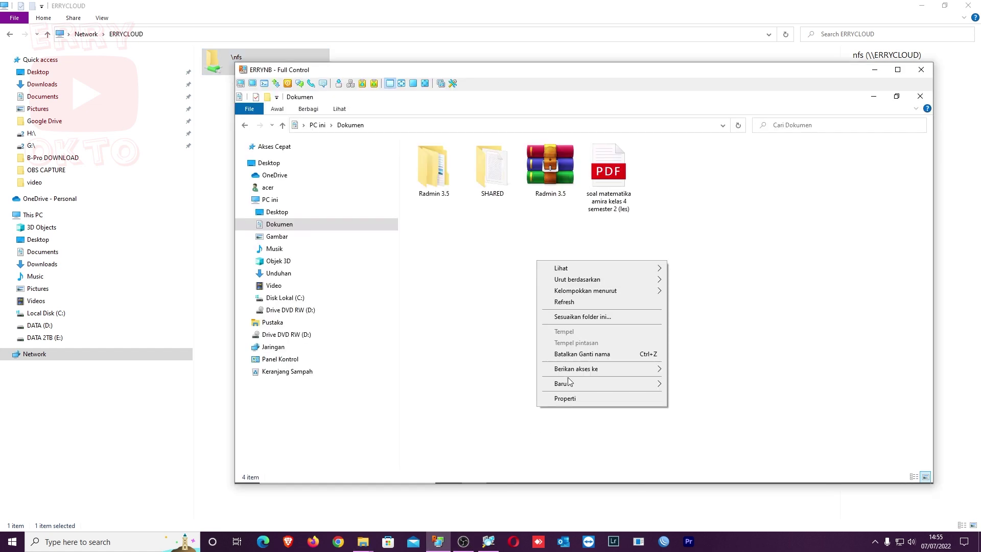
{"action": "left_click", "coordinate": [572, 304]}
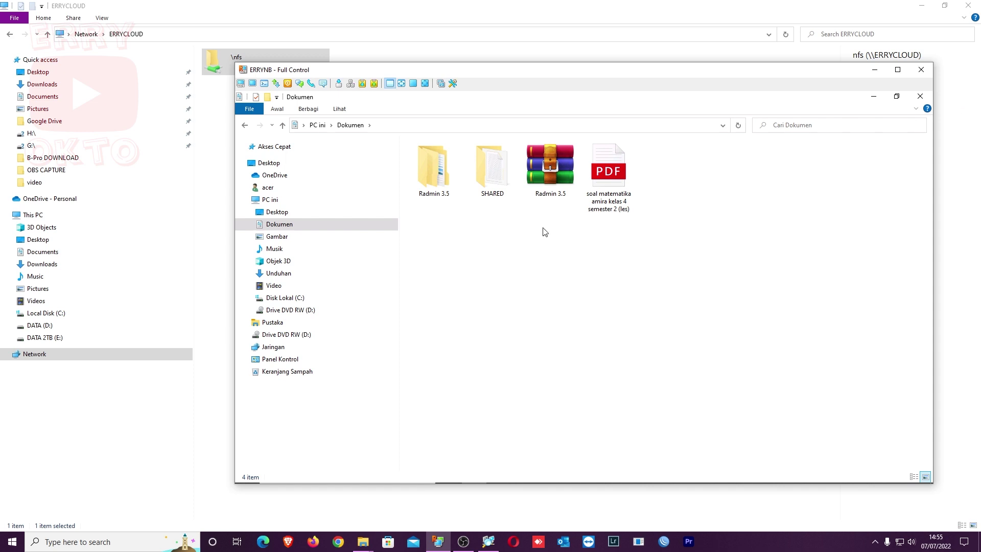
- Refresh the local Network view listing ERRYCLOUD and DESKTOP-UGSLEK2, then bring back the Radmin window
{"action": "left_click", "coordinate": [123, 409]}
{"action": "left_click", "coordinate": [61, 357]}
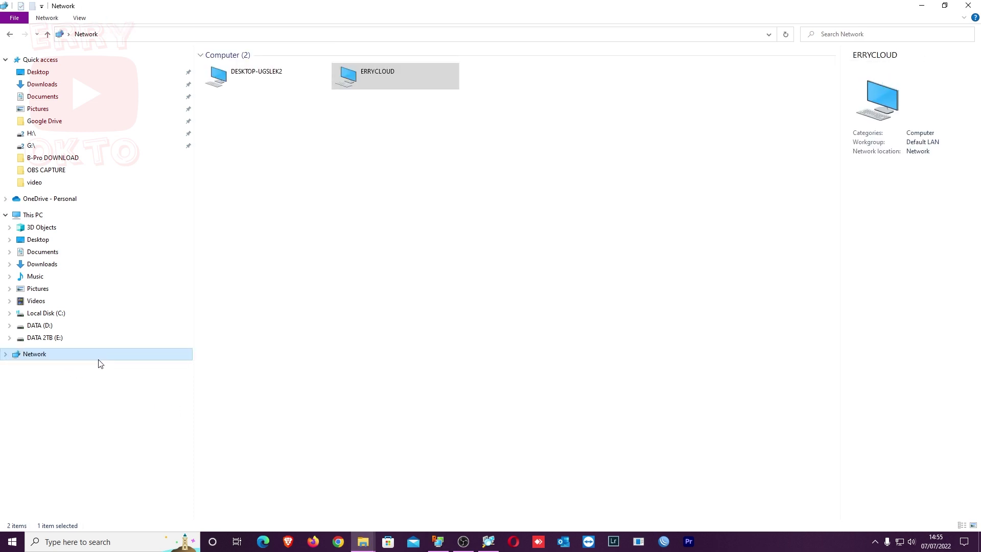
{"action": "right_click", "coordinate": [351, 285]}
{"action": "left_click", "coordinate": [333, 322]}
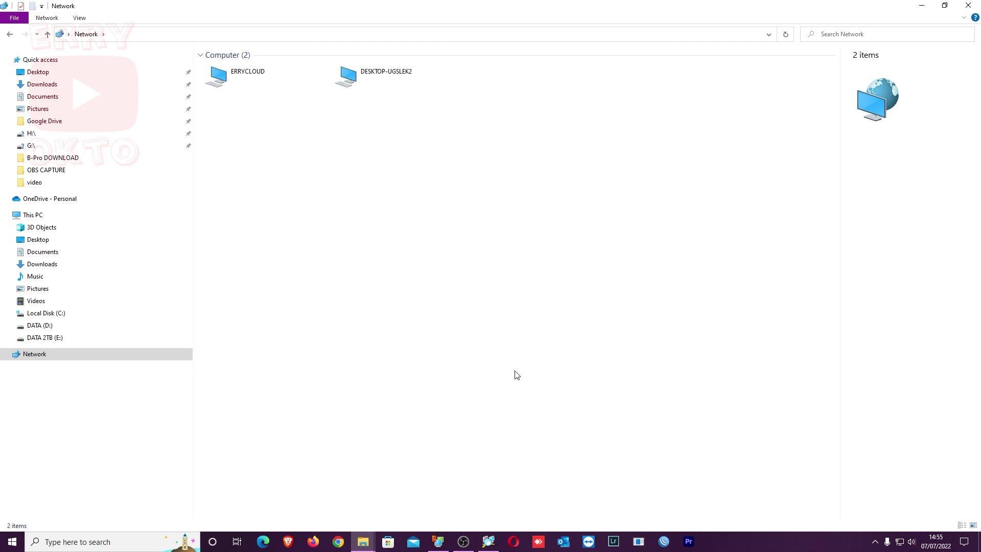
{"action": "left_click", "coordinate": [440, 541]}
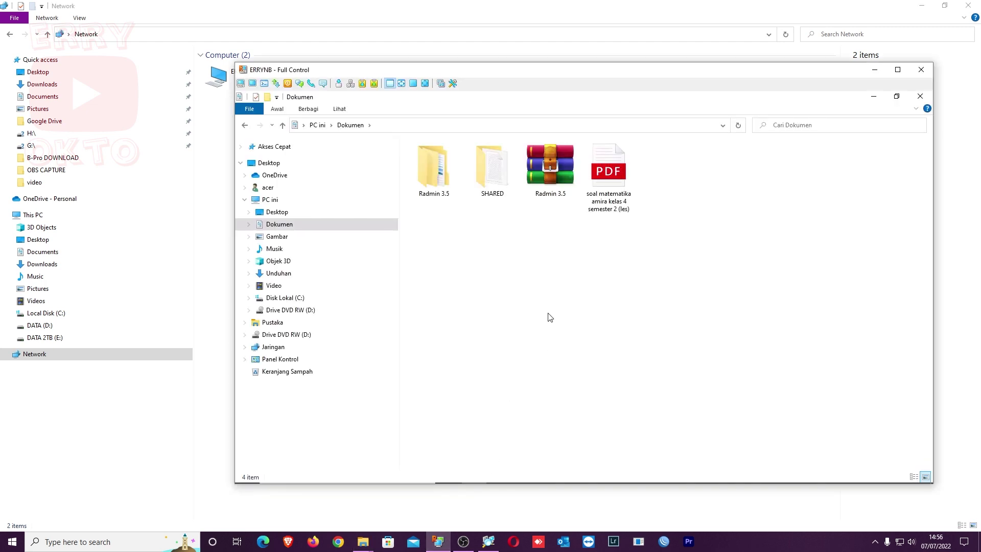
{"action": "right_click", "coordinate": [499, 187]}
{"action": "left_click", "coordinate": [528, 416]}
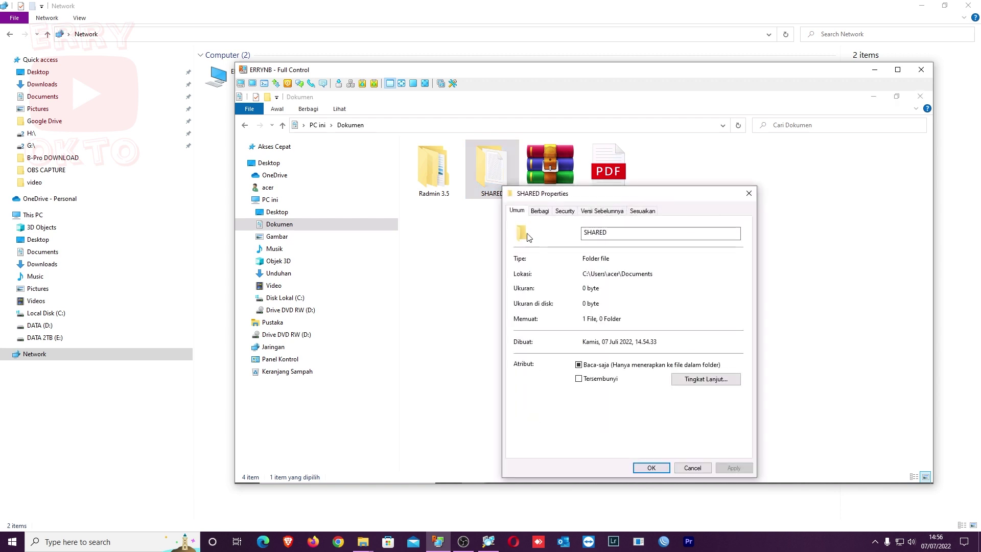
{"action": "left_click", "coordinate": [540, 211]}
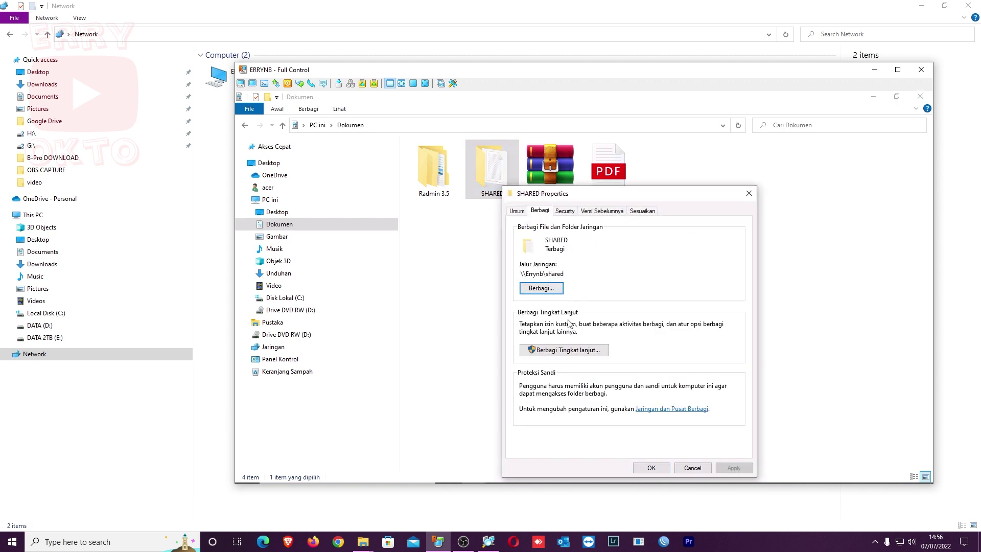
{"action": "left_click", "coordinate": [551, 290]}
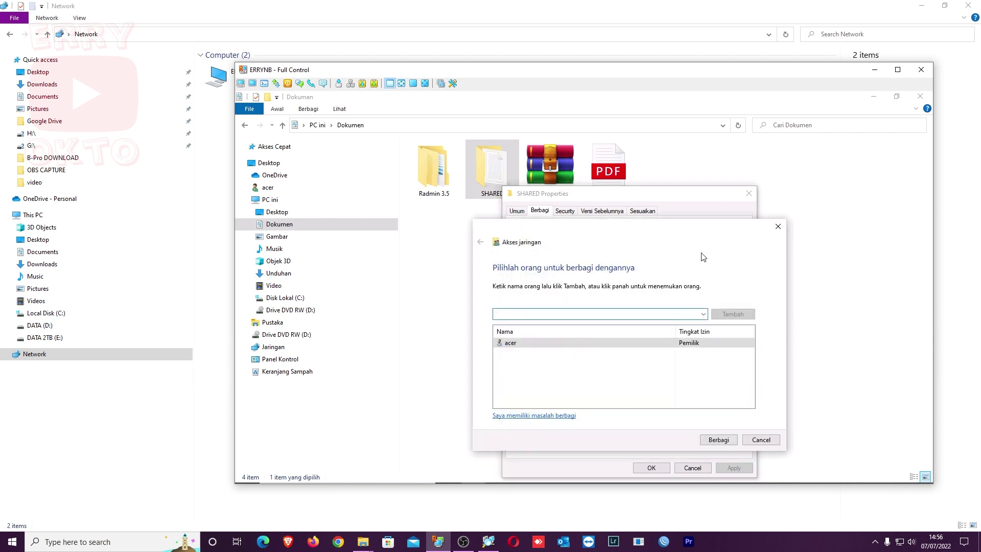
{"action": "left_click", "coordinate": [777, 227]}
{"action": "left_click", "coordinate": [591, 349]}
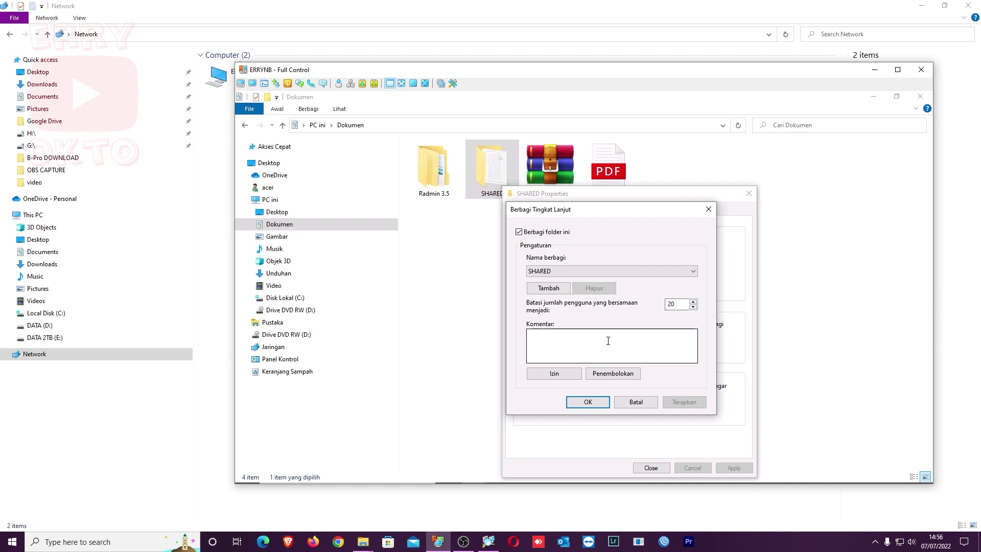
{"action": "left_click", "coordinate": [567, 374]}
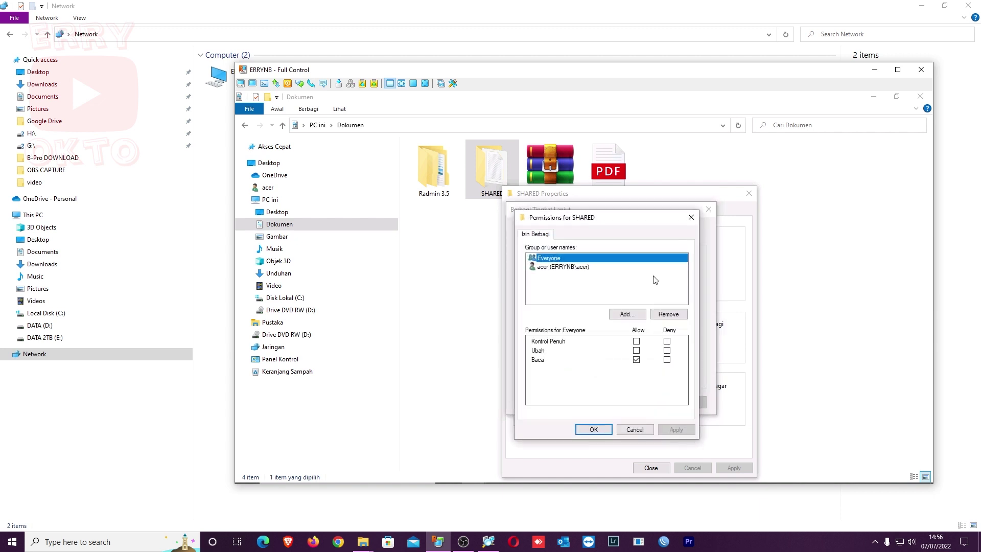
{"action": "left_click", "coordinate": [596, 268]}
{"action": "left_click", "coordinate": [691, 218]}
{"action": "left_click", "coordinate": [749, 195]}
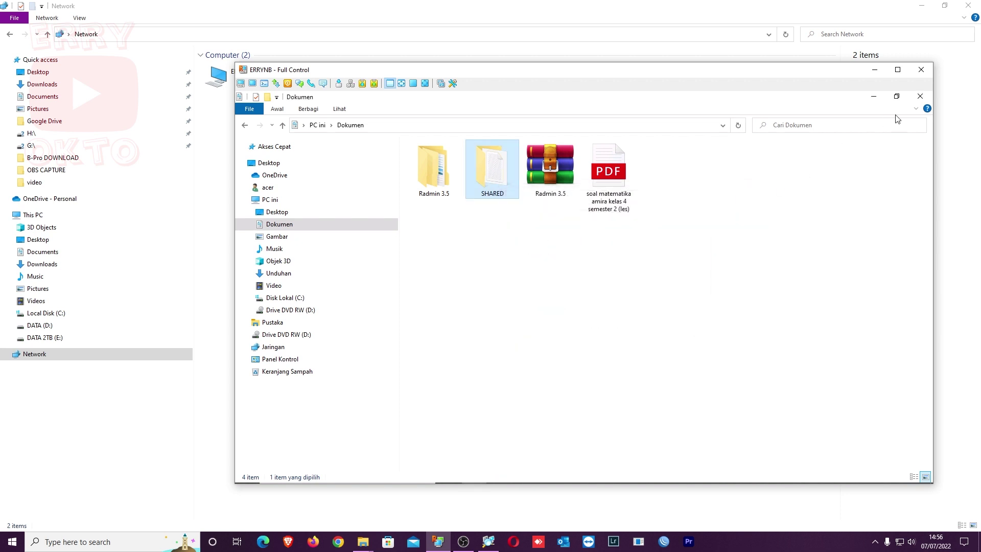
- Close the remote Dokumen, Network and Sharing Center, and Settings windows on ERRYNB
{"action": "left_click", "coordinate": [919, 98]}
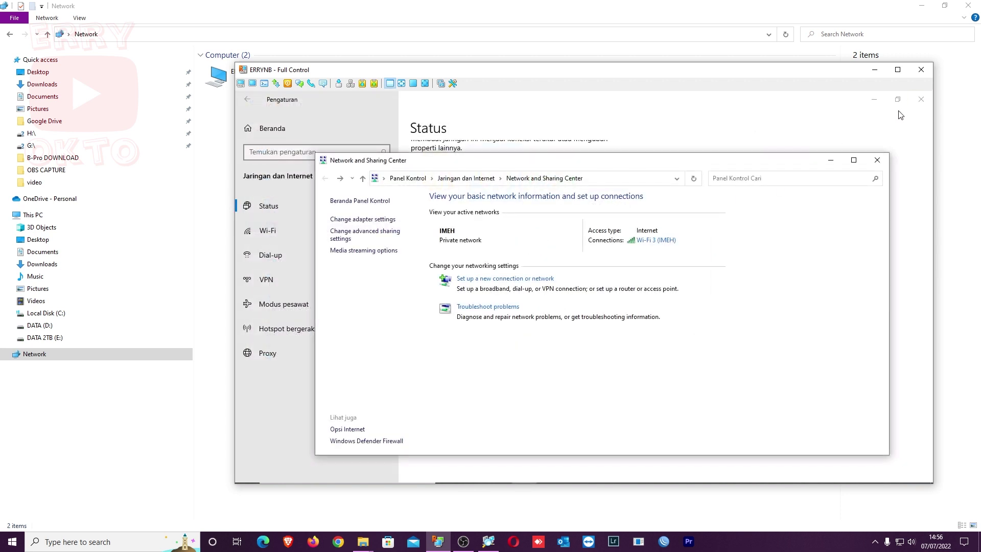
{"action": "left_click", "coordinate": [877, 160]}
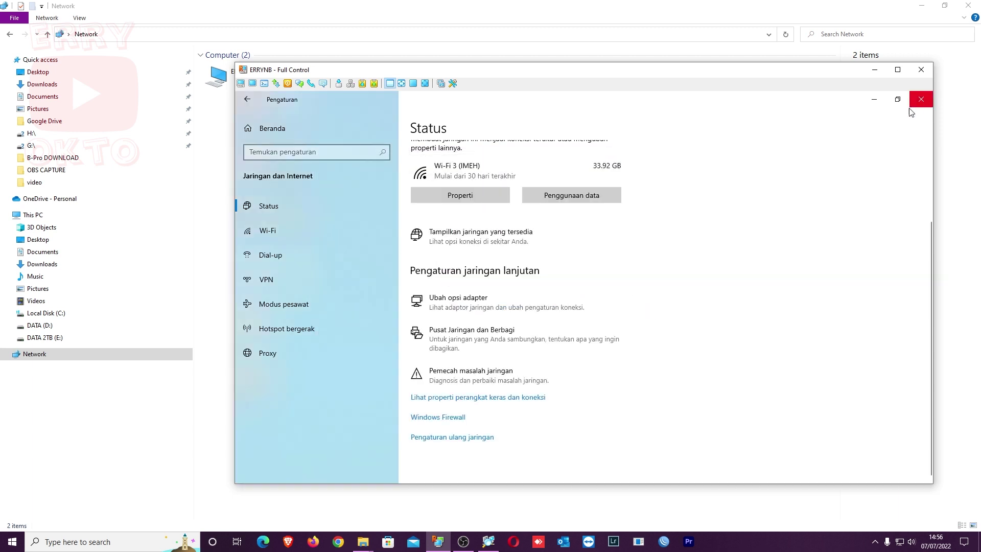
{"action": "left_click", "coordinate": [921, 99]}
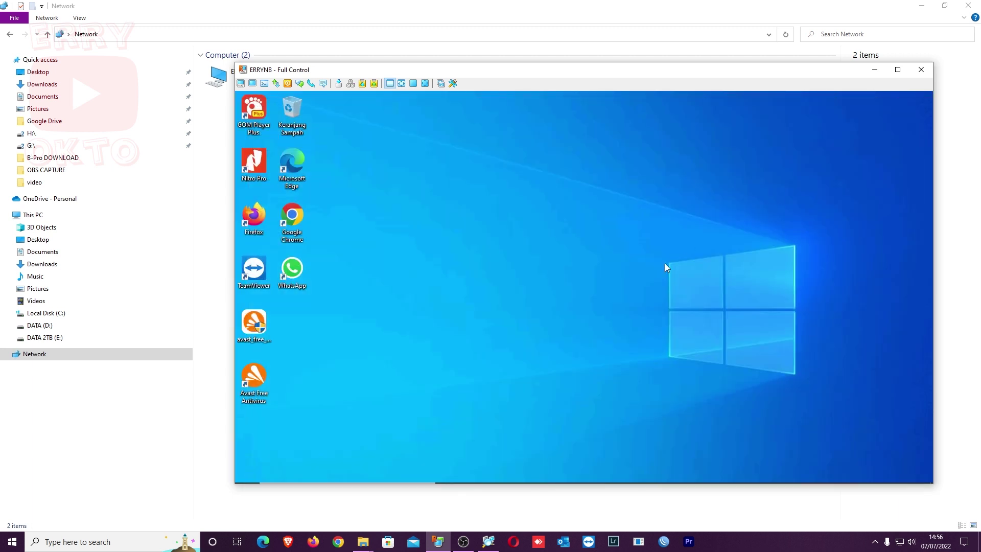
- Restart ERRYNB via Start > Power > Hidupkan ulang and close the Radmin window
{"action": "left_click", "coordinate": [248, 474]}
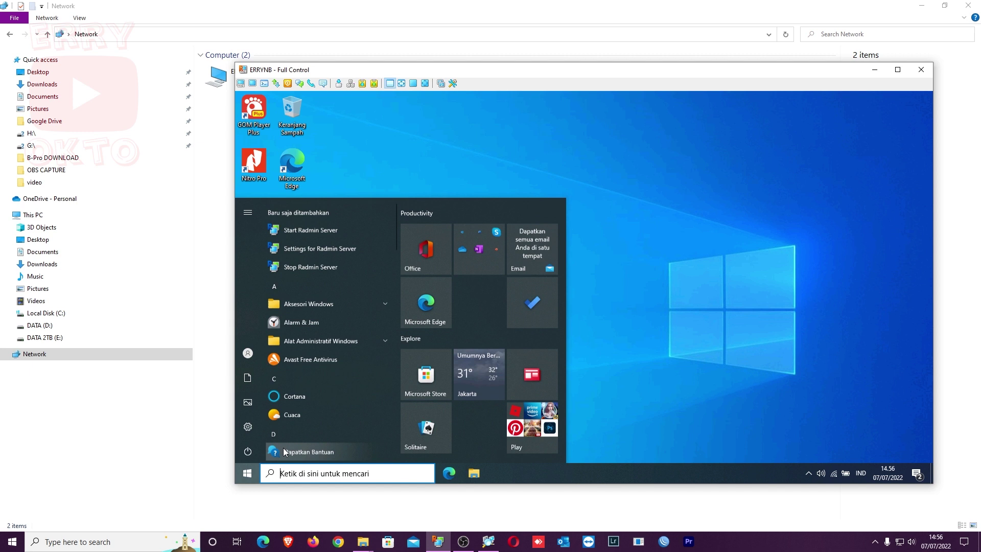
{"action": "left_click", "coordinate": [249, 452]}
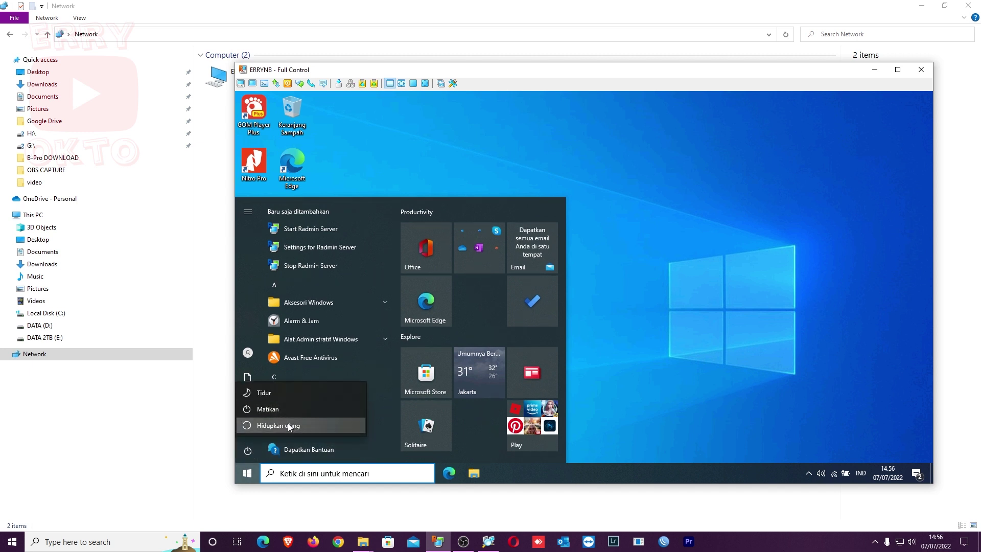
{"action": "left_click", "coordinate": [278, 425]}
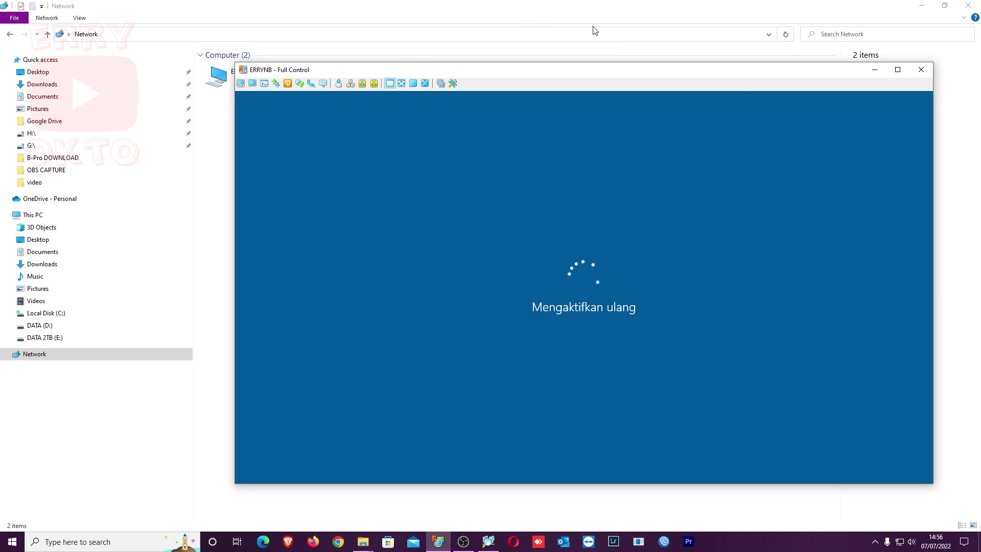
{"action": "left_click", "coordinate": [921, 70]}
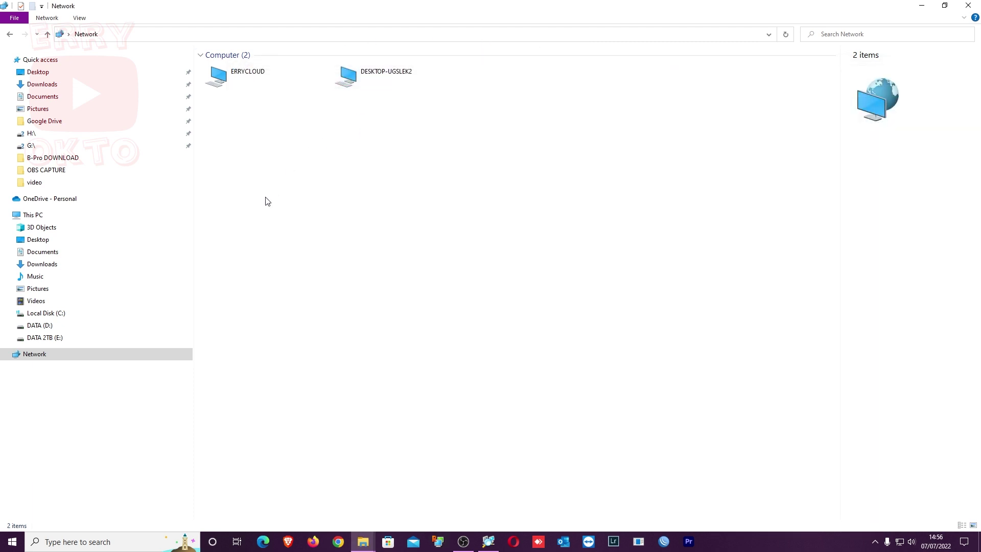
- Refresh the File Explorer Network list and briefly check the scanner
{"action": "right_click", "coordinate": [288, 201]}
{"action": "left_click", "coordinate": [269, 244]}
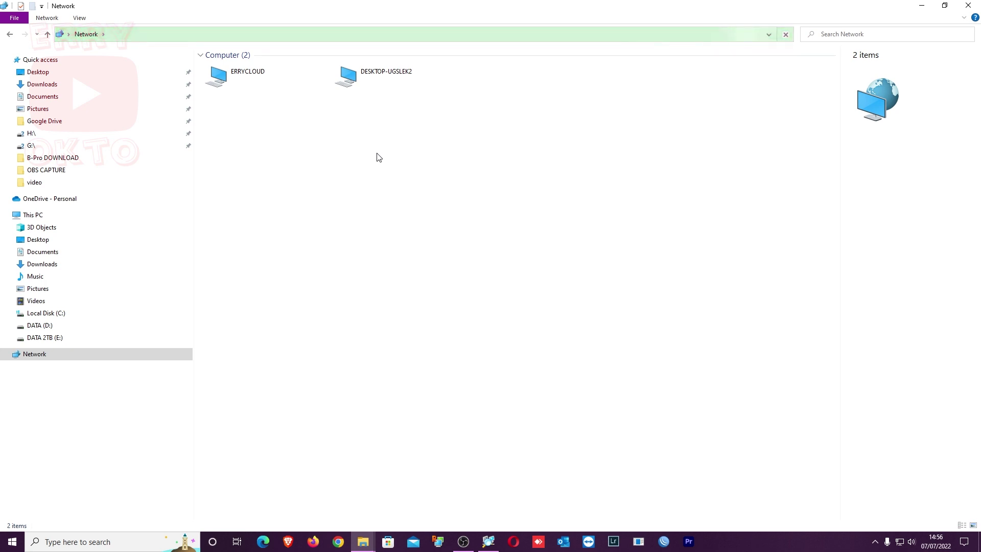
{"action": "left_click", "coordinate": [489, 541]}
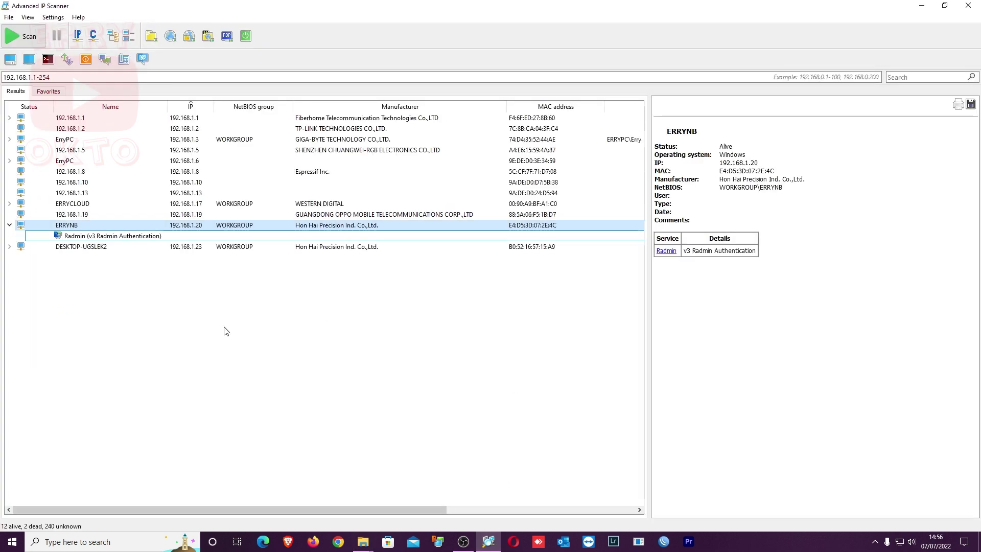
{"action": "left_click", "coordinate": [363, 541]}
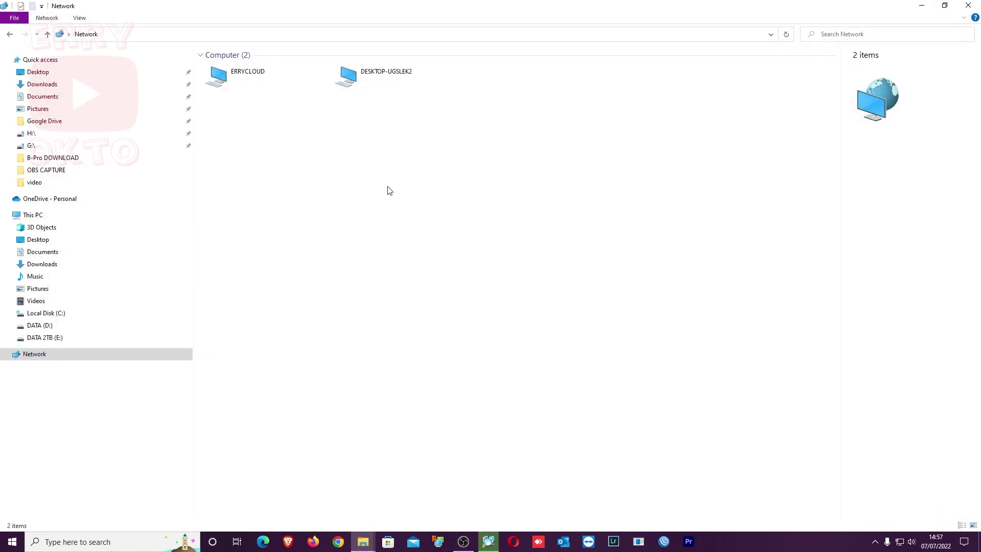
- Show the desktop, launch Radmin Viewer with its 192.168.1.20 entry, then close it
{"action": "key", "text": "super+d"}
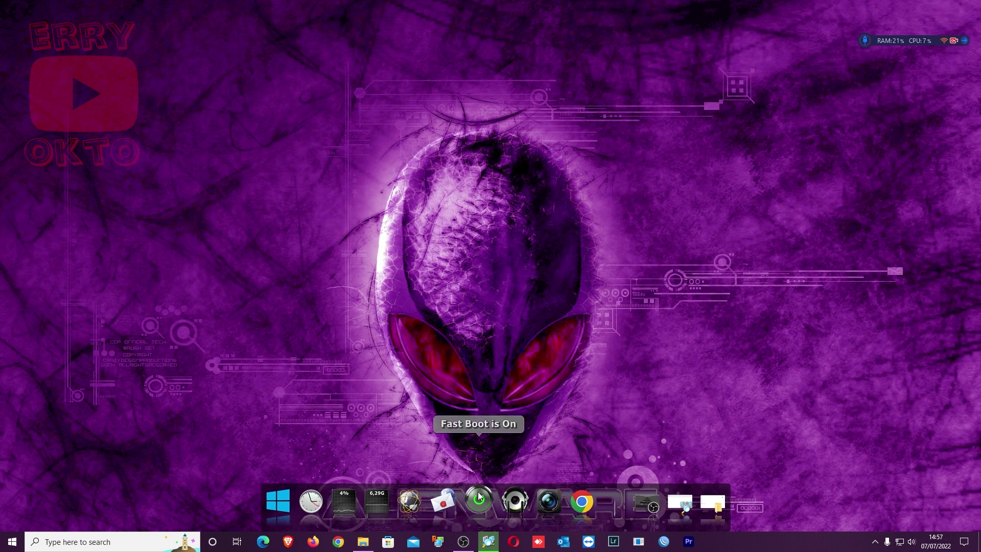
{"action": "left_click", "coordinate": [443, 547]}
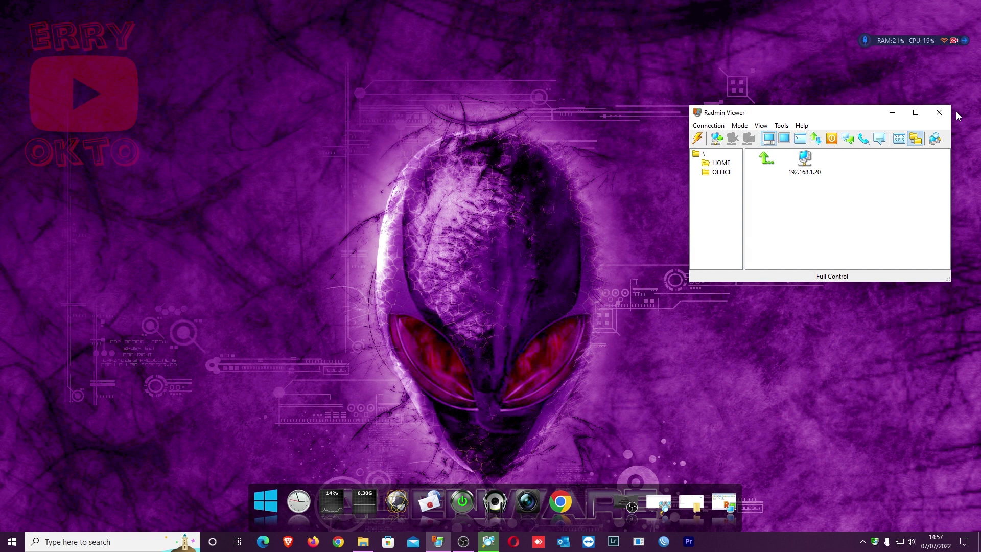
{"action": "left_click", "coordinate": [939, 112]}
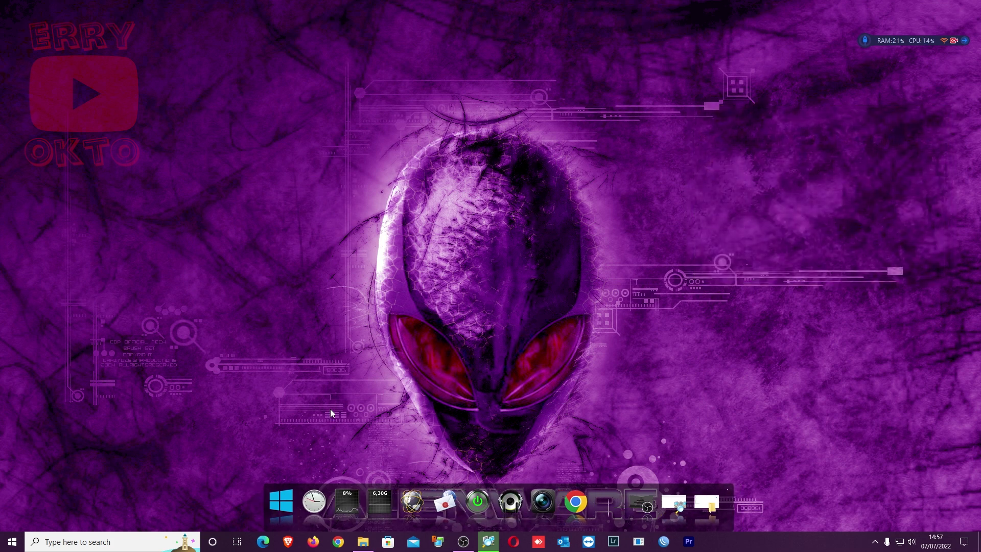
- Review the scan results, cancel a Radmin login to 192.168.1.20, and close Radmin Viewer
{"action": "left_click", "coordinate": [489, 546]}
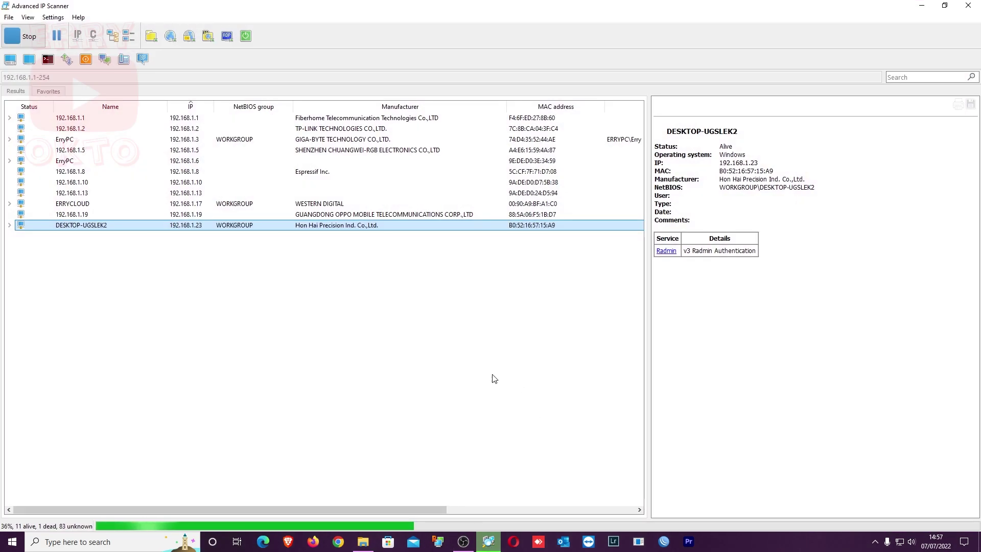
{"action": "left_click", "coordinate": [75, 316]}
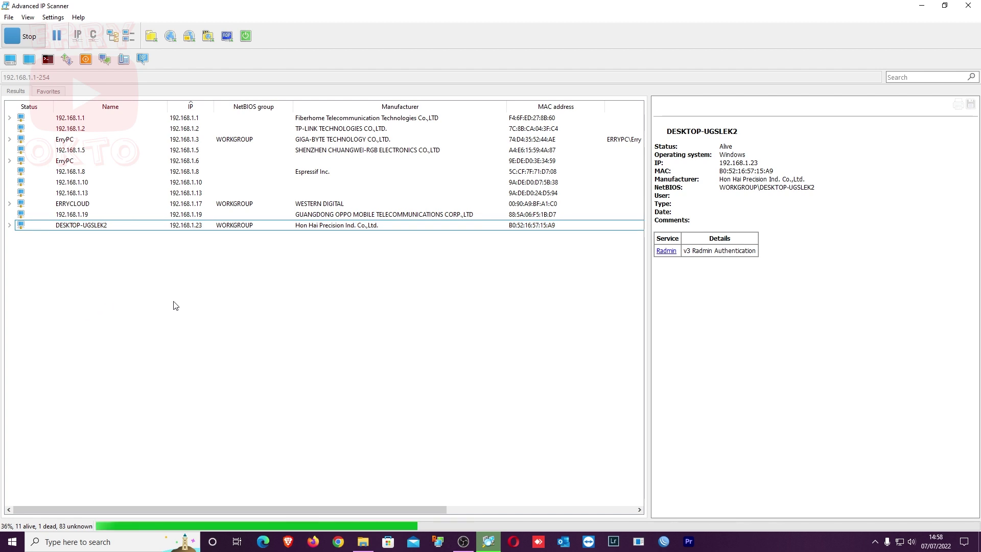
{"action": "left_click", "coordinate": [444, 543]}
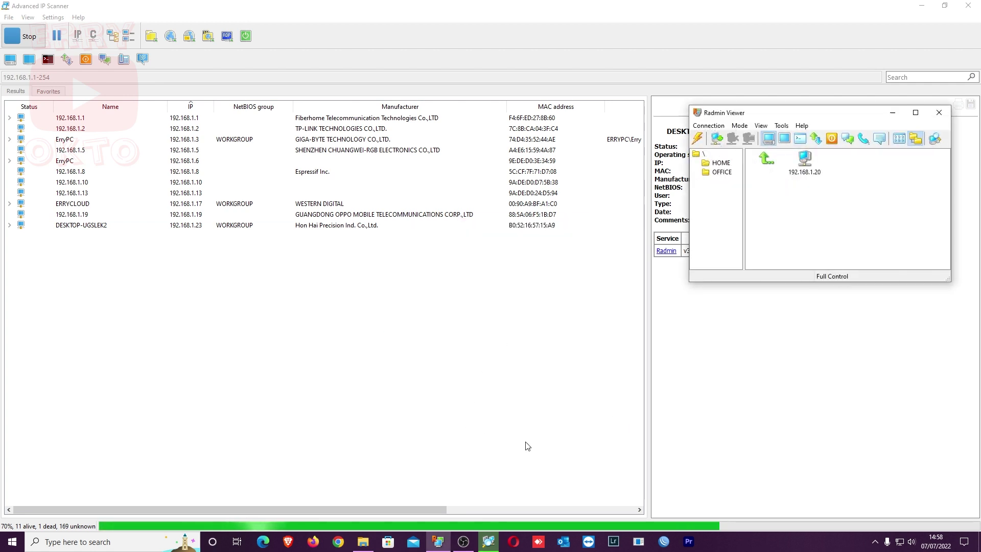
{"action": "double_click", "coordinate": [805, 160]}
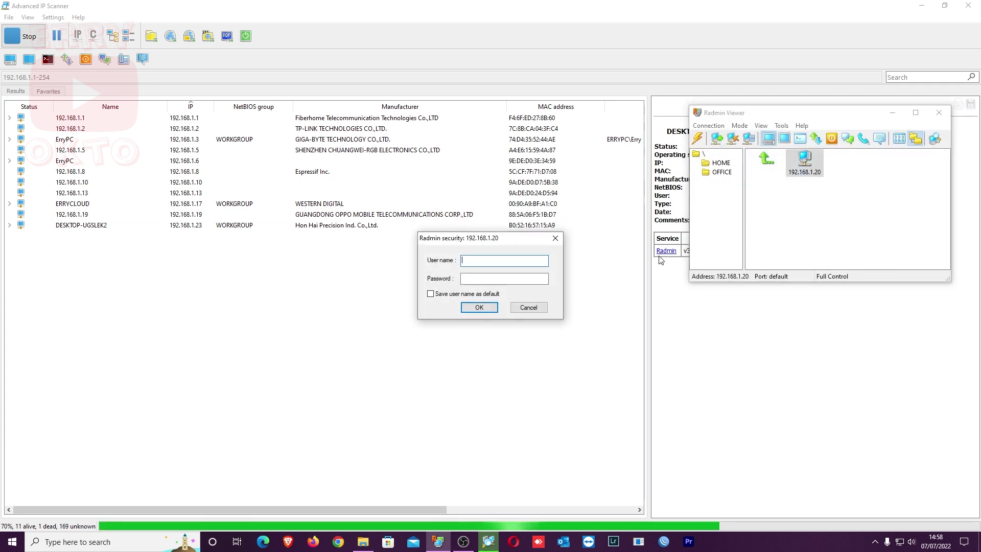
{"action": "left_click", "coordinate": [543, 310]}
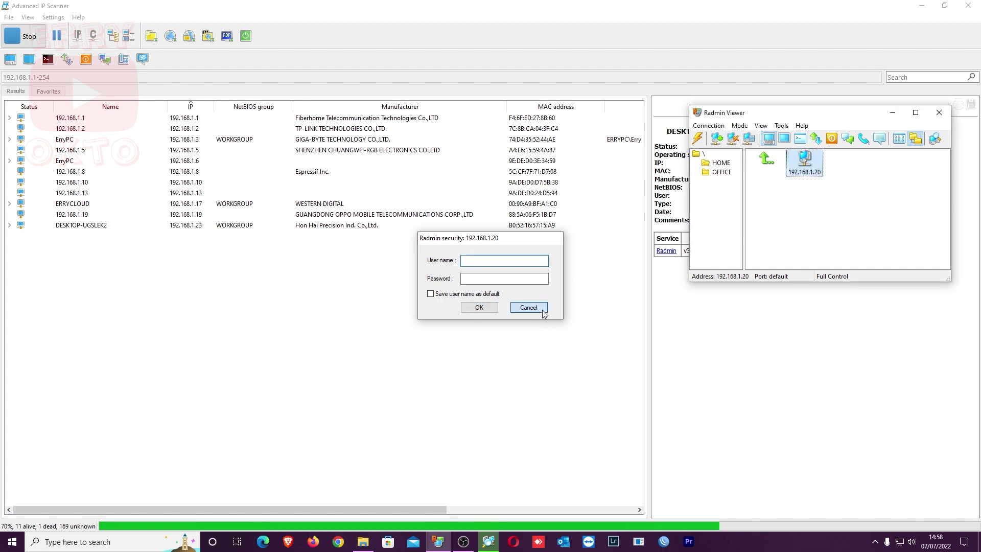
{"action": "left_click", "coordinate": [939, 112]}
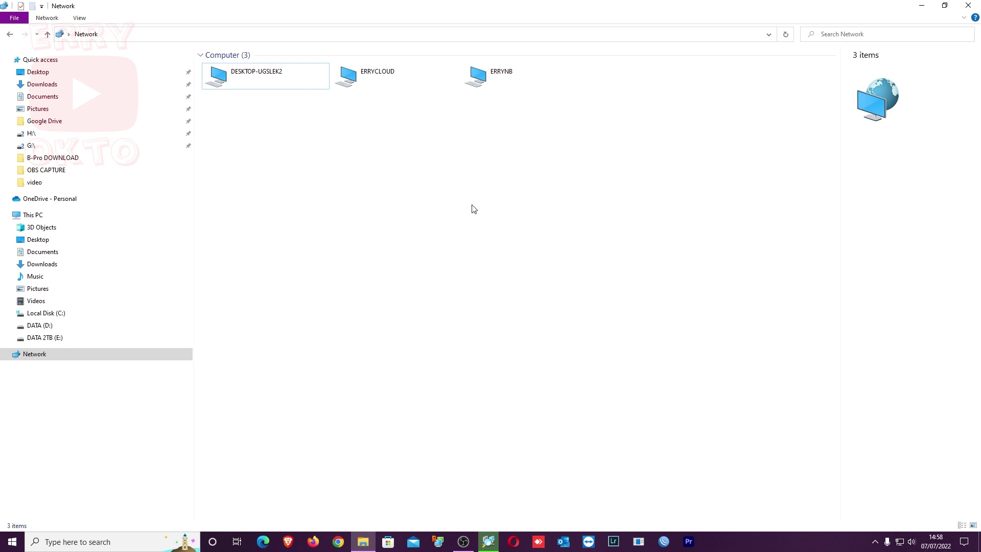
- Open the ERRYNB computer from File Explorer's Network folder
{"action": "left_click", "coordinate": [486, 84]}
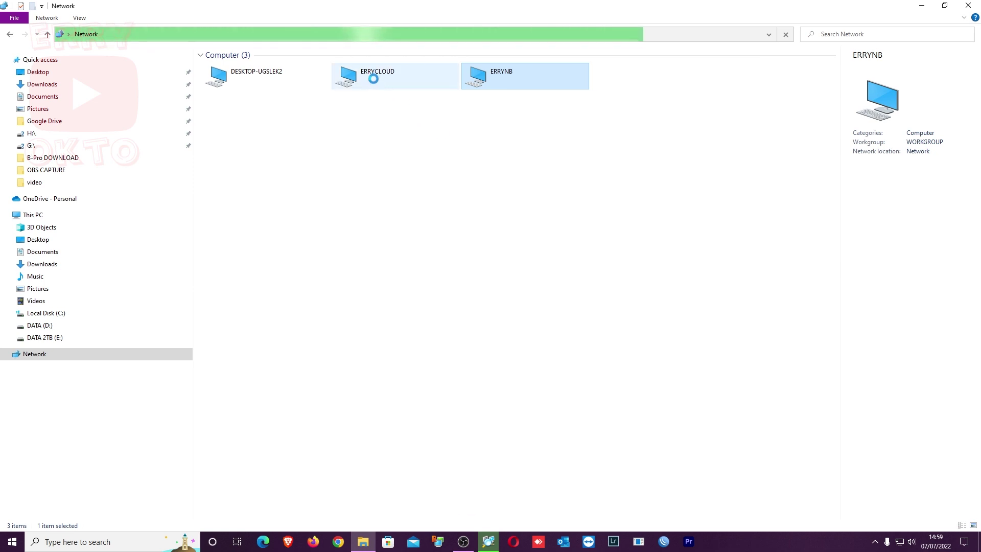
- Open a new File Explorer window at \\192.168.1.17 to show its shared folders
{"action": "right_click", "coordinate": [16, 537]}
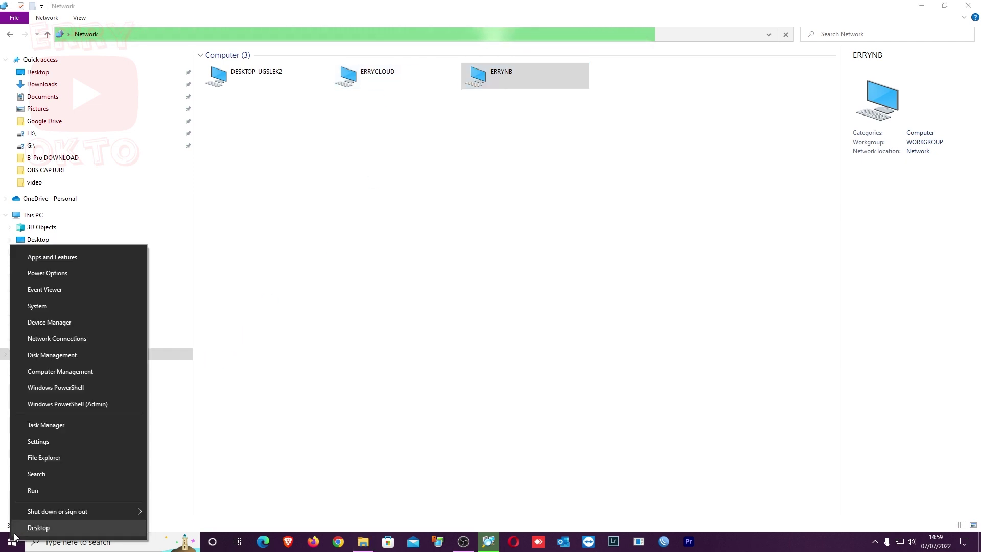
{"action": "left_click", "coordinate": [56, 462]}
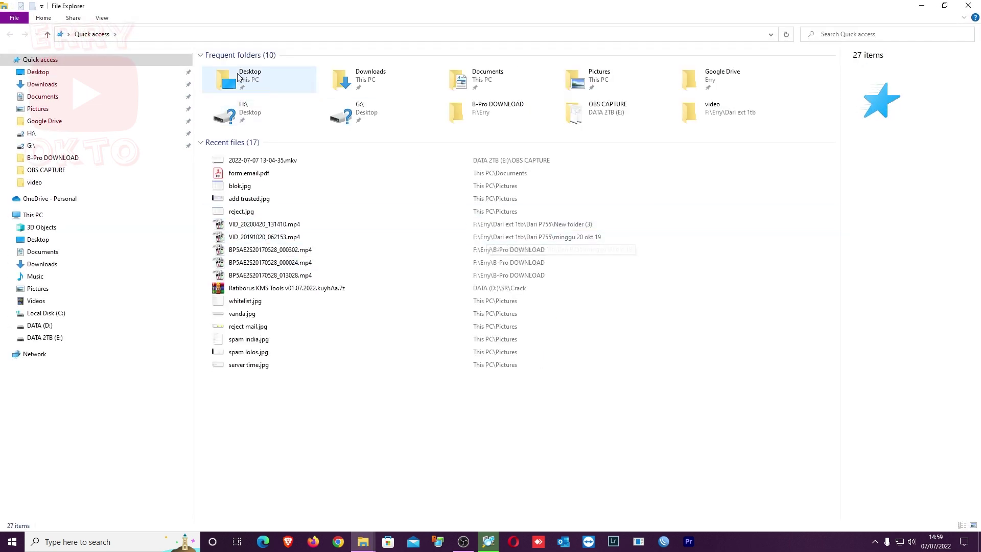
{"action": "left_click", "coordinate": [183, 33]}
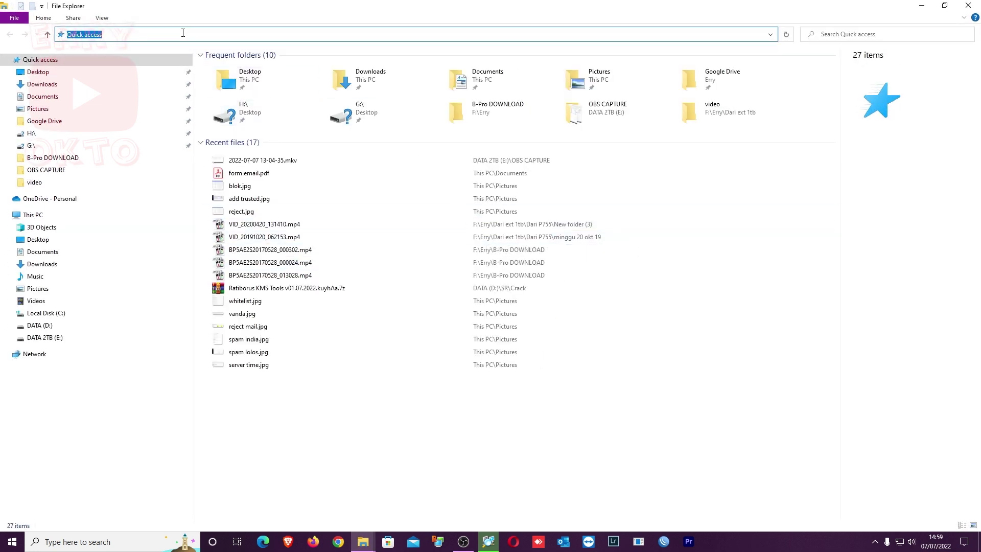
{"action": "type", "text": "\\\\192.168.1."}
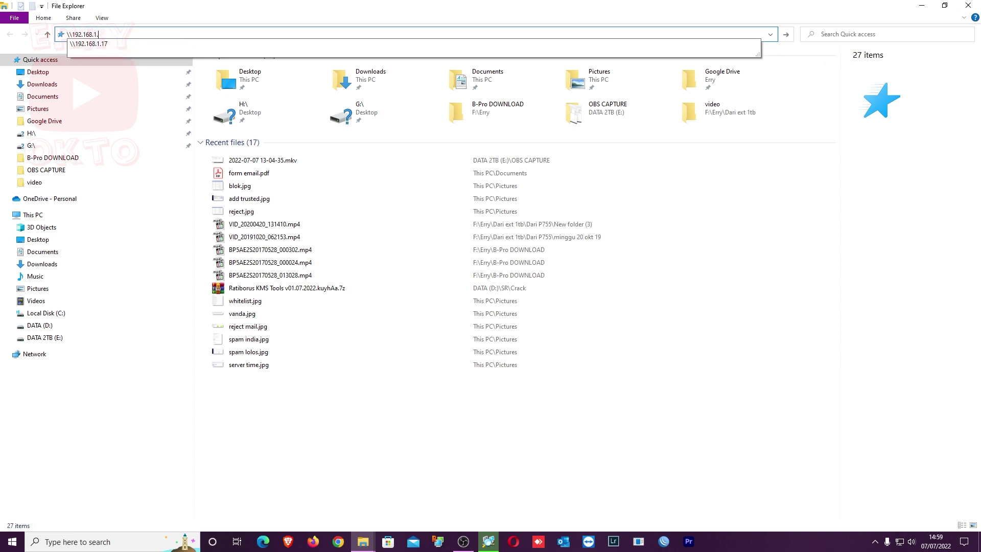
{"action": "type", "text": "17"}
{"action": "key", "text": "Return"}
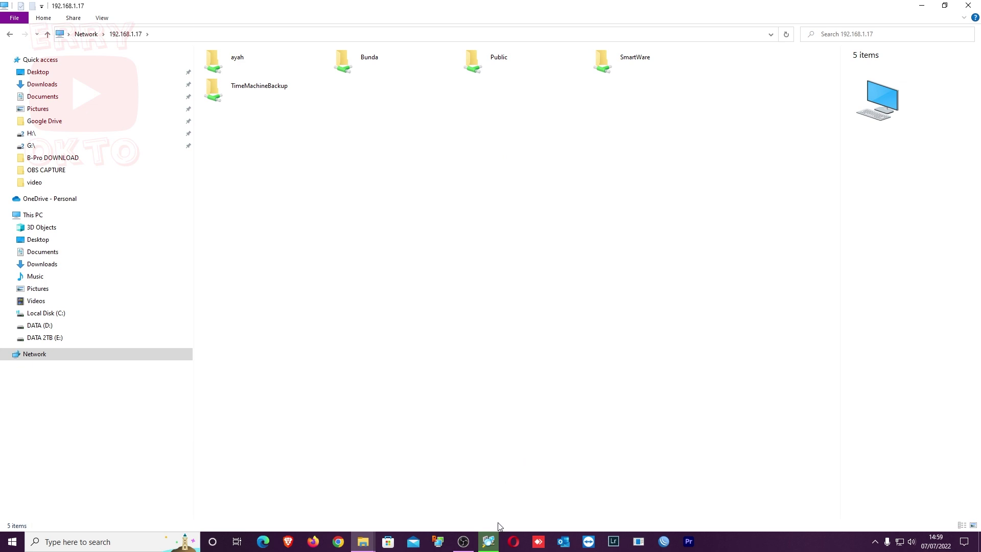
- Expand ERRYCLOUD's shares in the scanner, then open the ayah share in Explorer
{"action": "left_click", "coordinate": [488, 541]}
{"action": "left_click", "coordinate": [9, 203]}
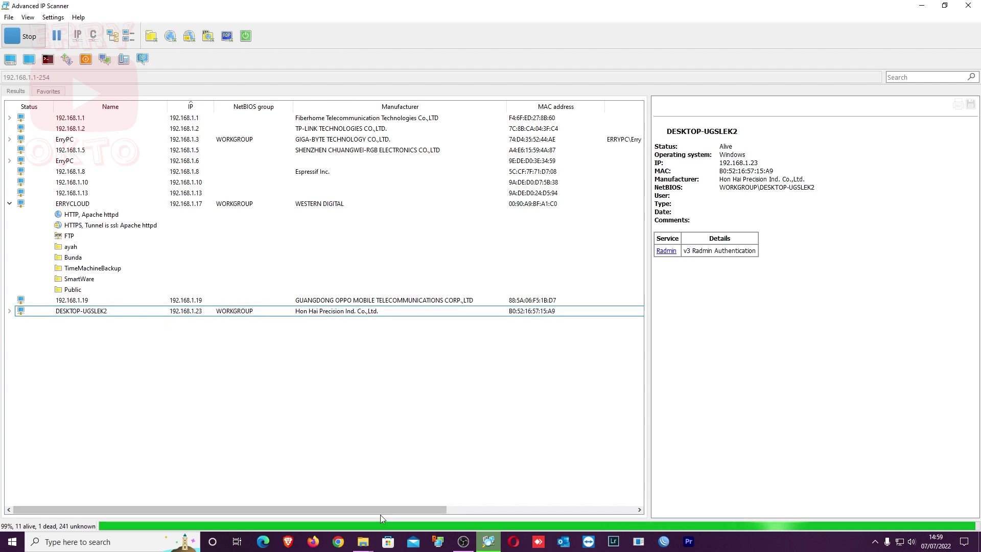
{"action": "left_click", "coordinate": [363, 541]}
{"action": "left_click", "coordinate": [402, 466]}
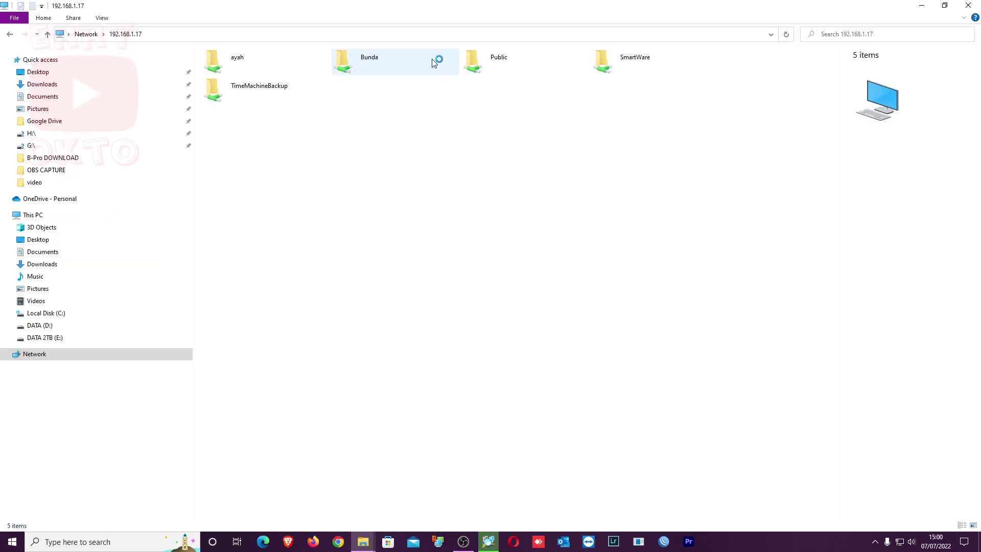
{"action": "double_click", "coordinate": [280, 67]}
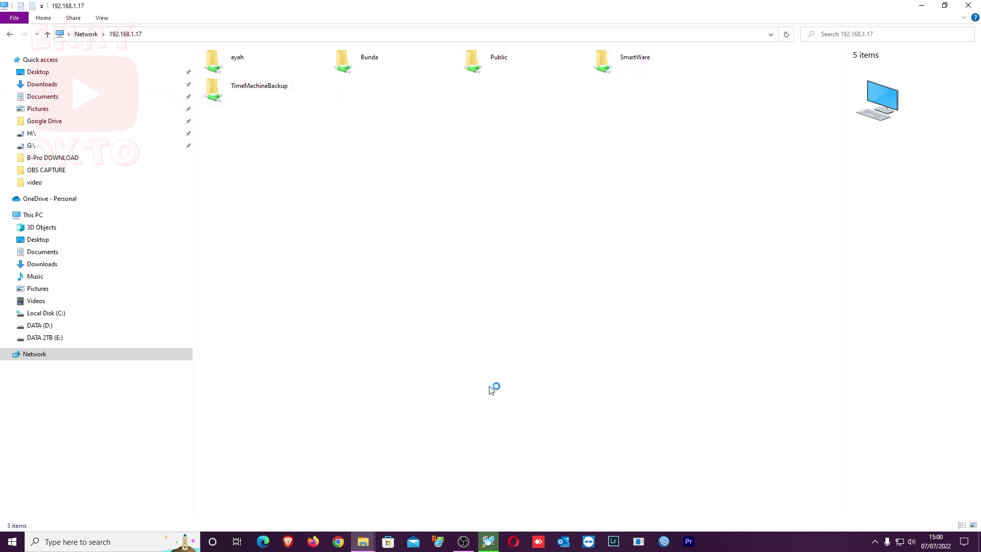
- Check the Network folder window, then return to the finished scan results
{"action": "left_click", "coordinate": [489, 541]}
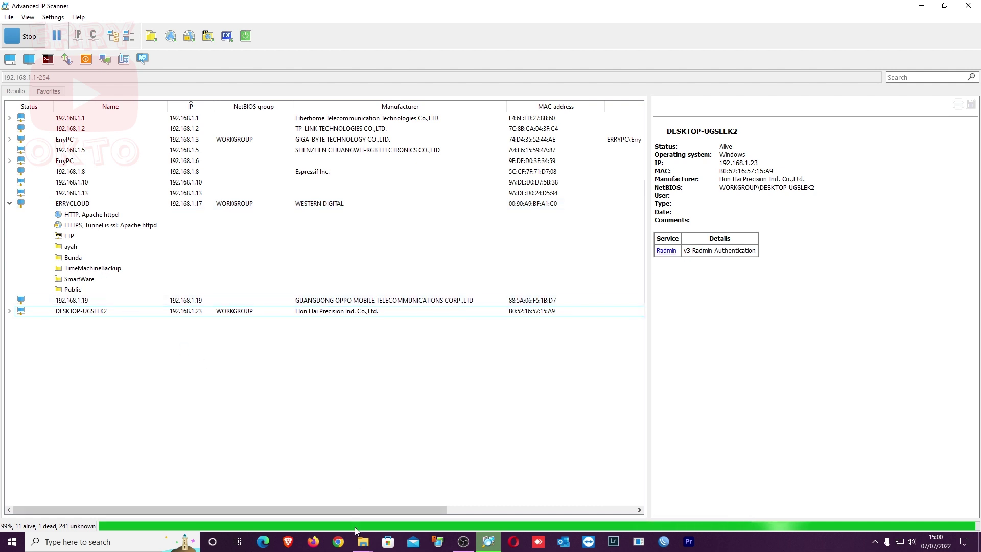
{"action": "left_click", "coordinate": [365, 542]}
{"action": "mouse_move", "coordinate": [394, 466]}
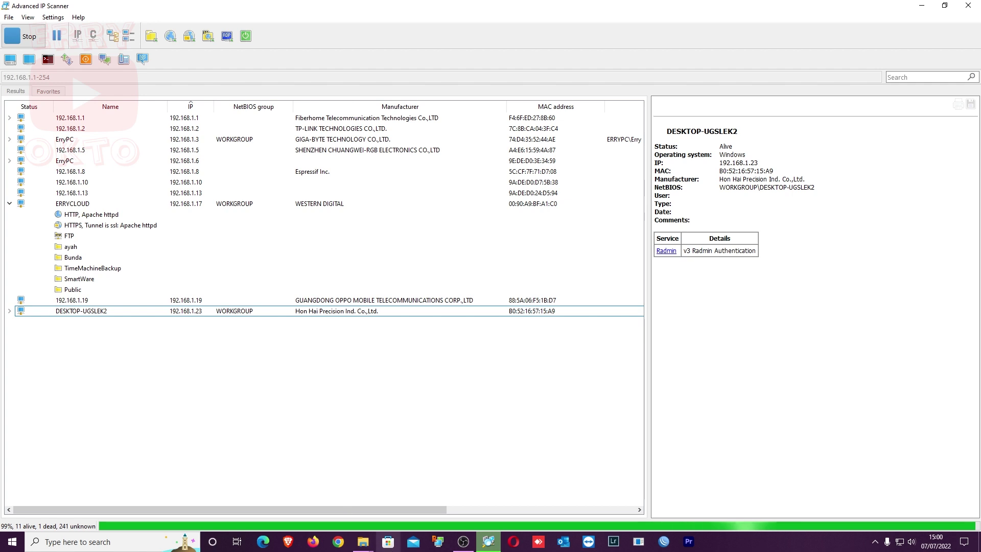
{"action": "mouse_move", "coordinate": [363, 540]}
{"action": "left_click", "coordinate": [327, 473]}
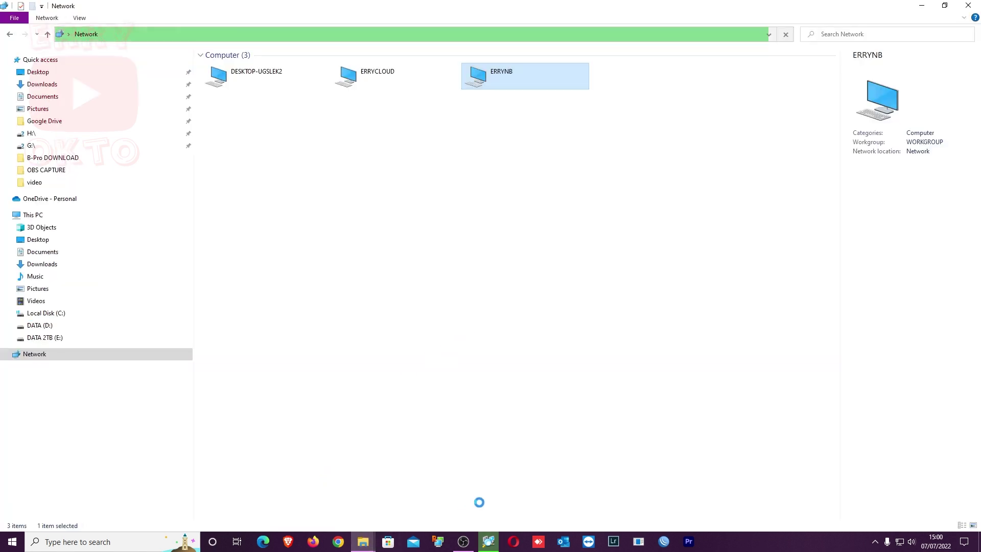
{"action": "left_click", "coordinate": [489, 543]}
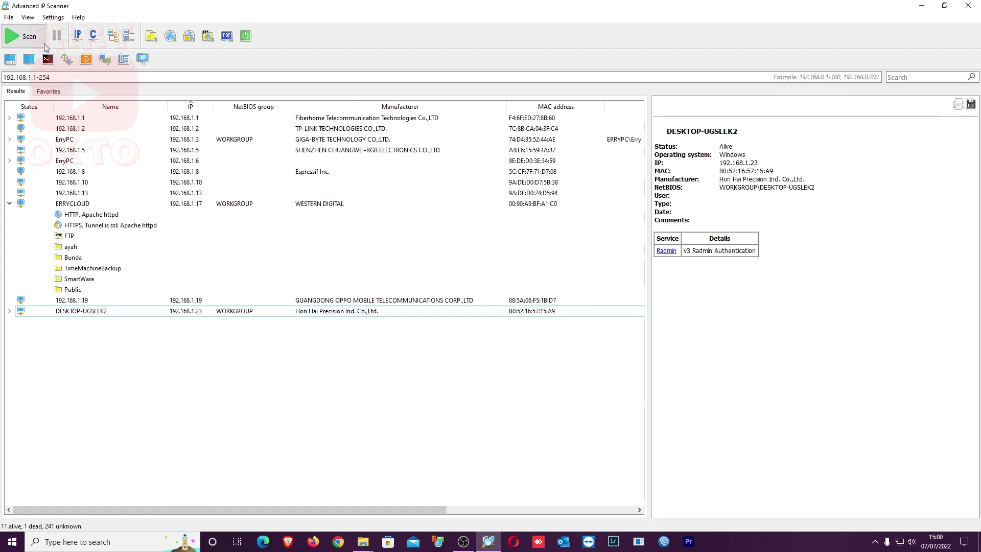
- Rescan the network, then bring back the Network folder window showing ERRYNB's credential prompt
{"action": "left_click", "coordinate": [44, 46]}
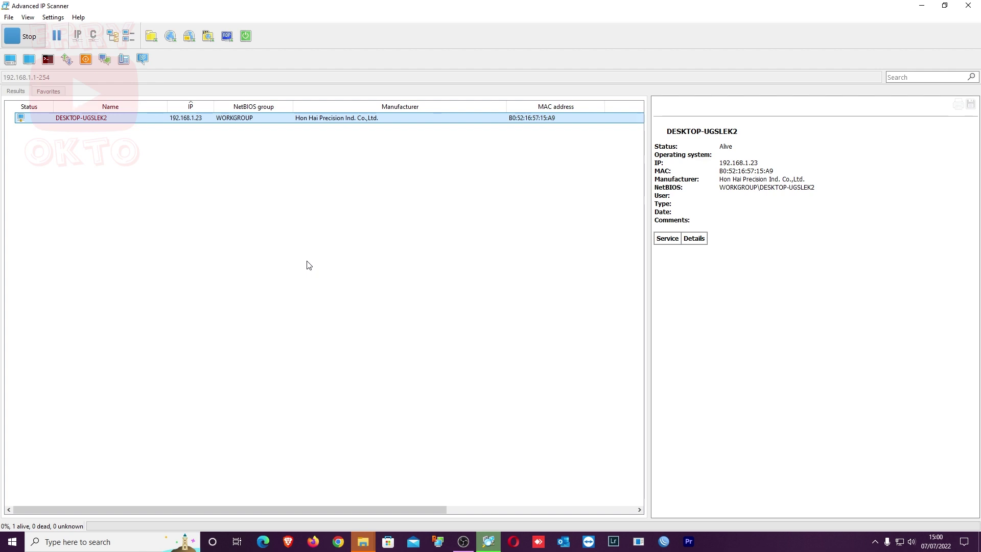
{"action": "left_click", "coordinate": [363, 541]}
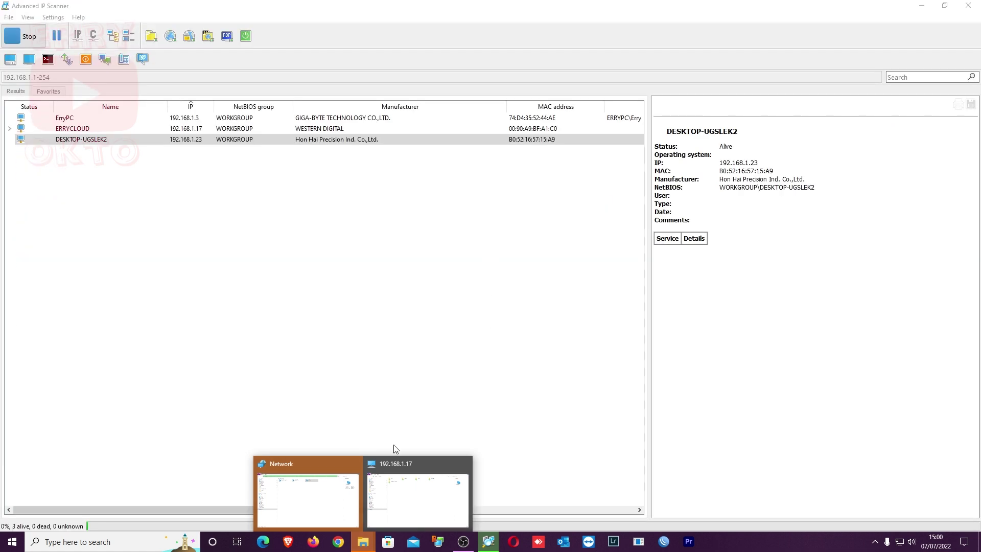
{"action": "left_click", "coordinate": [329, 462]}
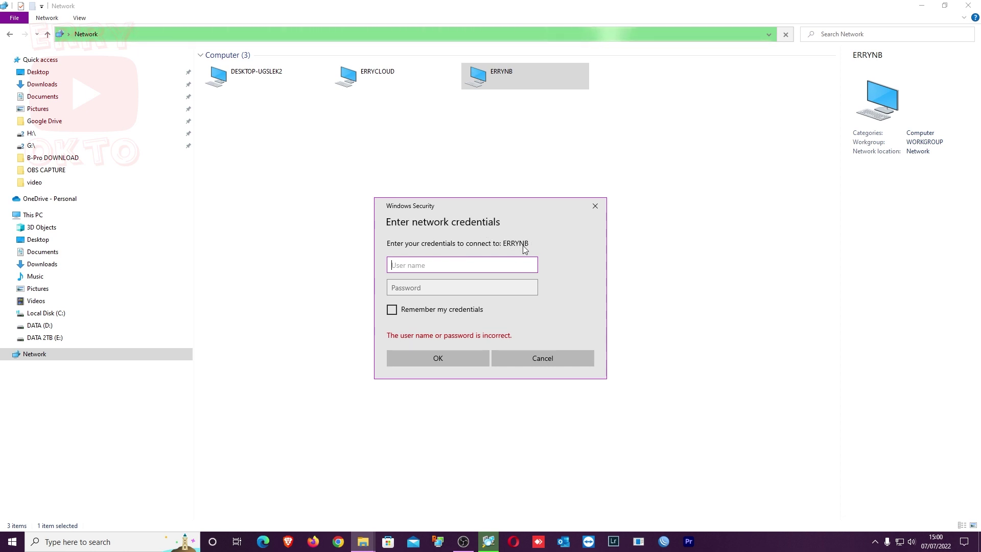
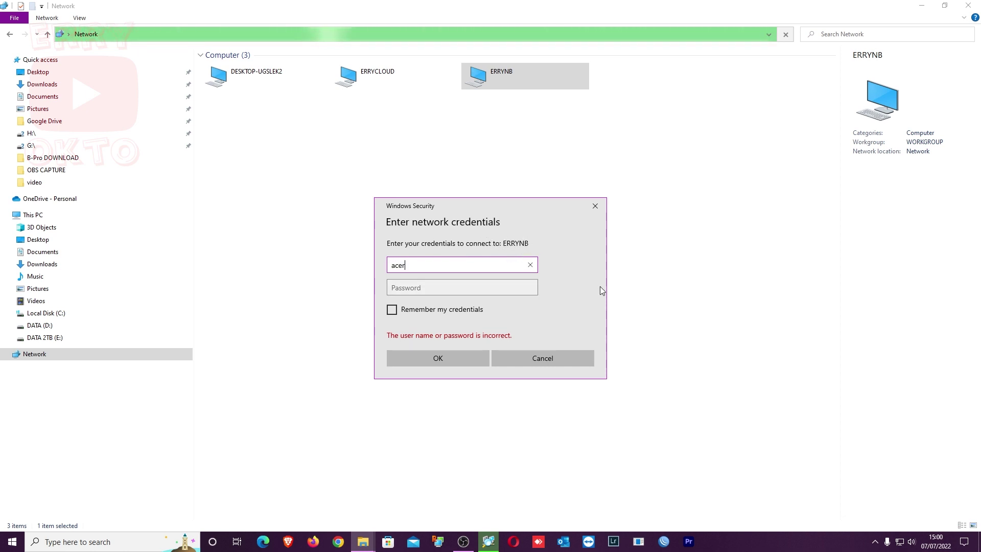
- Sign in to ERRYNB with its network user name and password
{"action": "key", "text": "Tab"}
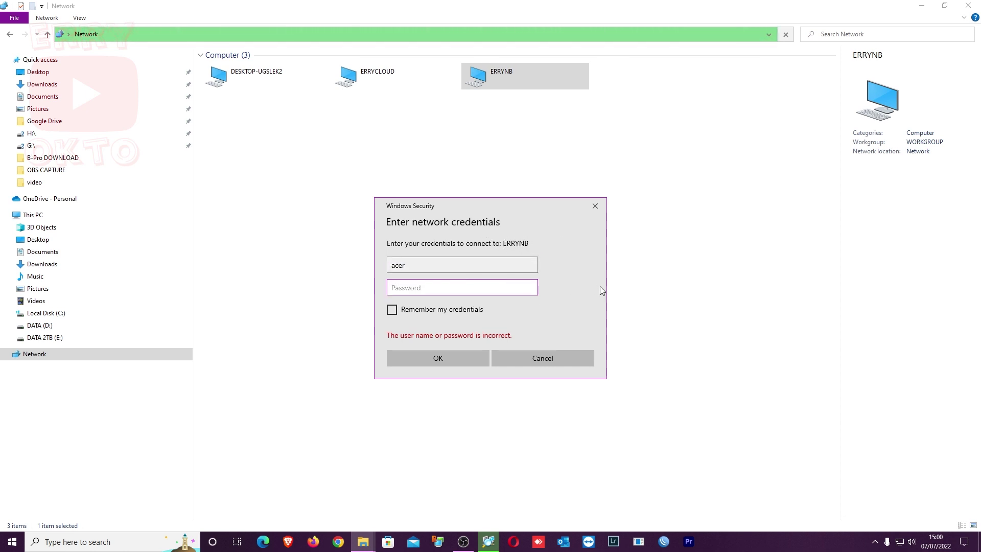
{"action": "key", "text": "Return"}
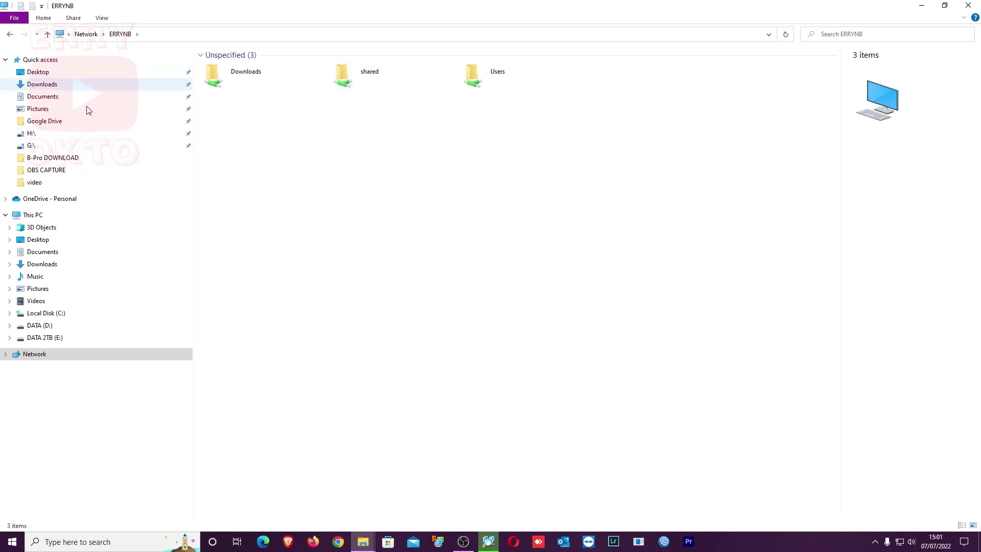
- Open ERRYNB's shared folder and view the empty file 'yang di share.txt', then close it
{"action": "left_click", "coordinate": [362, 77]}
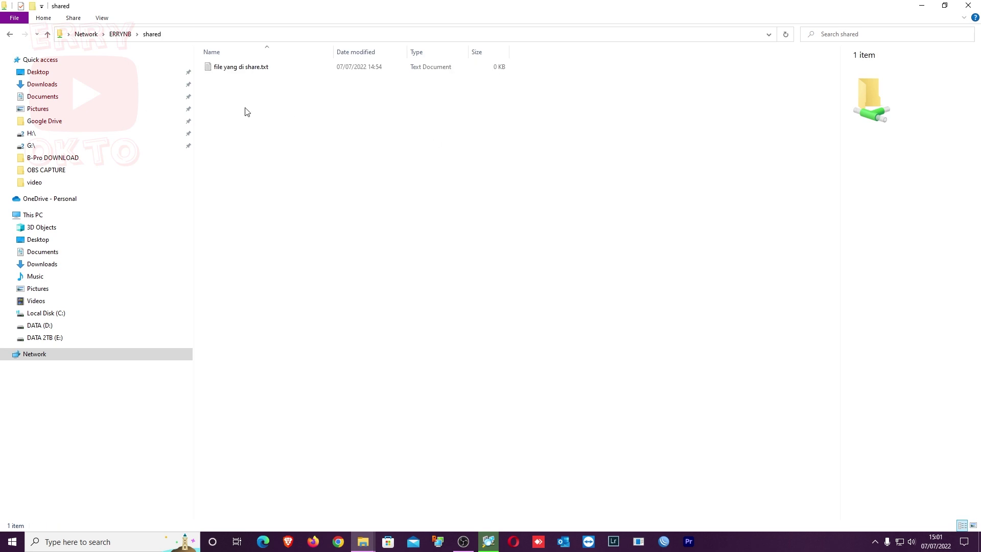
{"action": "left_click", "coordinate": [234, 70]}
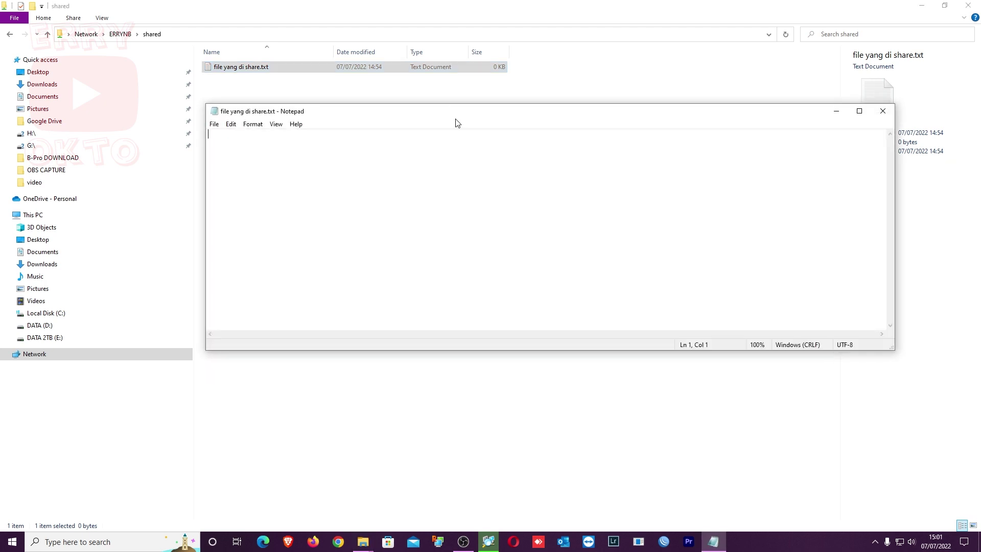
{"action": "left_click", "coordinate": [883, 114]}
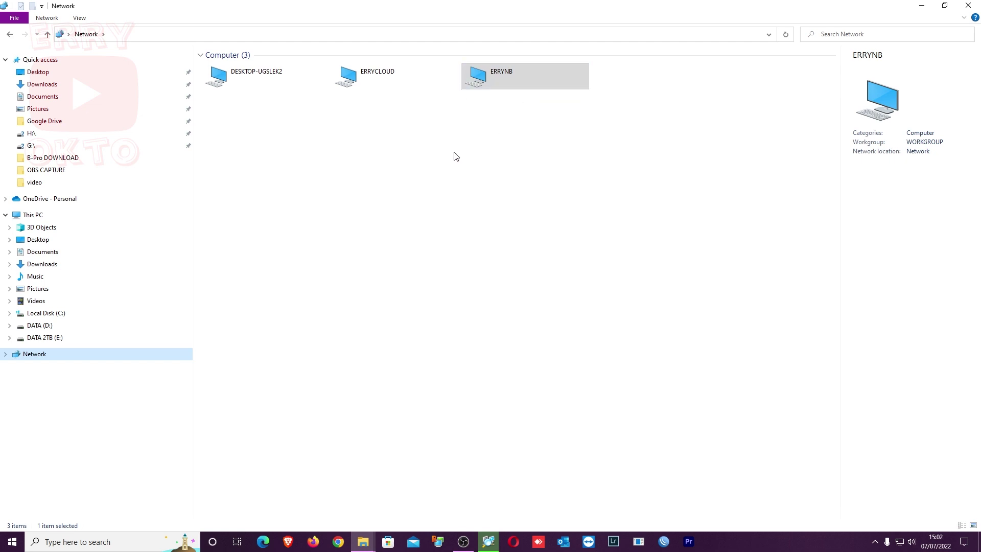
- Clear the ERRYNB selection in the Network folder and return to Advanced IP Scanner
{"action": "left_click", "coordinate": [123, 37]}
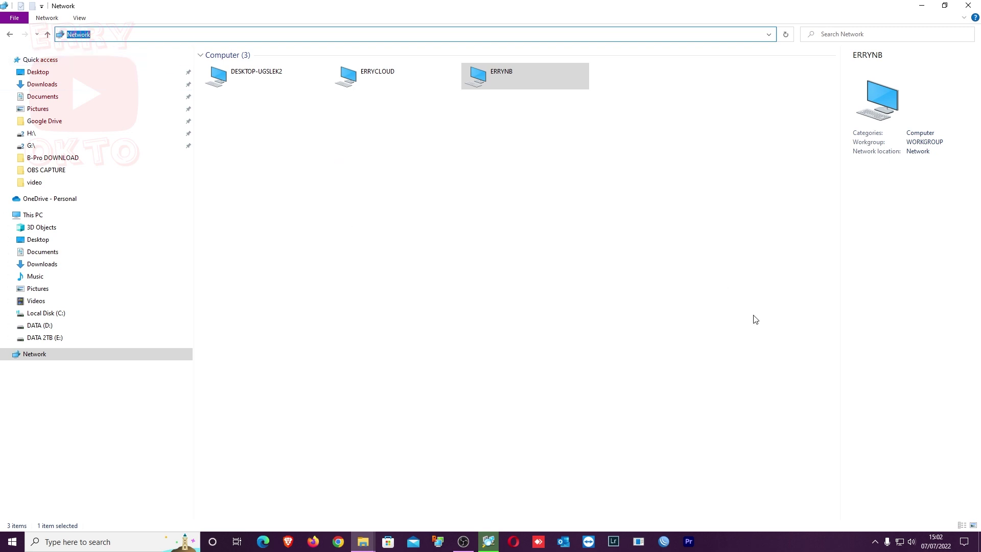
{"action": "left_click", "coordinate": [767, 368]}
{"action": "left_click", "coordinate": [489, 543]}
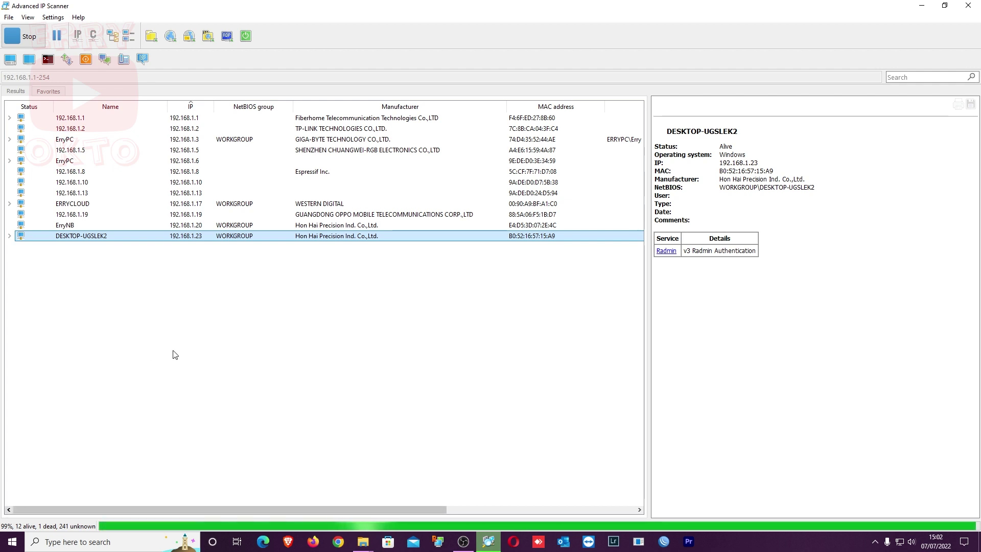
- Expand ErryNB and start a Radmin connection to it, entering the Radmin login
{"action": "left_click", "coordinate": [84, 228]}
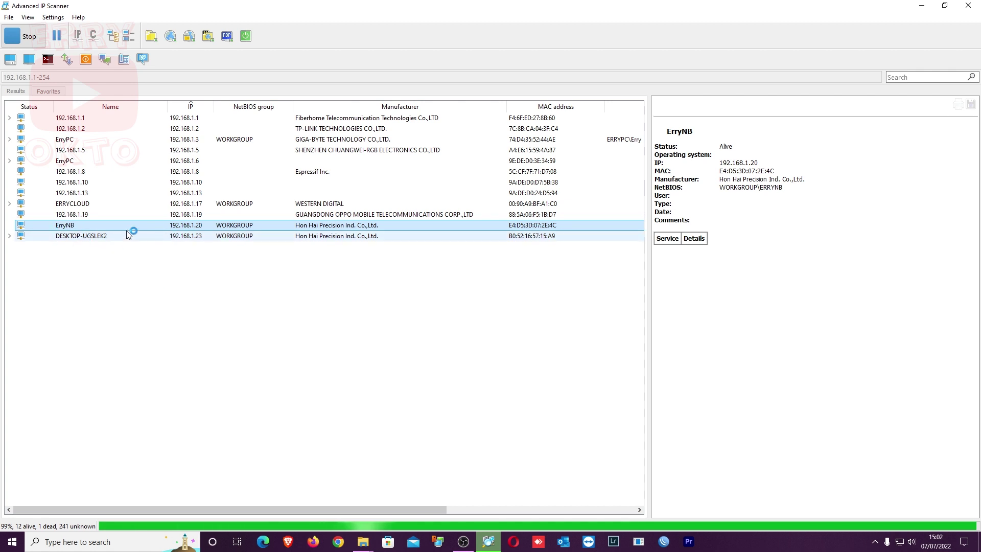
{"action": "left_click", "coordinate": [9, 225]}
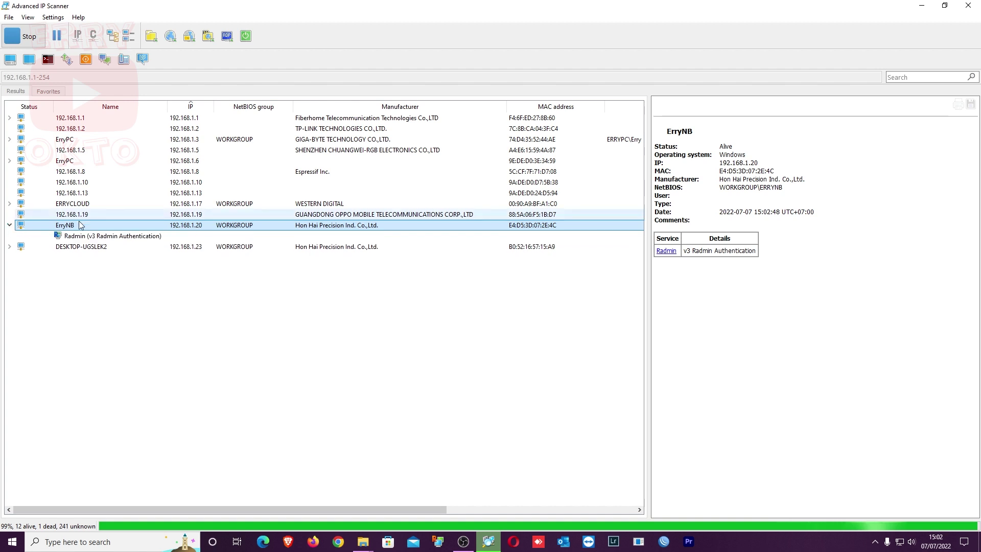
{"action": "left_click", "coordinate": [102, 235]}
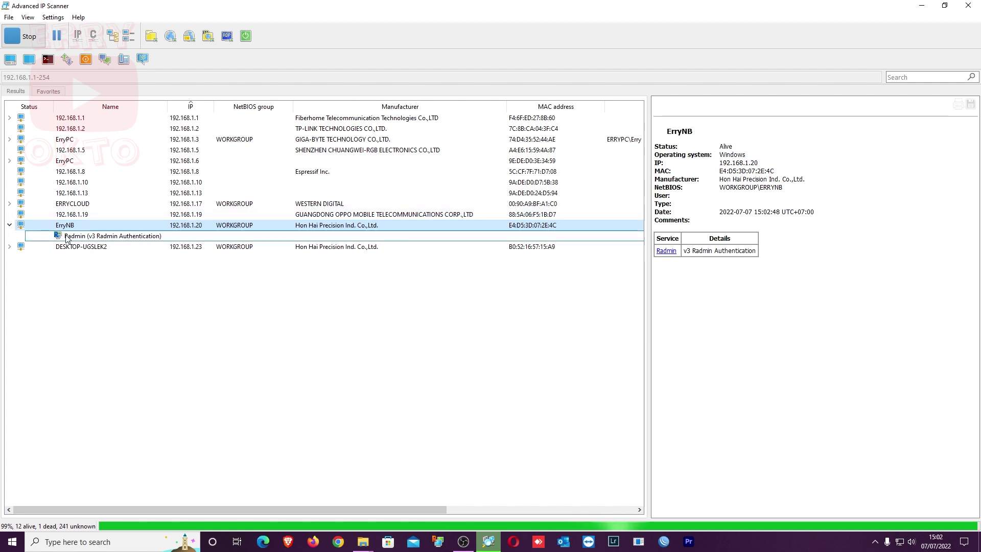
{"action": "type", "text": "erry"}
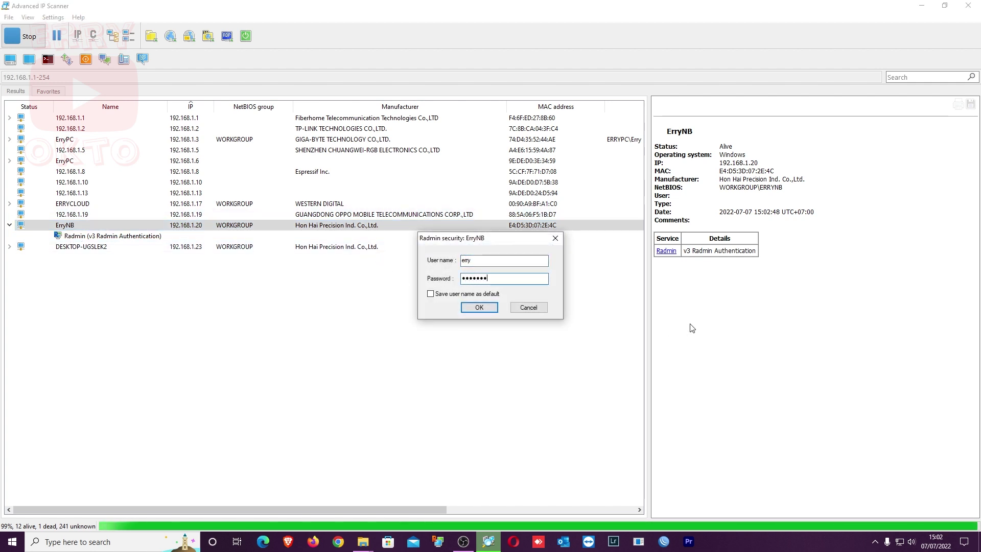
{"action": "key", "text": "Return"}
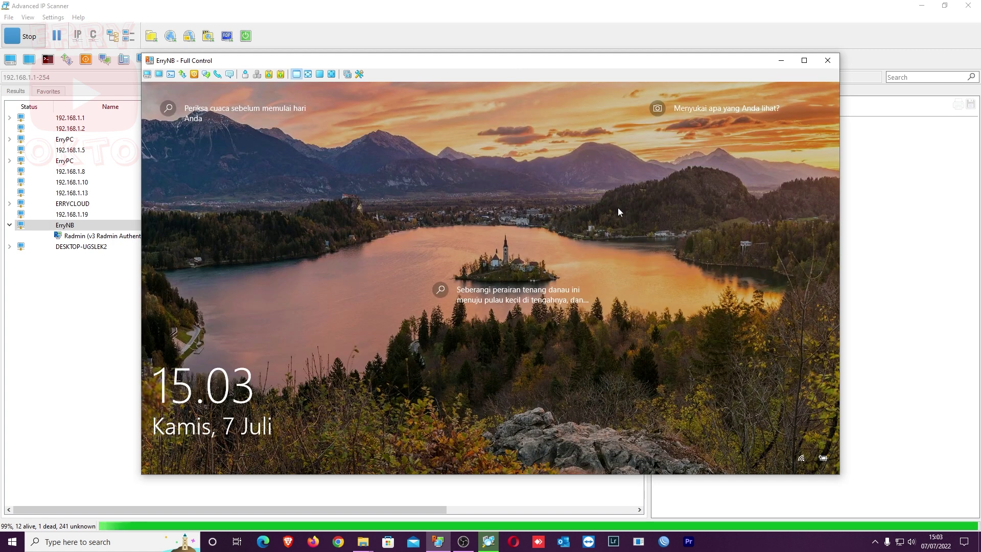
- Unlock and sign in to ERRYNB's remote Windows desktop, then close the Radmin session
{"action": "left_click", "coordinate": [618, 208]}
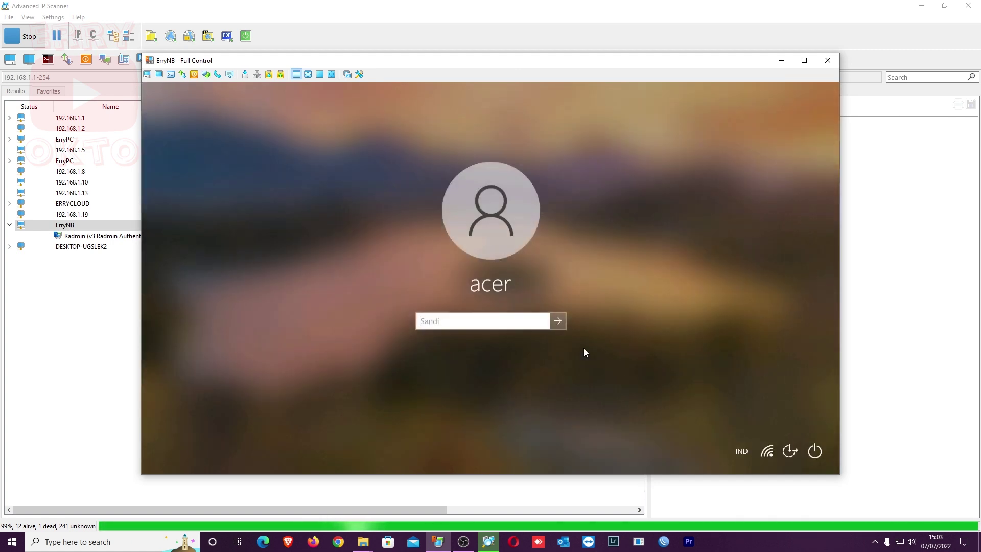
{"action": "type", "text": "******"}
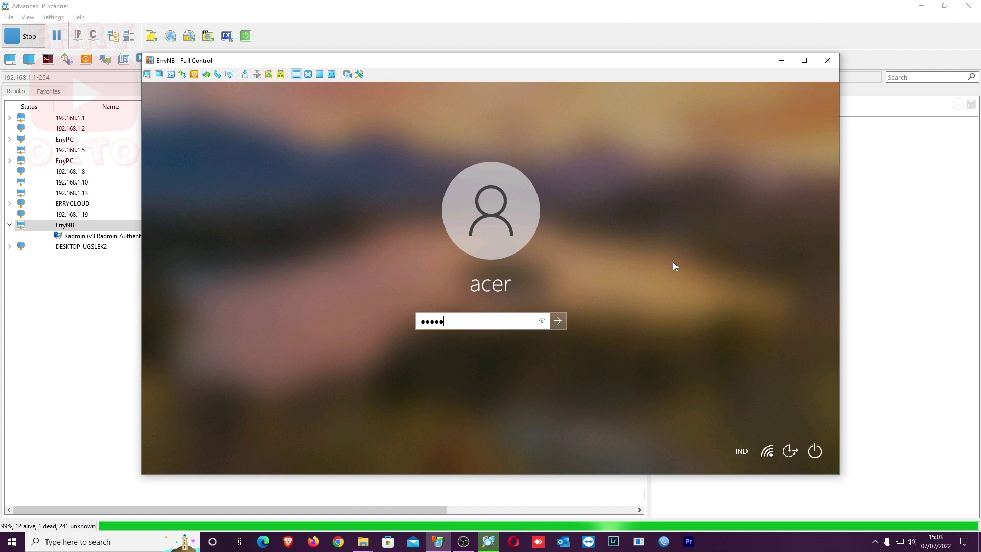
{"action": "key", "text": "Return"}
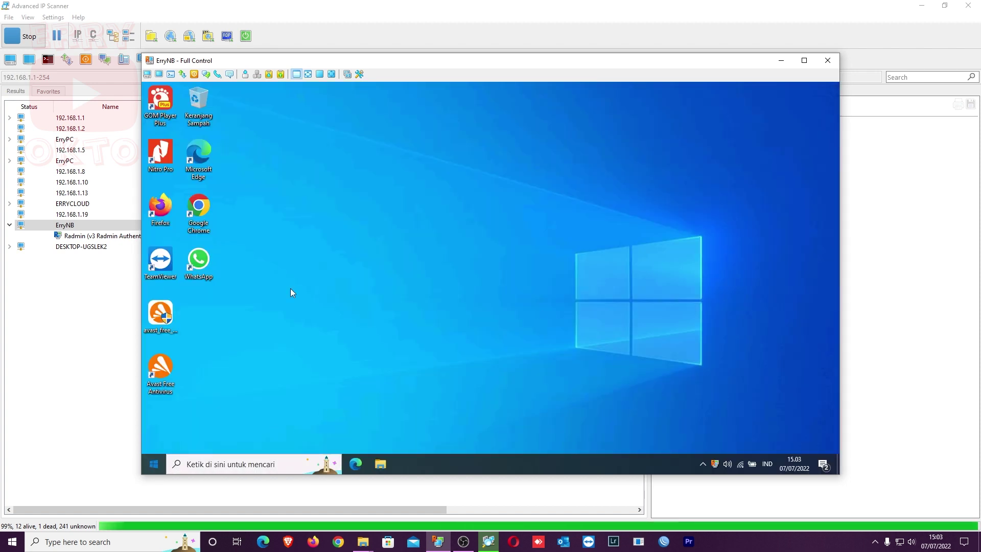
{"action": "left_click", "coordinate": [710, 326]}
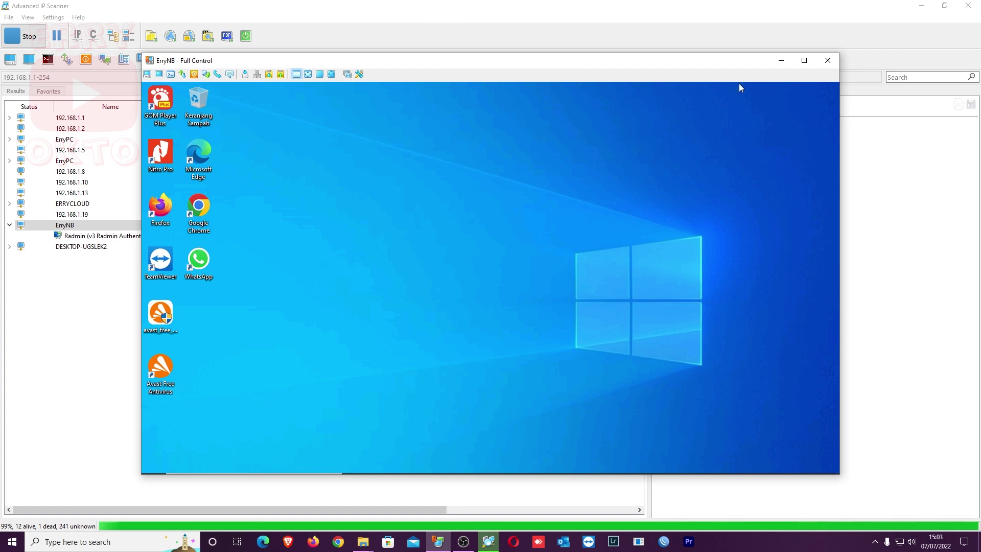
{"action": "left_click", "coordinate": [828, 61]}
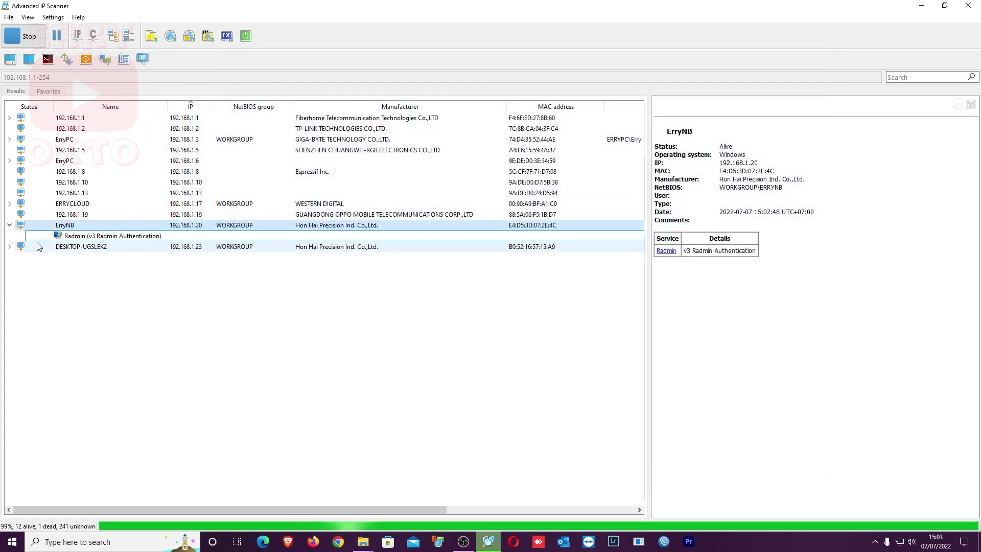
- Collapse ErryNB's service list and refresh the Explorer Network folder
{"action": "double_click", "coordinate": [30, 224]}
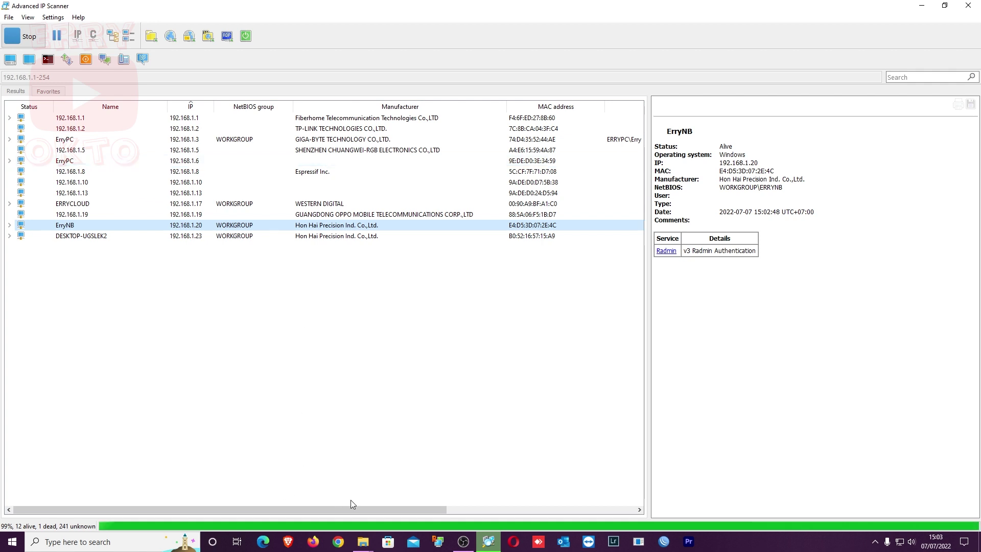
{"action": "mouse_move", "coordinate": [363, 542]}
{"action": "left_click", "coordinate": [295, 462]}
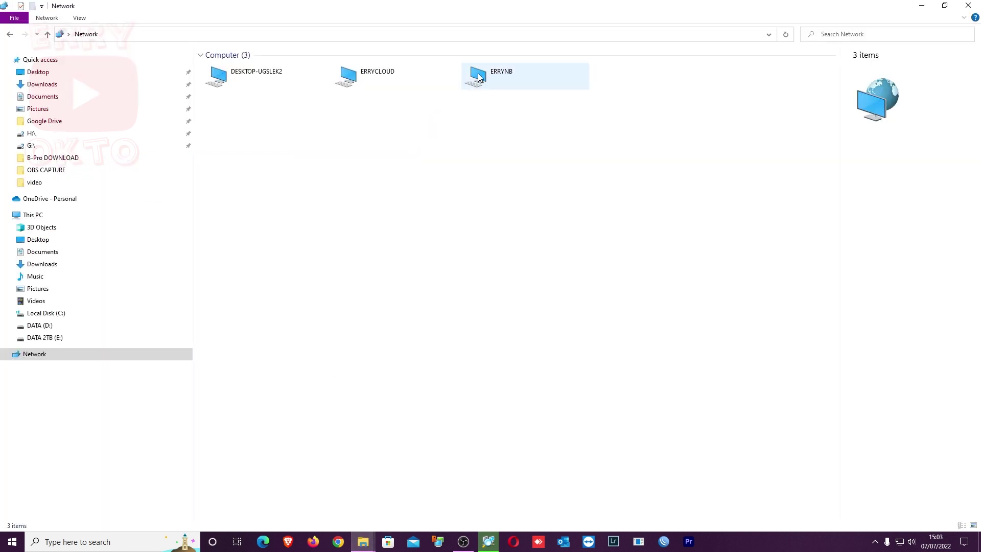
{"action": "right_click", "coordinate": [402, 175]}
{"action": "left_click", "coordinate": [380, 218]}
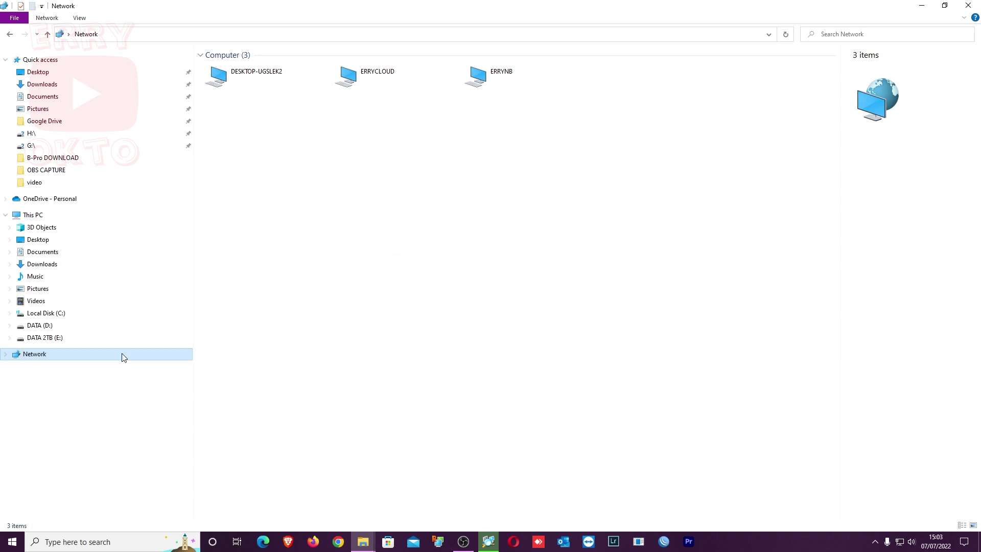
{"action": "left_click", "coordinate": [487, 540]}
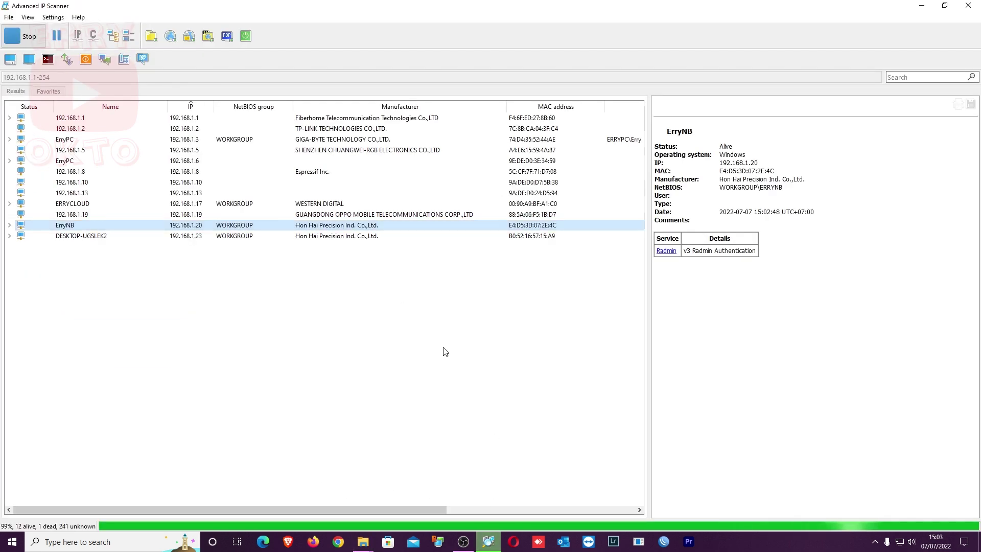
- Select ERRYCLOUD (192.168.1.17) and expand it to show HTTP, HTTPS, FTP and its shares
{"action": "left_click", "coordinate": [230, 269]}
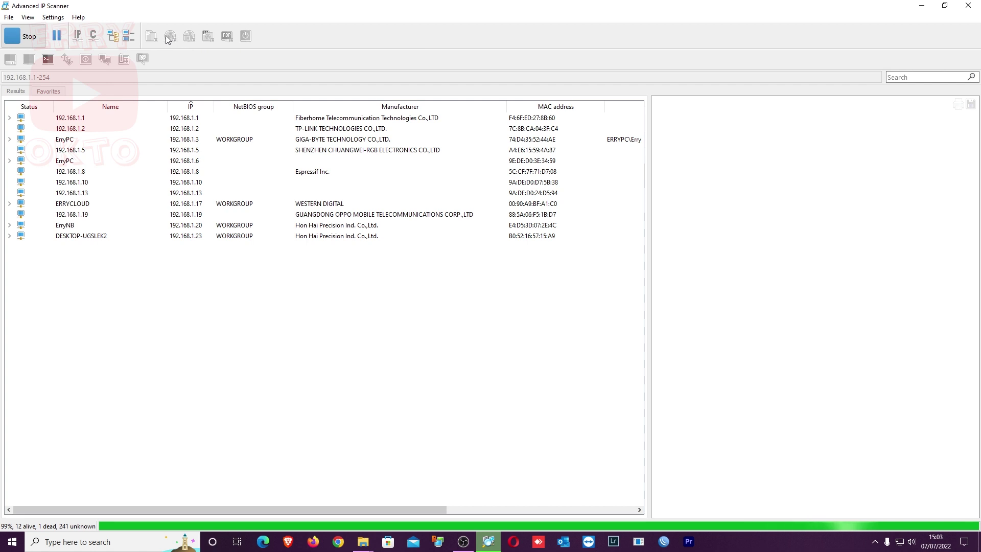
{"action": "left_click", "coordinate": [72, 225]}
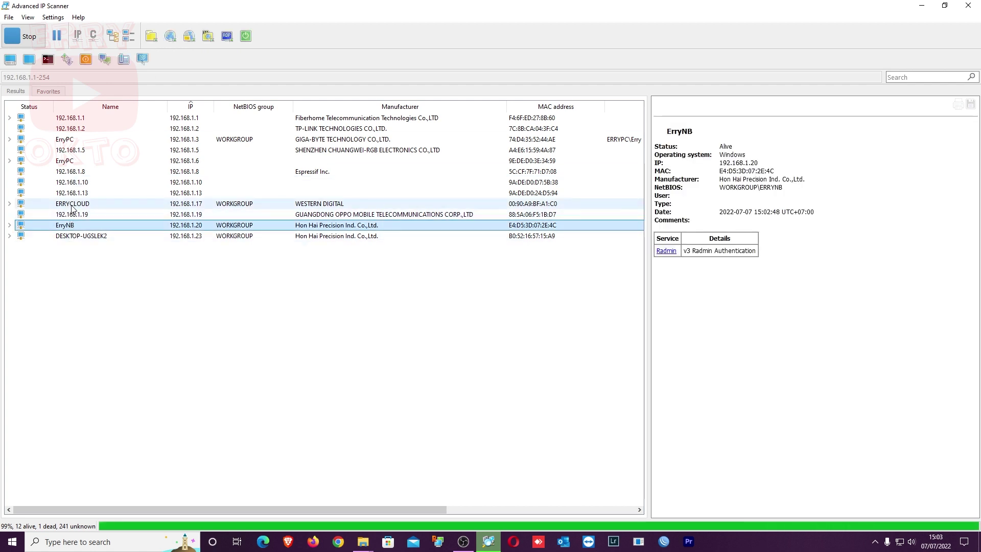
{"action": "left_click", "coordinate": [73, 204]}
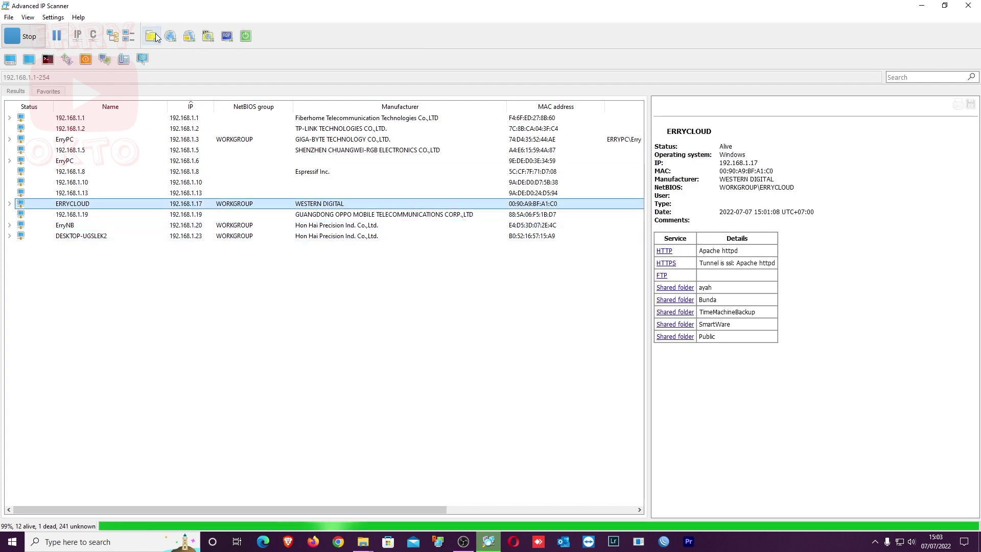
{"action": "left_click", "coordinate": [10, 204]}
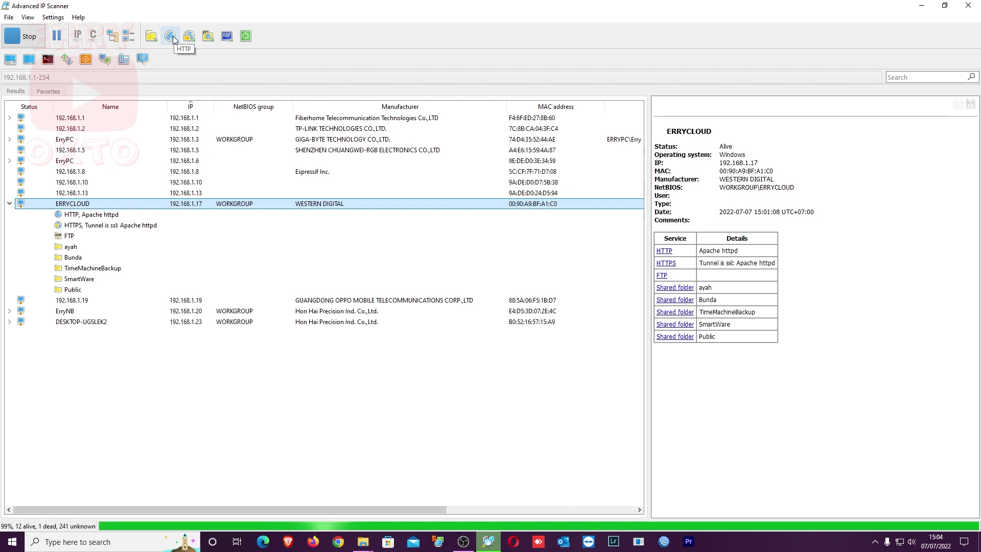
- Expand the router 192.168.1.1 and open its HTTP web login page
{"action": "left_click", "coordinate": [9, 117]}
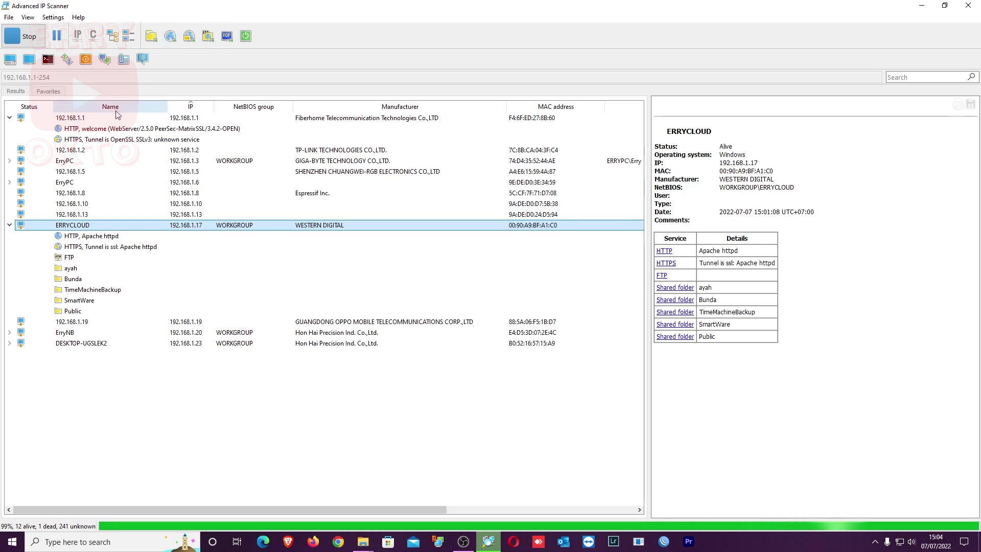
{"action": "double_click", "coordinate": [123, 128]}
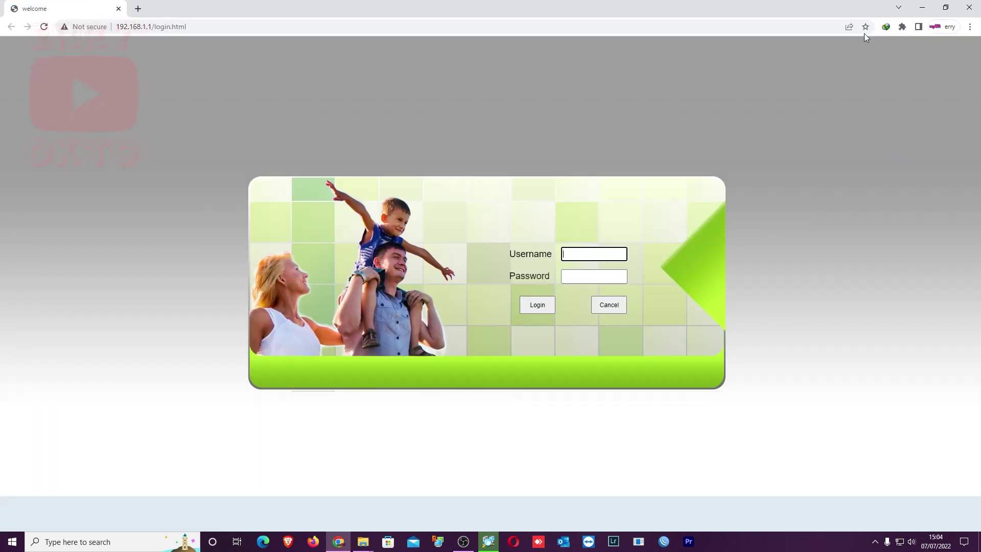
{"action": "key", "text": "alt+Tab"}
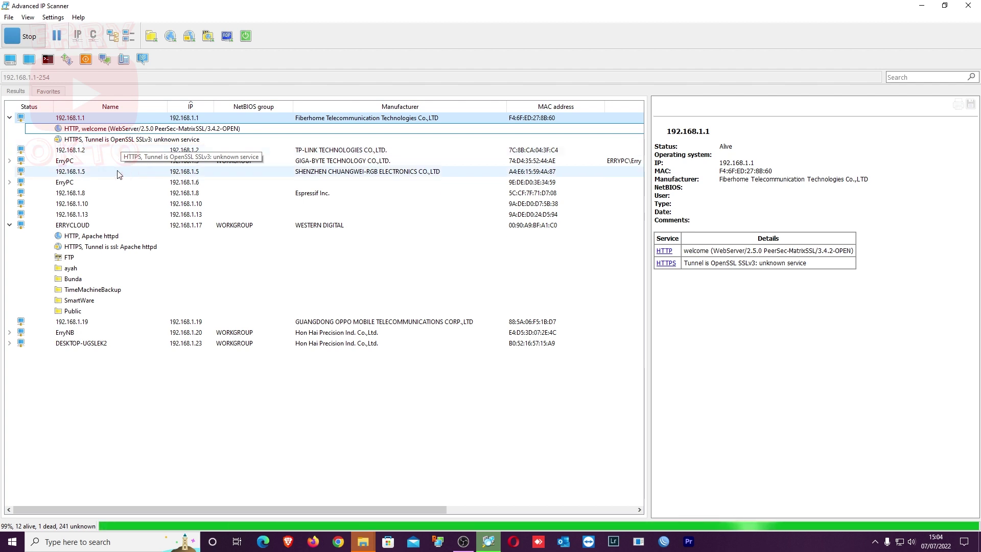
- Open ERRYCLOUD's FTP service, always using Google Chrome for the link
{"action": "double_click", "coordinate": [70, 258]}
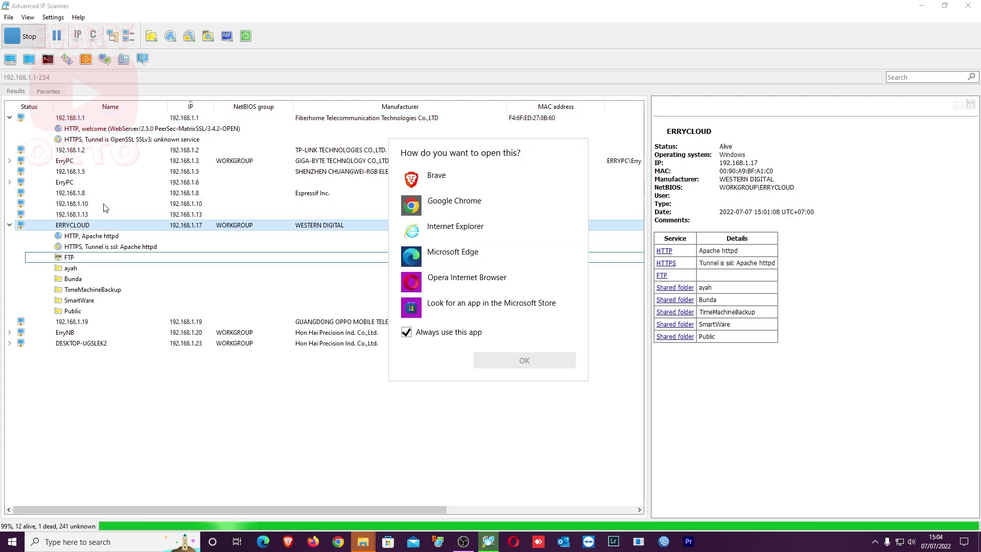
{"action": "left_click", "coordinate": [467, 204]}
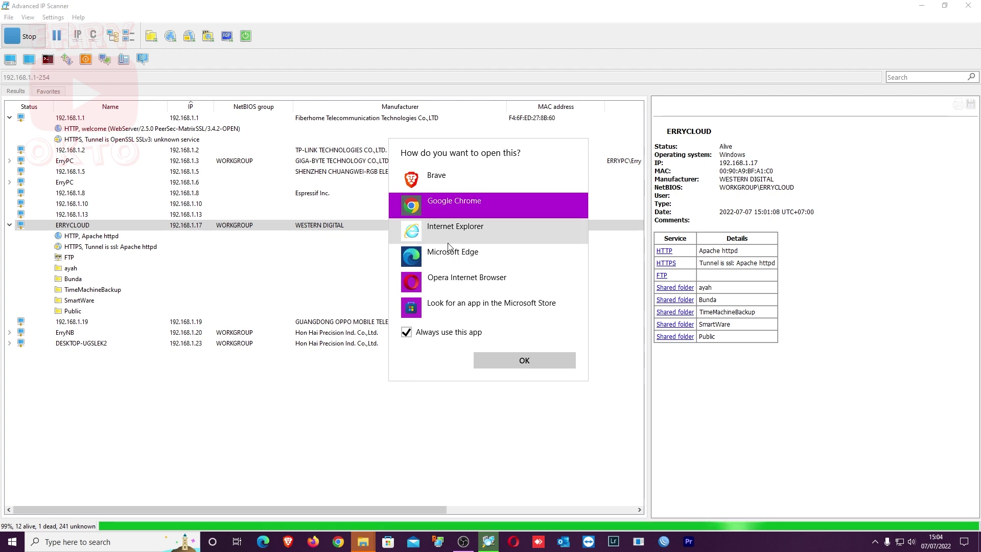
{"action": "left_click", "coordinate": [523, 359]}
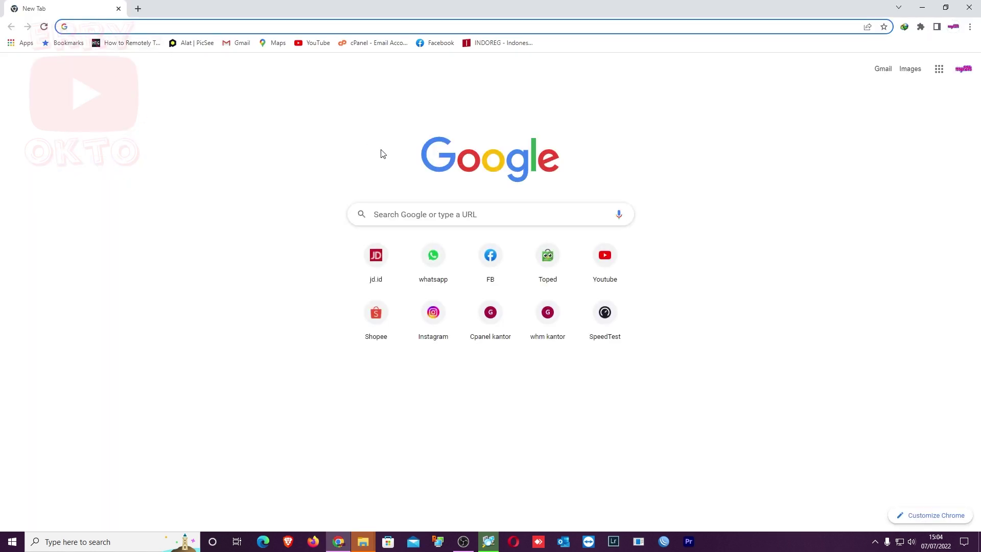
- Close Chrome, cancel the 192.168.1.20 credentials prompt, and close the Network window
{"action": "left_click", "coordinate": [969, 7]}
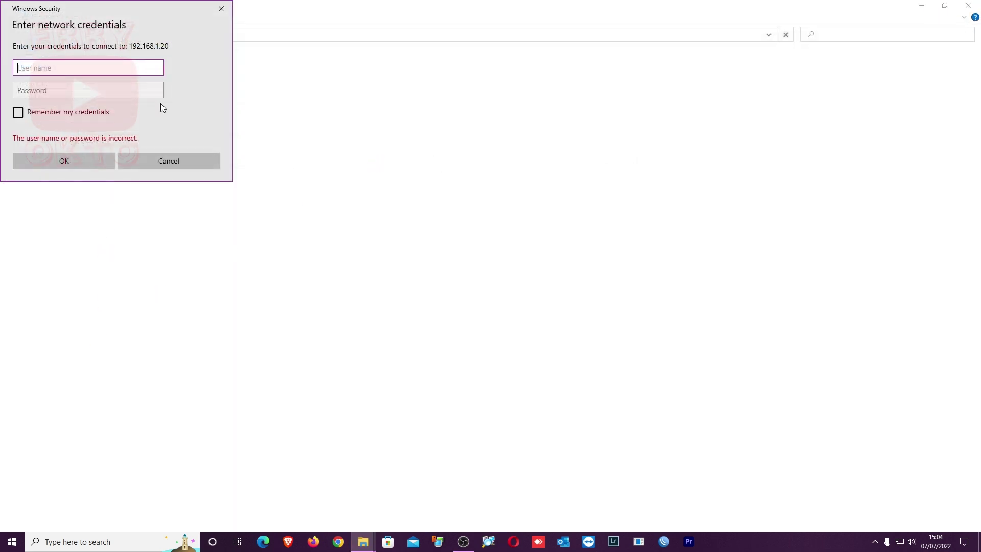
{"action": "left_click", "coordinate": [221, 9]}
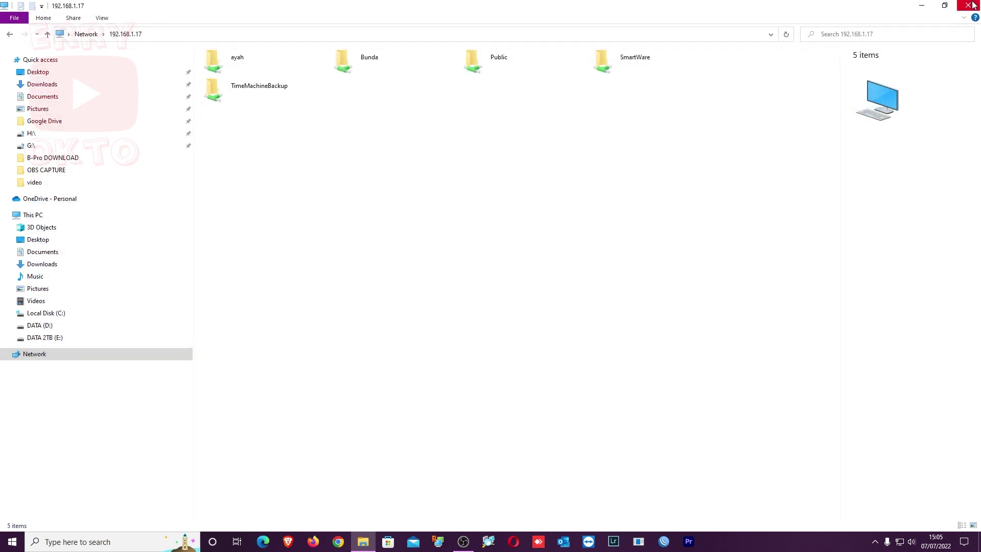
{"action": "left_click", "coordinate": [972, 5]}
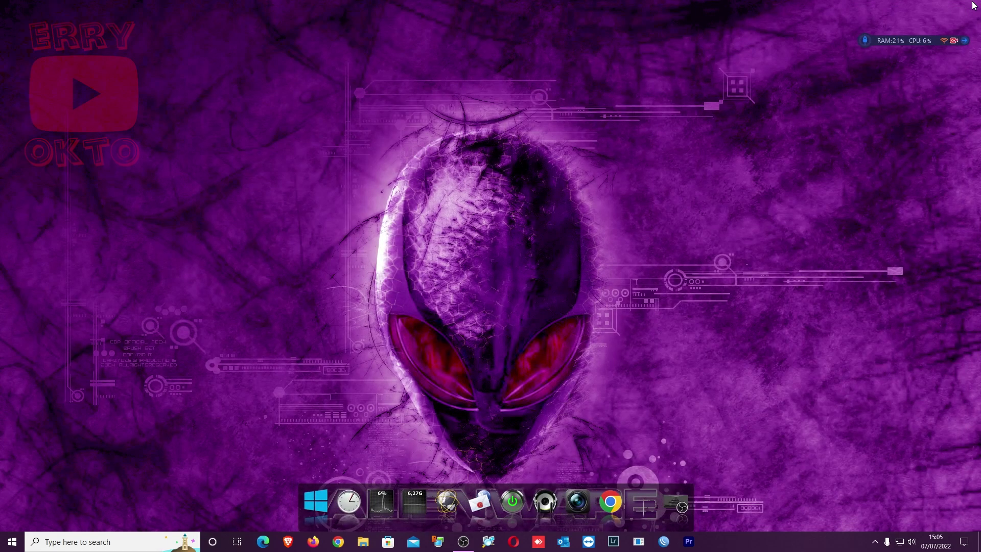